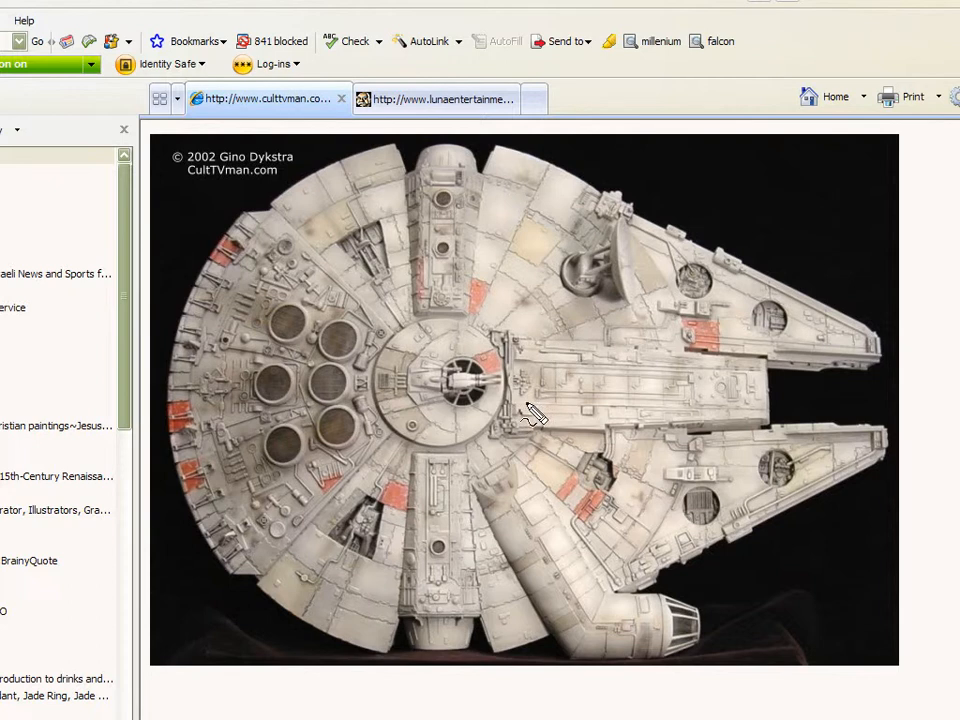
- Examine the surface details of the spaceship model in the reference photo
mouse_move(537, 397)
mouse_down()
mouse_move(683, 397)
mouse_move(677, 383)
mouse_up()
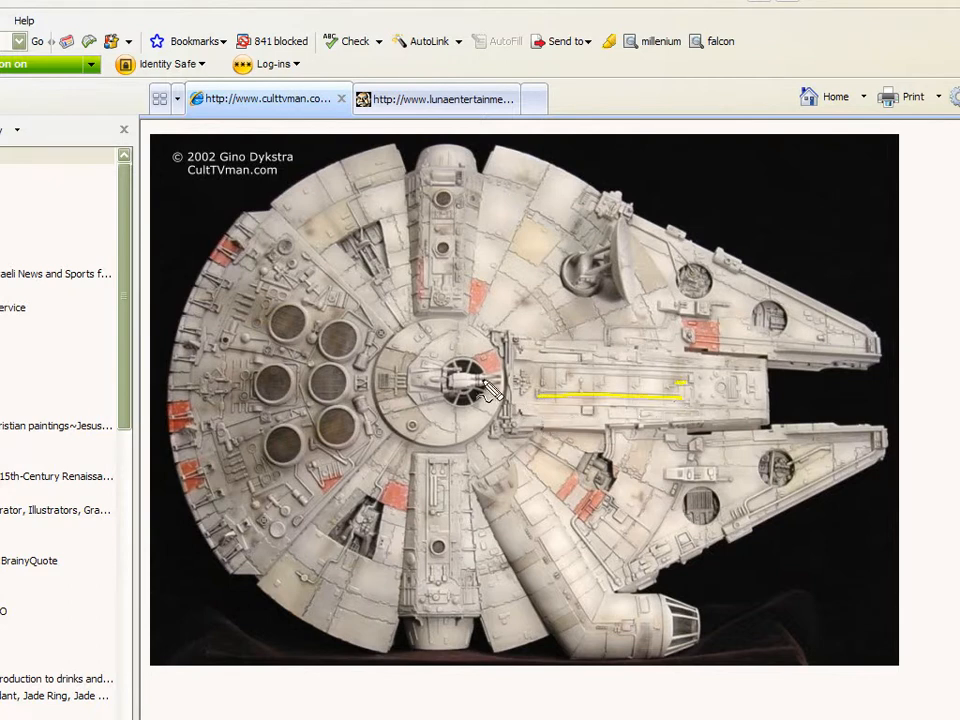
mouse_move(428, 365)
mouse_down()
mouse_move(414, 358)
mouse_move(415, 333)
mouse_move(432, 330)
mouse_up()
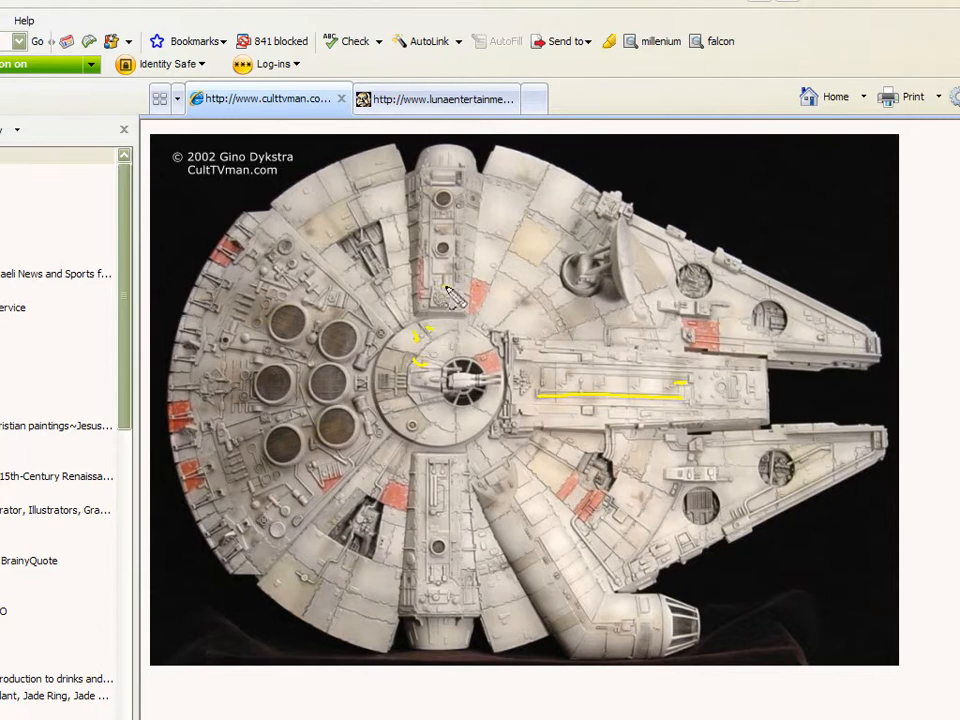
mouse_move(443, 286)
mouse_down()
mouse_move(436, 300)
mouse_move(447, 290)
mouse_up()
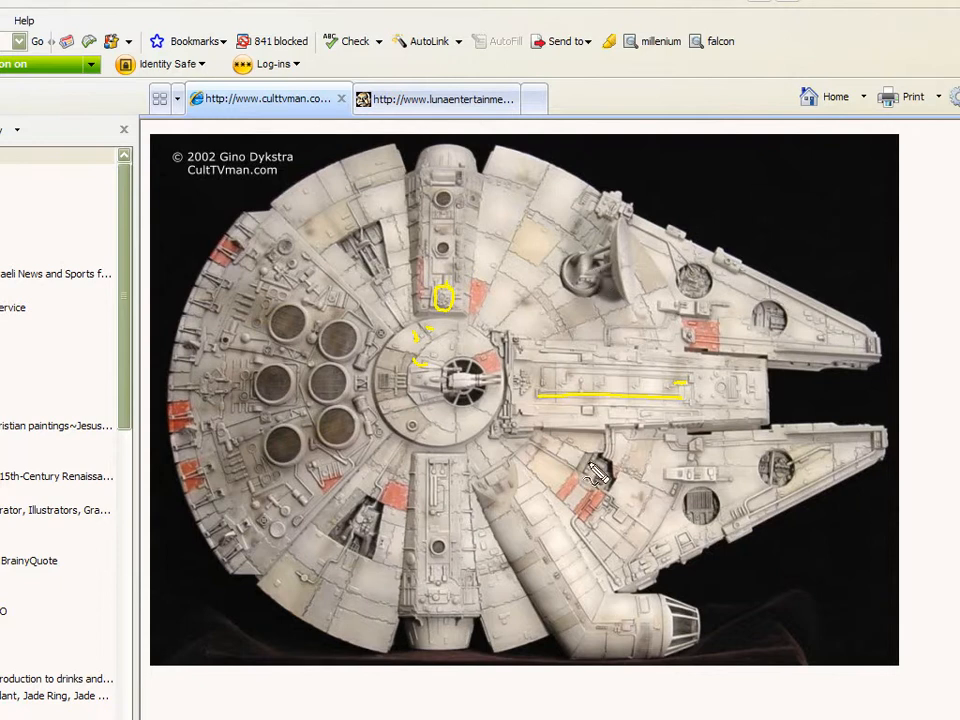
drag(439, 539, 452, 553)
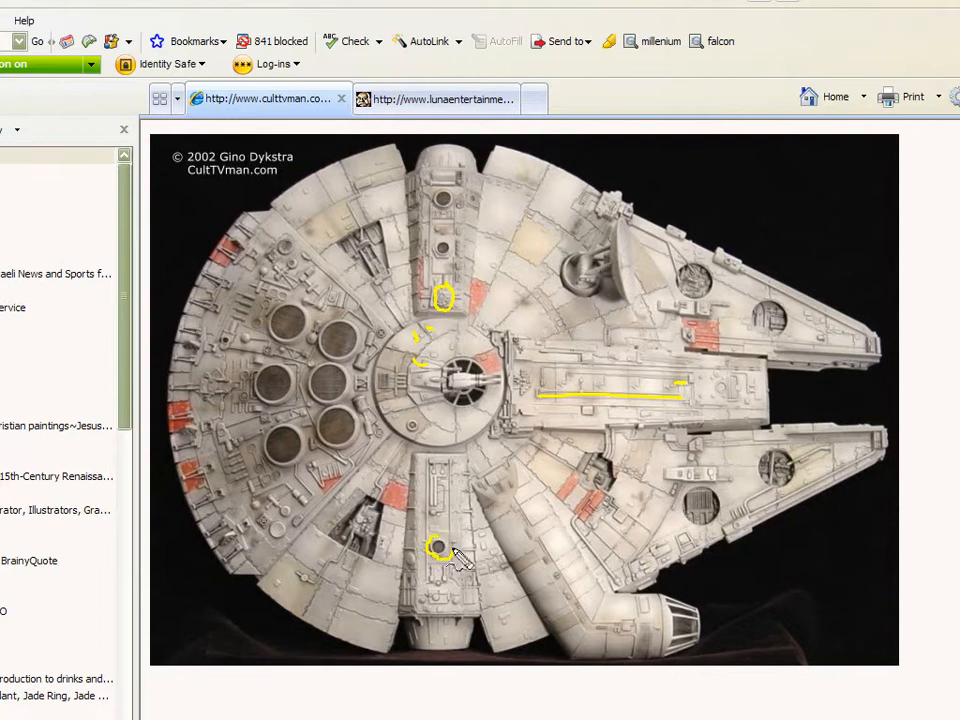
mouse_move(347, 420)
mouse_down()
mouse_move(322, 420)
mouse_move(330, 442)
mouse_move(350, 426)
mouse_move(345, 418)
mouse_up()
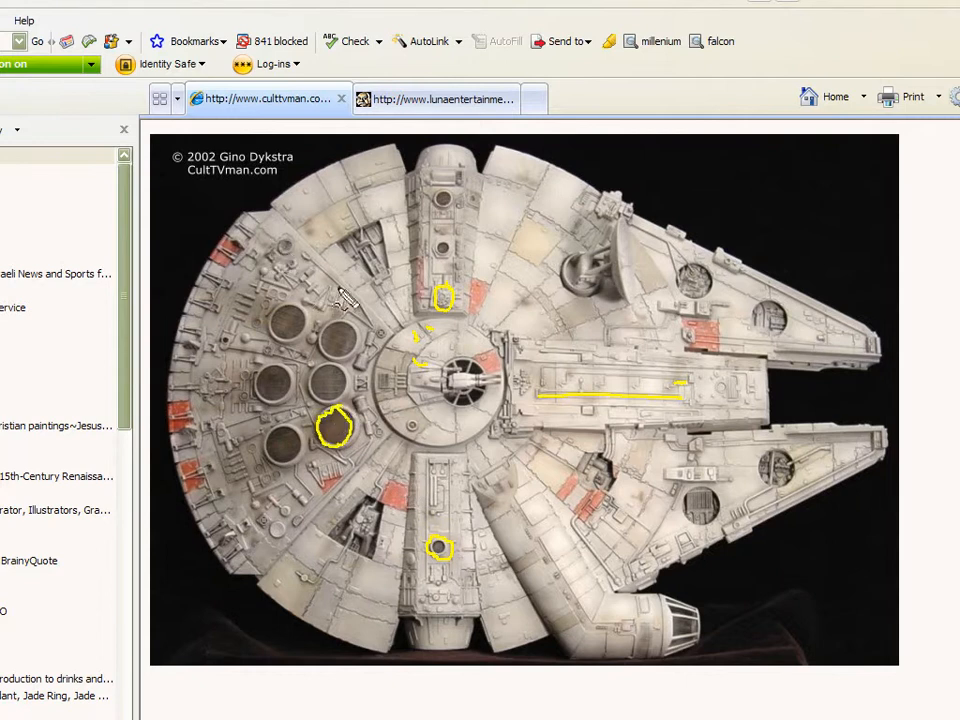
mouse_move(344, 320)
mouse_down()
mouse_move(313, 352)
mouse_move(346, 322)
mouse_up()
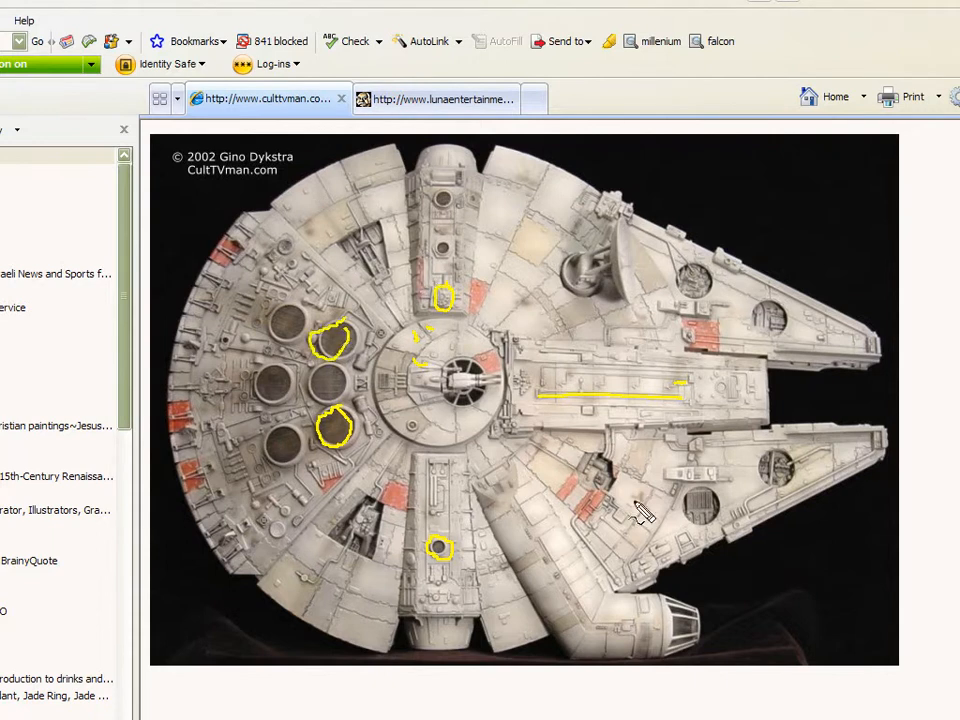
key(Escape)
- Switch to the second browser tab to view the greebled surface reference image
click(431, 104)
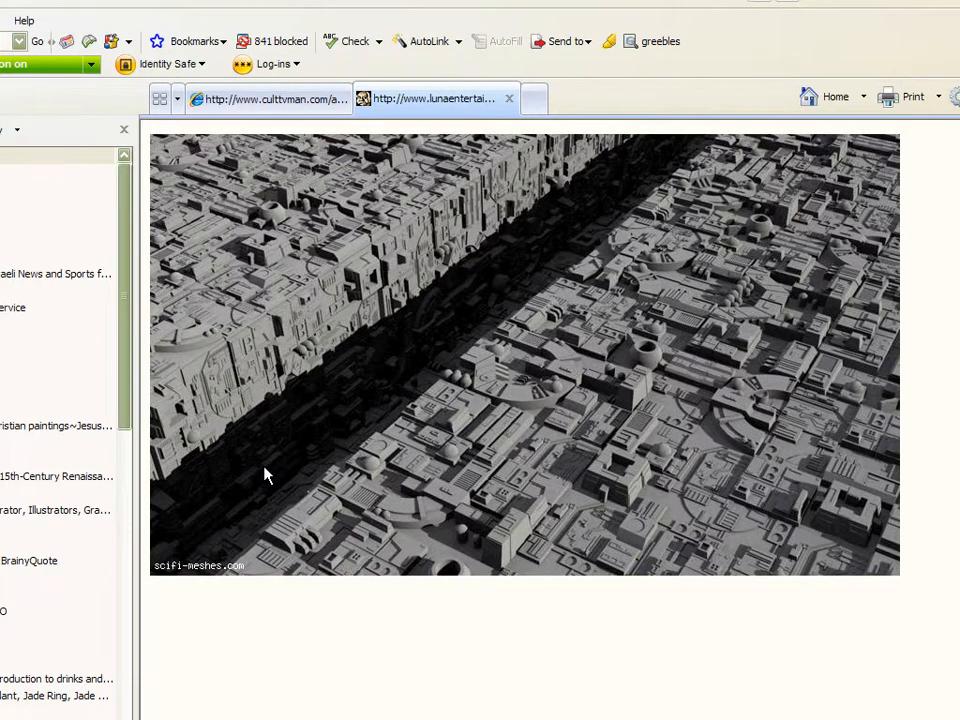
mouse_move(197, 378)
mouse_down()
mouse_move(270, 390)
mouse_move(330, 333)
mouse_move(656, 290)
mouse_move(870, 333)
mouse_up()
key(Escape)
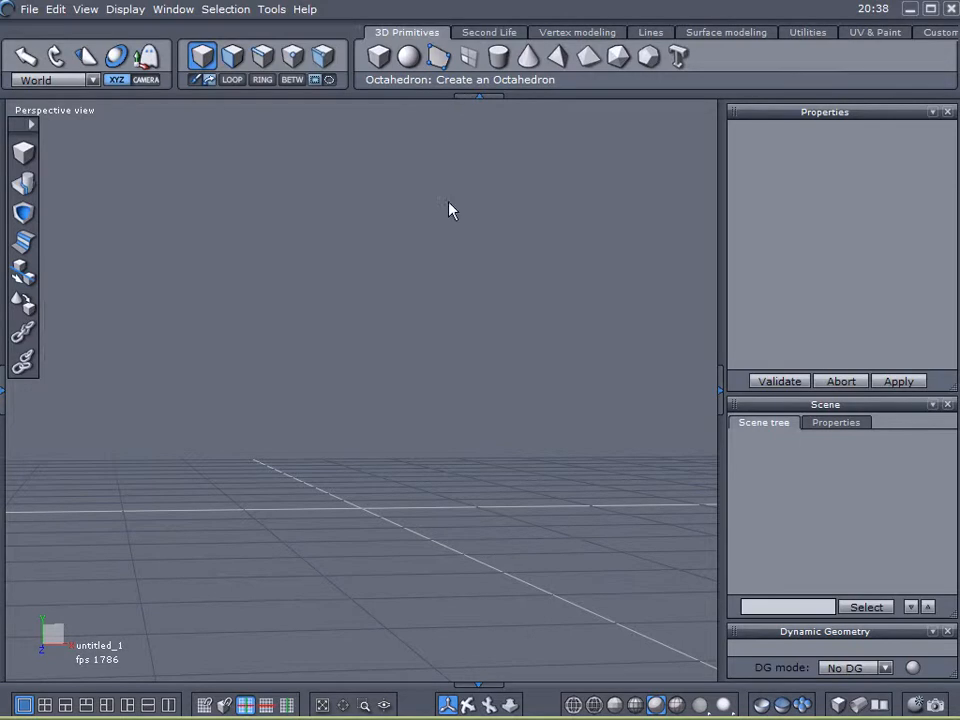
- Draw a grid primitive about 8 by 7 units in the perspective view
click(468, 56)
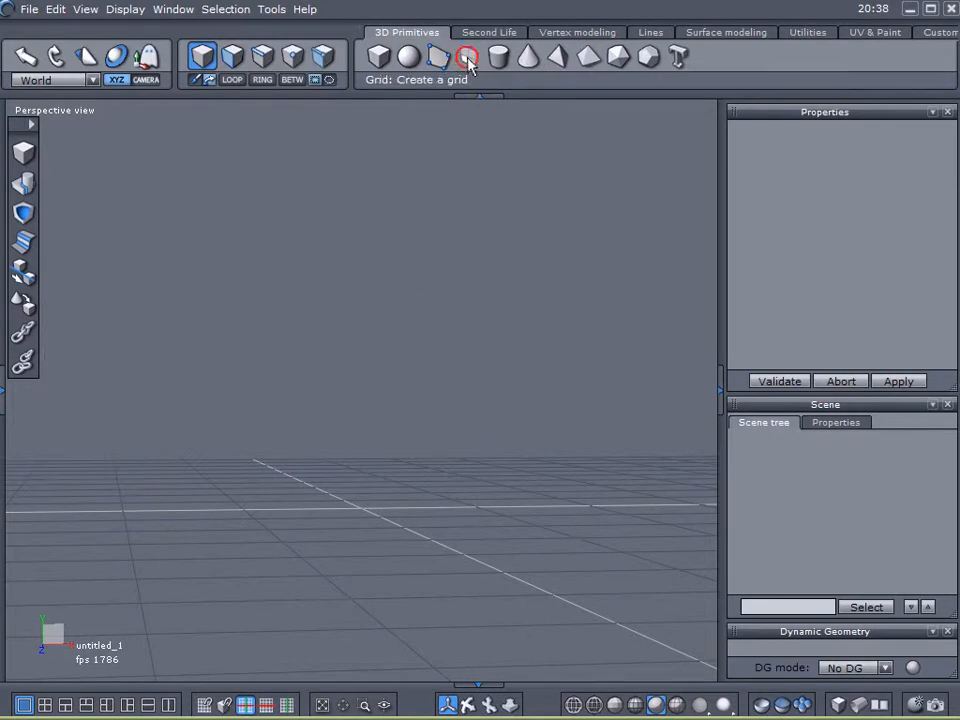
click(208, 229)
click(396, 400)
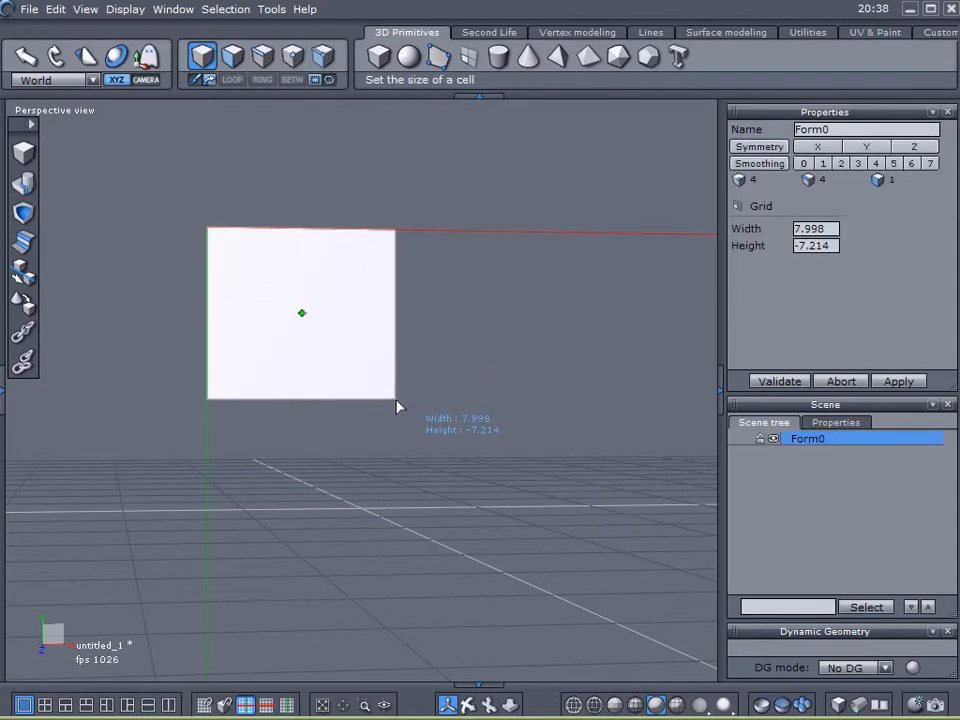
click(397, 405)
- Set the grid to 40 cells in U and 40 cells in V and validate it
drag(833, 229, 748, 237)
text(40)
key(Return)
drag(812, 249, 786, 249)
text(40)
key(Return)
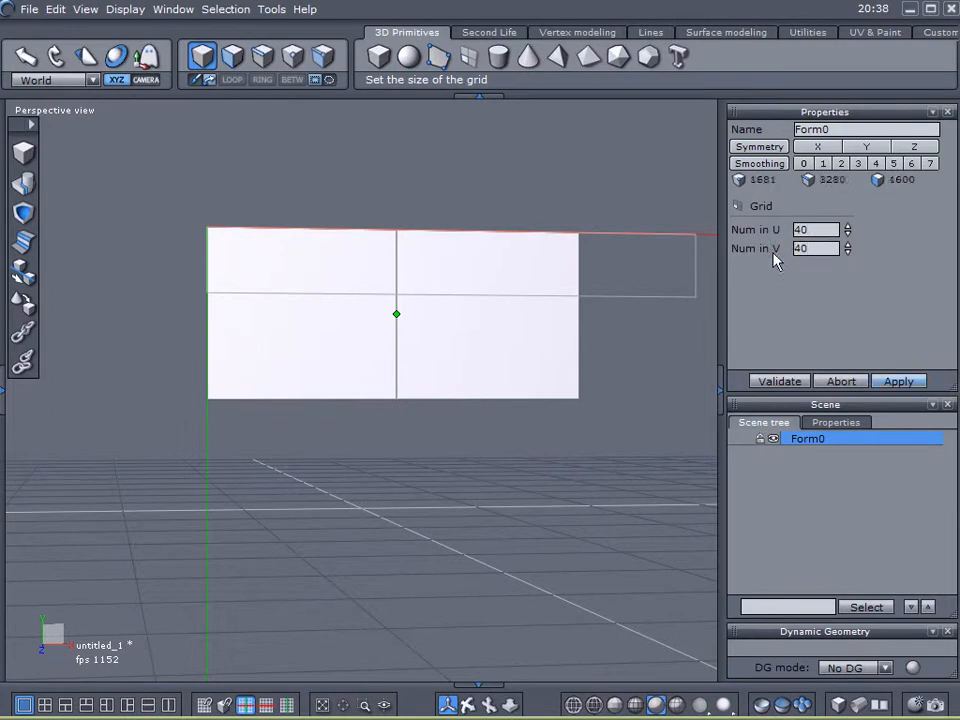
click(782, 386)
- Rotate the grid -90° so it lies flat on the ground plane
scroll(470, 384, down, 8)
middle_drag(509, 461, 535, 397)
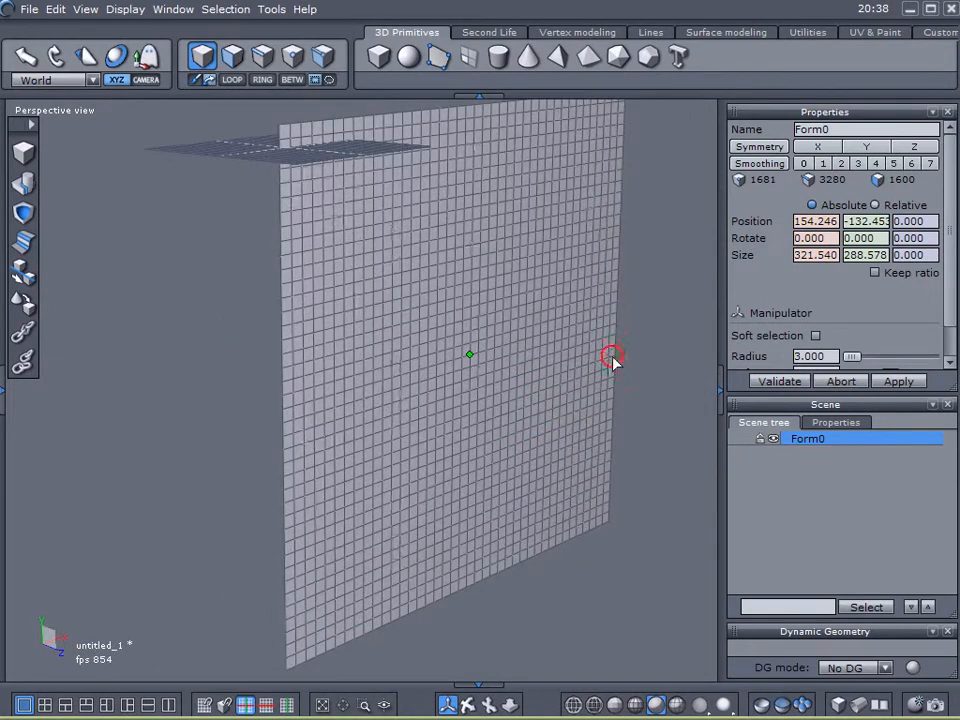
click(768, 381)
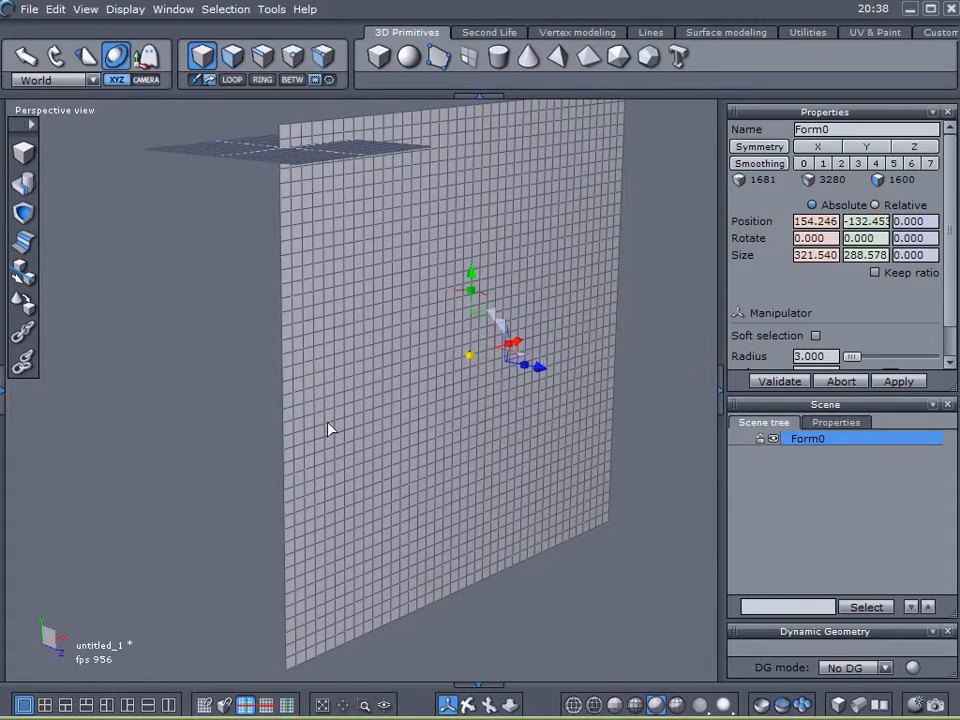
middle_drag(266, 439, 398, 433)
drag(484, 300, 366, 306)
middle_drag(502, 458, 454, 414)
drag(527, 372, 466, 440)
middle_drag(466, 440, 442, 542)
scroll(472, 341, up, 3)
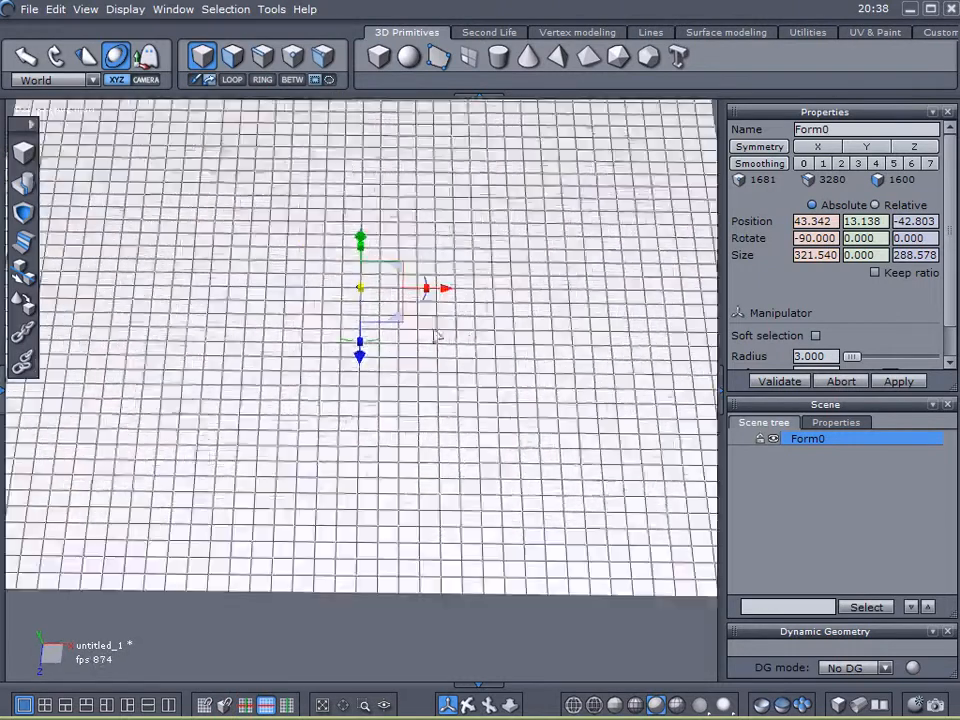
drag(428, 290, 422, 285)
middle_drag(475, 399, 484, 425)
scroll(486, 460, down, 2)
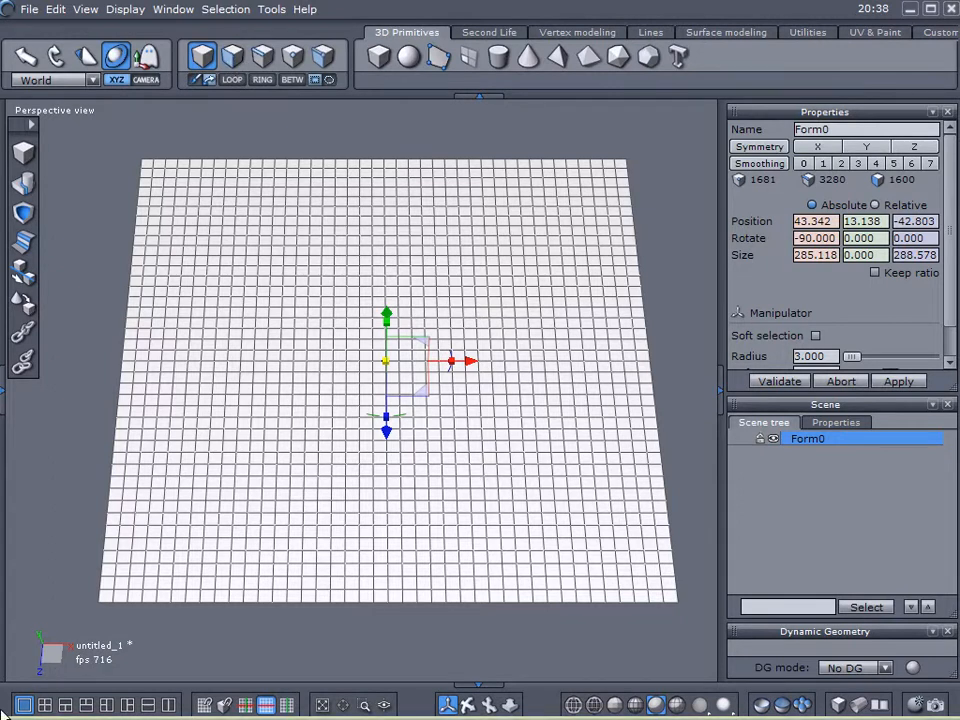
- Switch to face selection and try painting scattered faces on the grid, then clear the selection
click(231, 55)
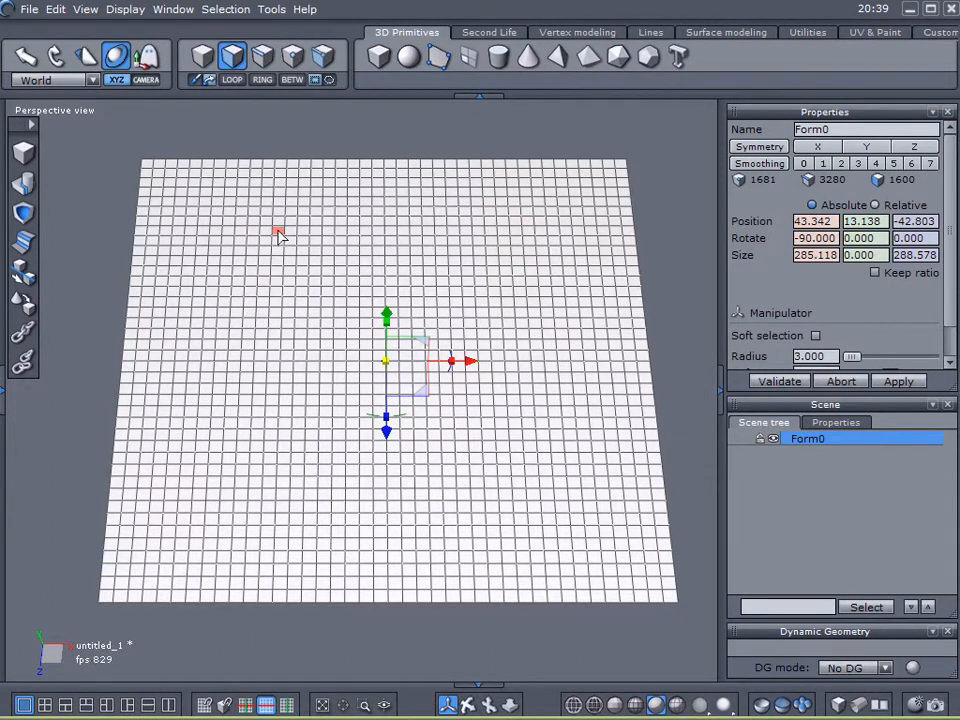
mouse_move(278, 232)
mouse_down()
mouse_move(349, 272)
mouse_move(349, 298)
mouse_up()
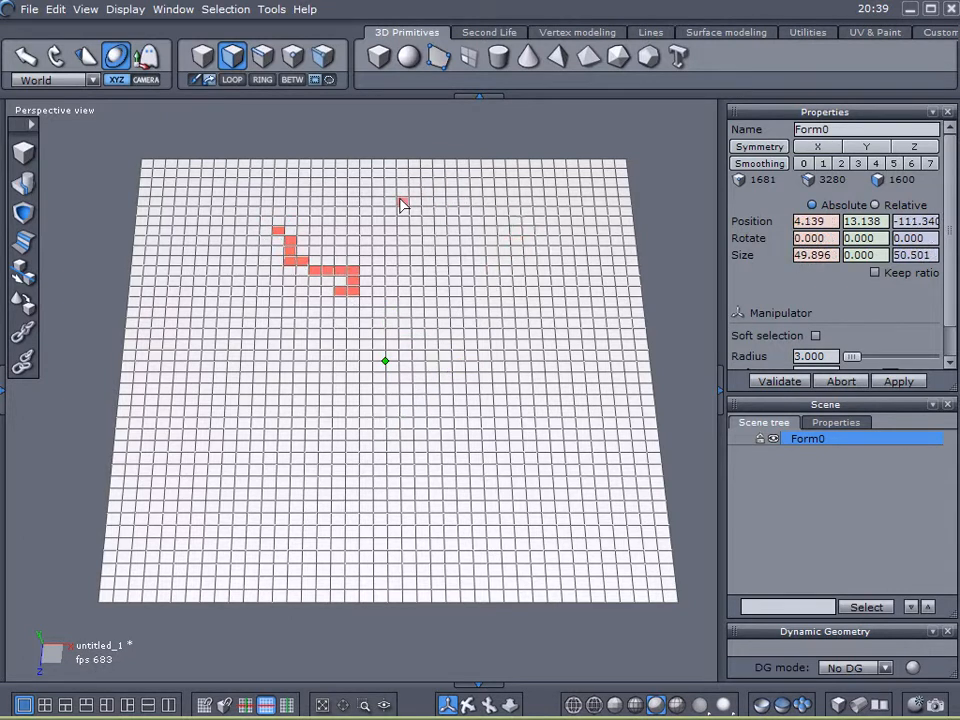
click(476, 240)
drag(493, 300, 508, 322)
click(457, 322)
drag(366, 355, 353, 344)
click(325, 355)
click(259, 378)
drag(205, 400, 193, 401)
drag(229, 457, 242, 458)
click(224, 301)
drag(215, 250, 193, 211)
drag(254, 191, 267, 202)
drag(240, 240, 264, 281)
drag(205, 280, 146, 317)
mouse_move(139, 377)
mouse_down()
mouse_move(150, 408)
mouse_move(146, 448)
mouse_move(214, 441)
mouse_move(202, 511)
mouse_move(184, 505)
mouse_up()
click(605, 378)
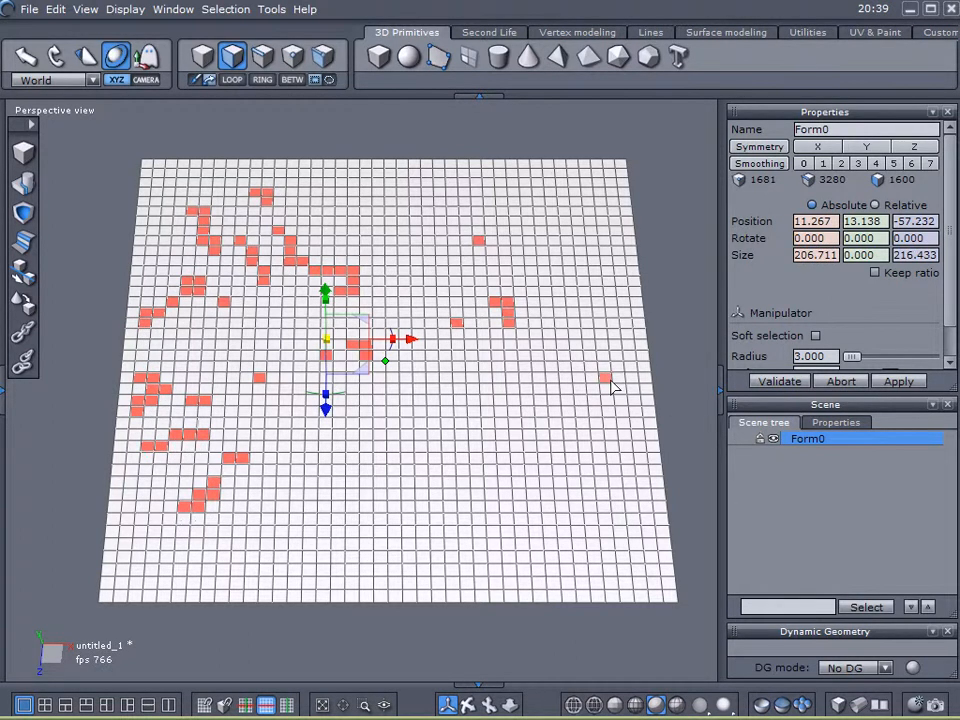
click(610, 380)
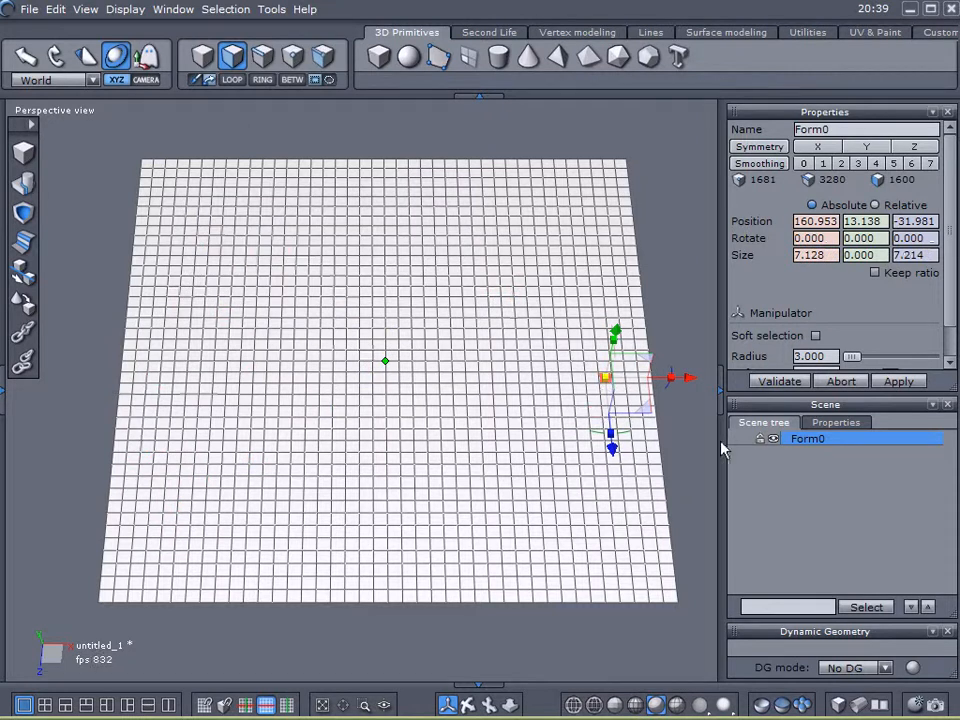
click(700, 440)
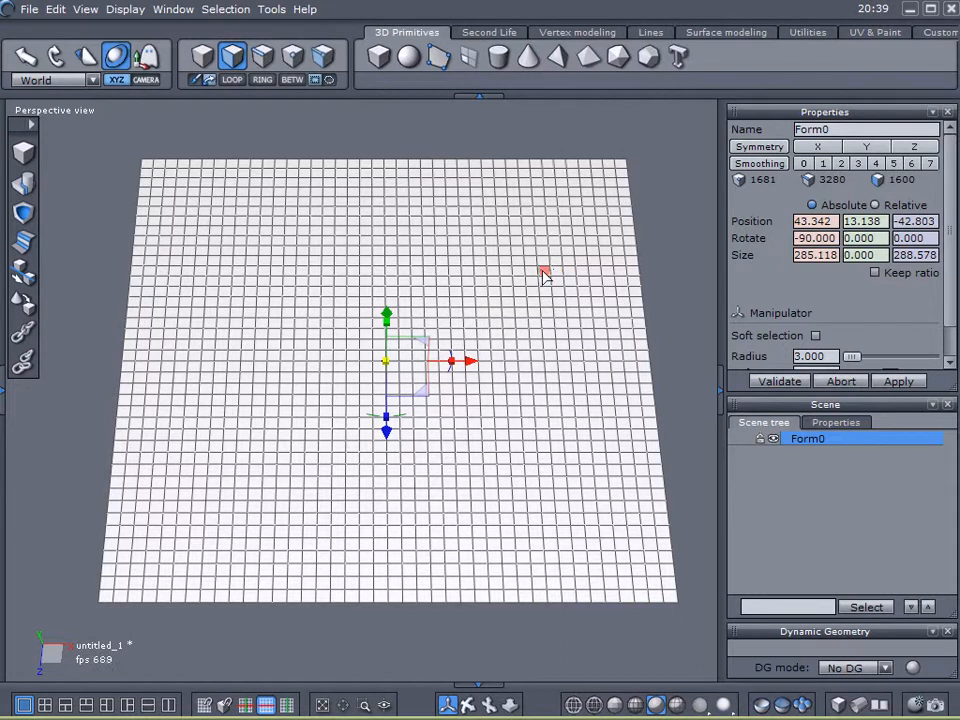
- Paint-select connected strips of faces forming corridor lines across the upper and middle grid
mouse_move(487, 166)
mouse_down()
mouse_move(497, 325)
mouse_move(649, 328)
mouse_up()
mouse_move(532, 423)
mouse_down()
mouse_move(524, 328)
mouse_move(519, 405)
mouse_move(519, 396)
mouse_move(334, 397)
mouse_move(315, 394)
mouse_move(317, 283)
mouse_move(186, 287)
mouse_up()
drag(150, 287, 124, 293)
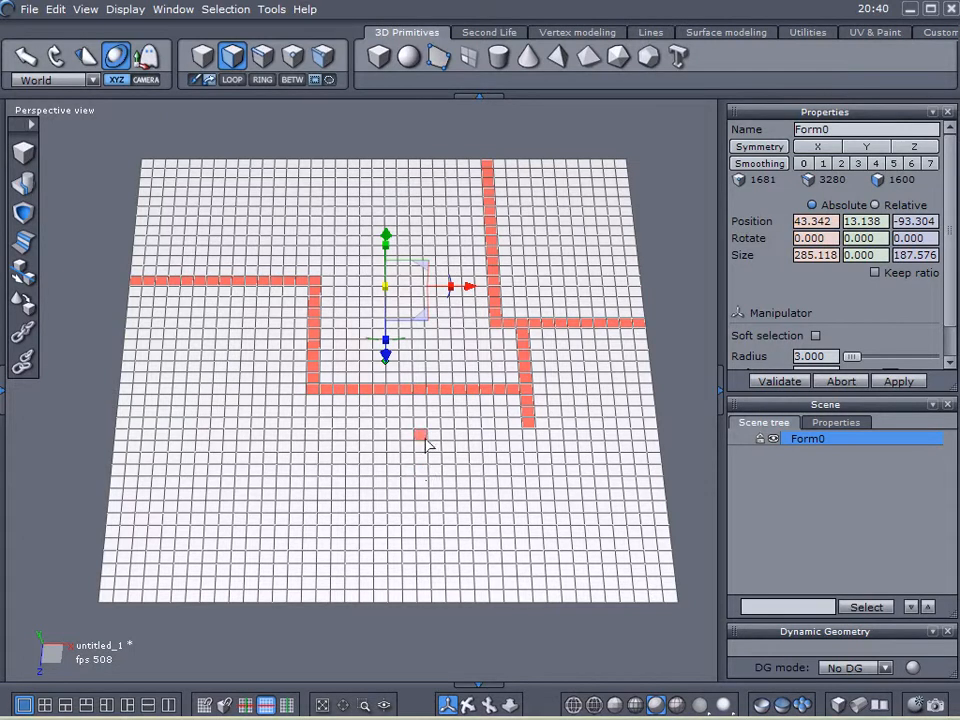
drag(424, 405, 422, 599)
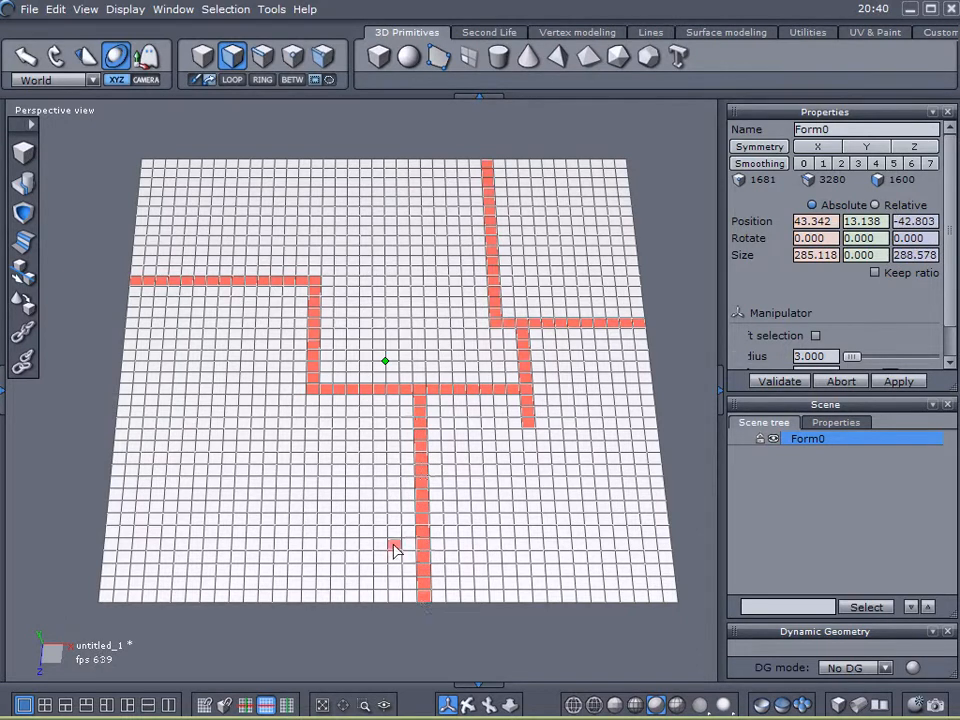
- Extend the face path with vertical strips to the grid's lower edge and a horizontal branch leftward
mouse_move(410, 510)
mouse_down()
mouse_move(281, 511)
mouse_move(270, 568)
mouse_move(279, 597)
mouse_move(265, 596)
mouse_up()
click(266, 571)
click(265, 561)
click(279, 560)
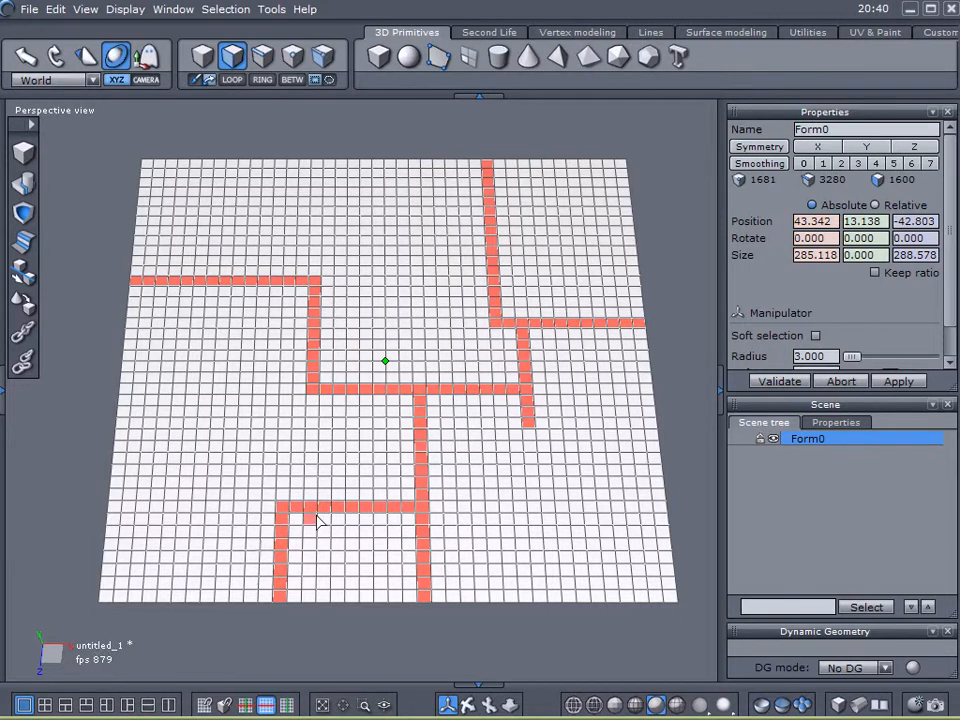
drag(310, 516, 306, 604)
click(336, 518)
drag(340, 528, 339, 613)
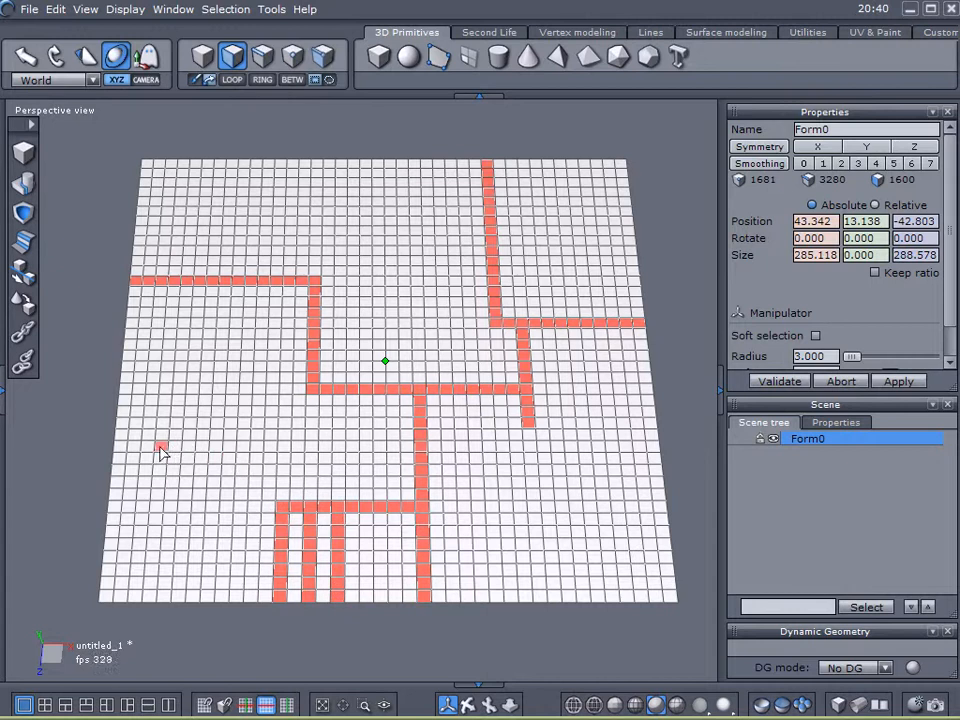
mouse_move(116, 449)
mouse_down()
mouse_move(349, 452)
mouse_move(351, 403)
mouse_move(351, 420)
mouse_up()
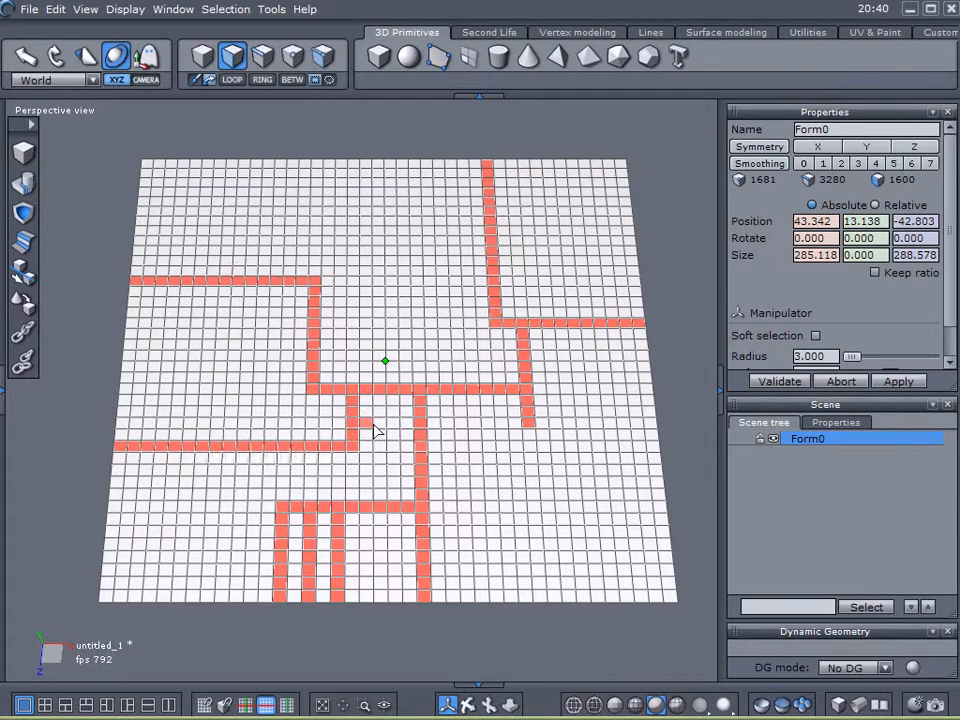
- Add more path strips of faces on the lower right, top centre and lower left of the grid
mouse_move(530, 426)
mouse_down()
mouse_move(532, 446)
mouse_move(530, 435)
mouse_move(611, 463)
mouse_move(666, 463)
mouse_up()
click(547, 459)
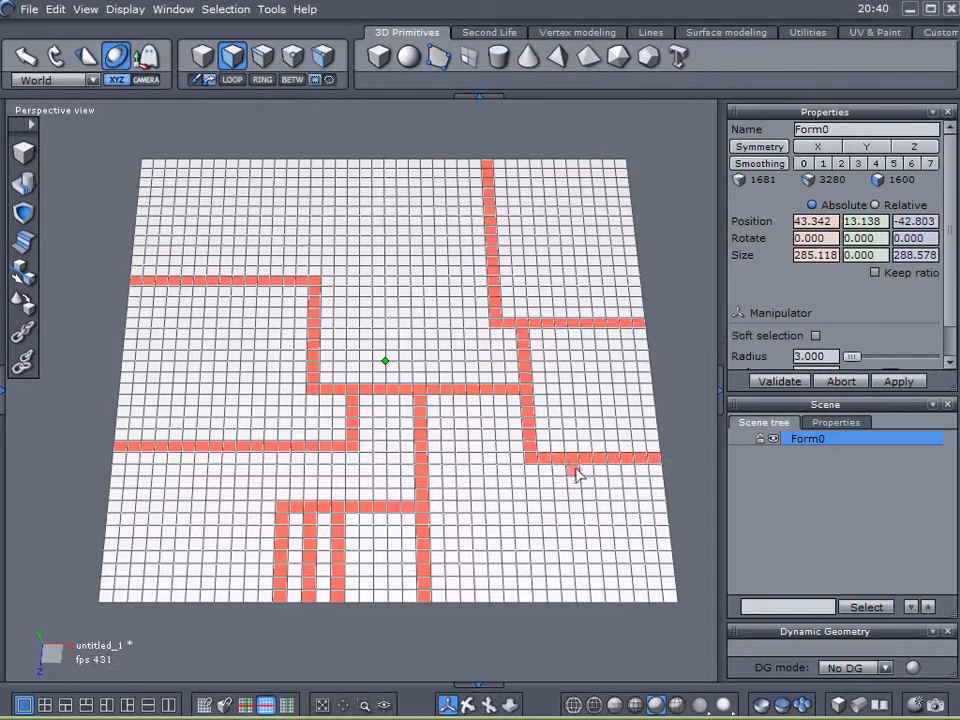
mouse_move(576, 470)
mouse_down()
mouse_move(579, 546)
mouse_move(514, 549)
mouse_move(510, 598)
mouse_up()
click(416, 284)
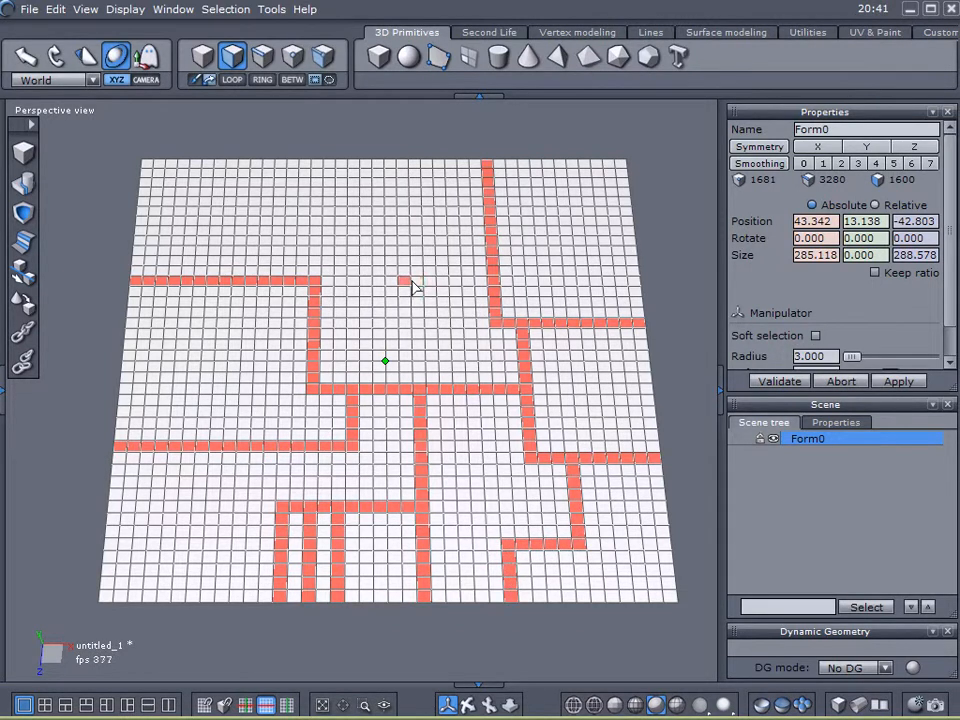
mouse_move(417, 287)
mouse_down()
mouse_move(419, 211)
mouse_move(287, 208)
mouse_move(280, 162)
mouse_up()
mouse_move(418, 294)
mouse_down()
mouse_move(416, 332)
mouse_move(324, 330)
mouse_up()
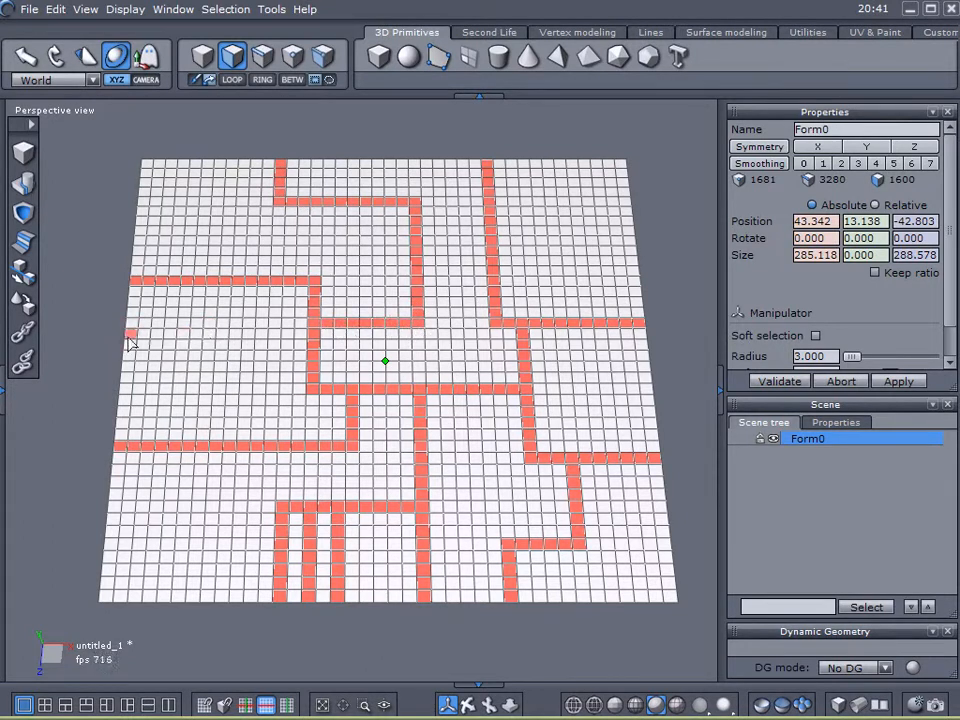
drag(177, 613, 188, 467)
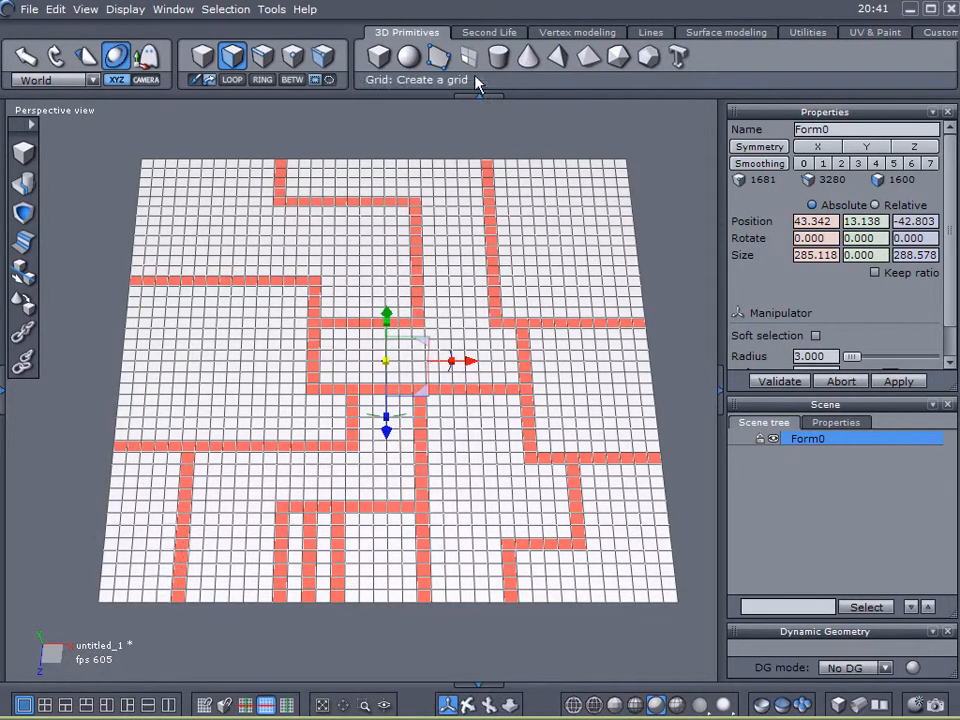
- Extract the selected faces into a new object and name it Path
click(603, 31)
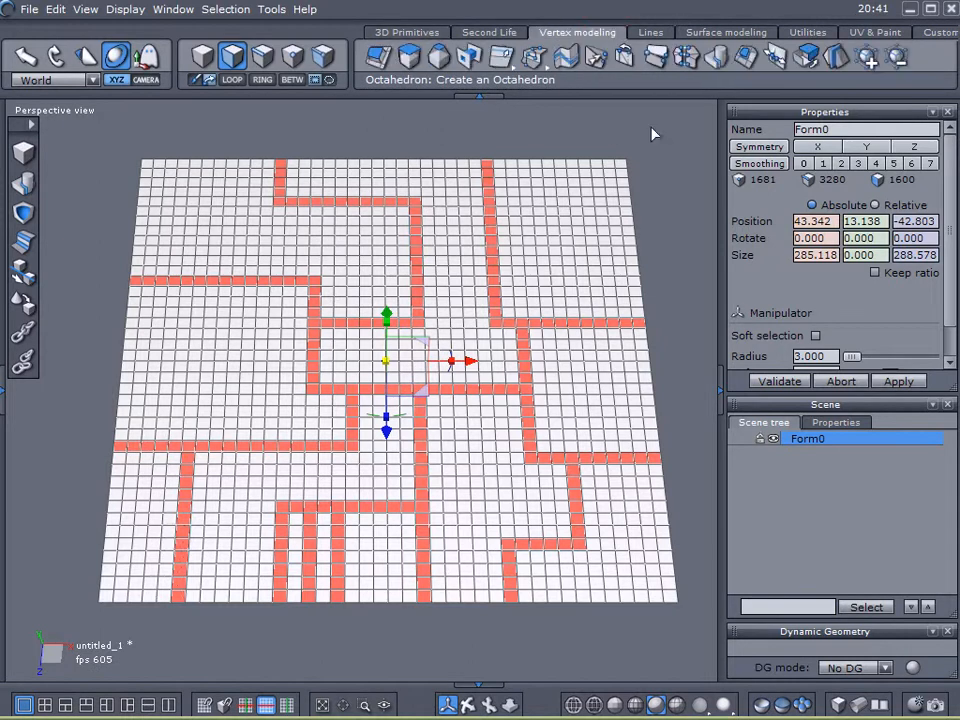
click(806, 58)
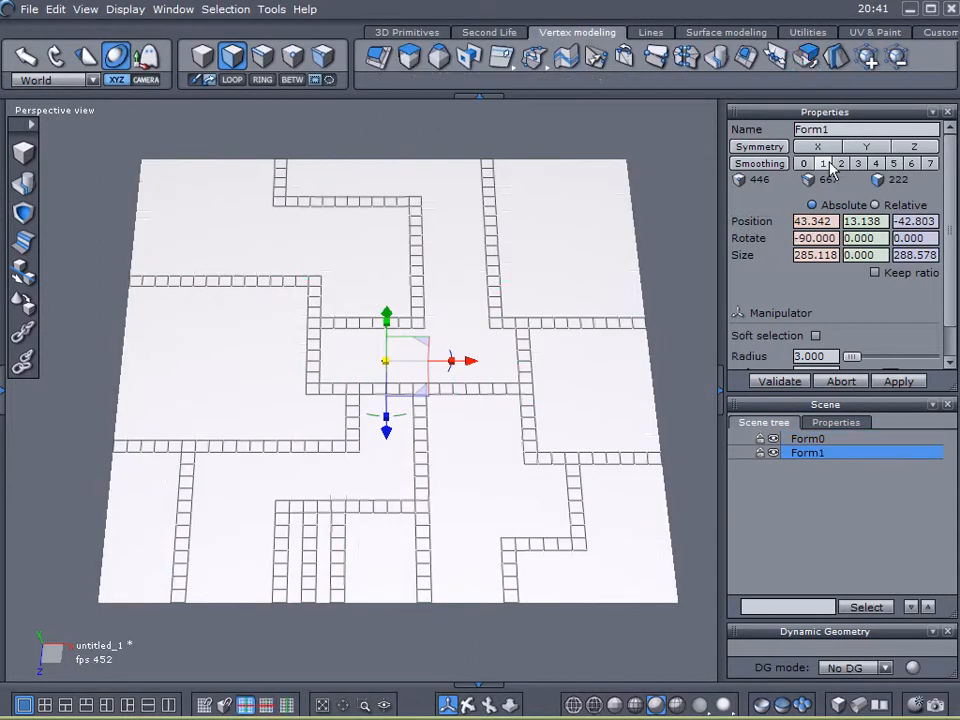
click(843, 129)
text(Path)
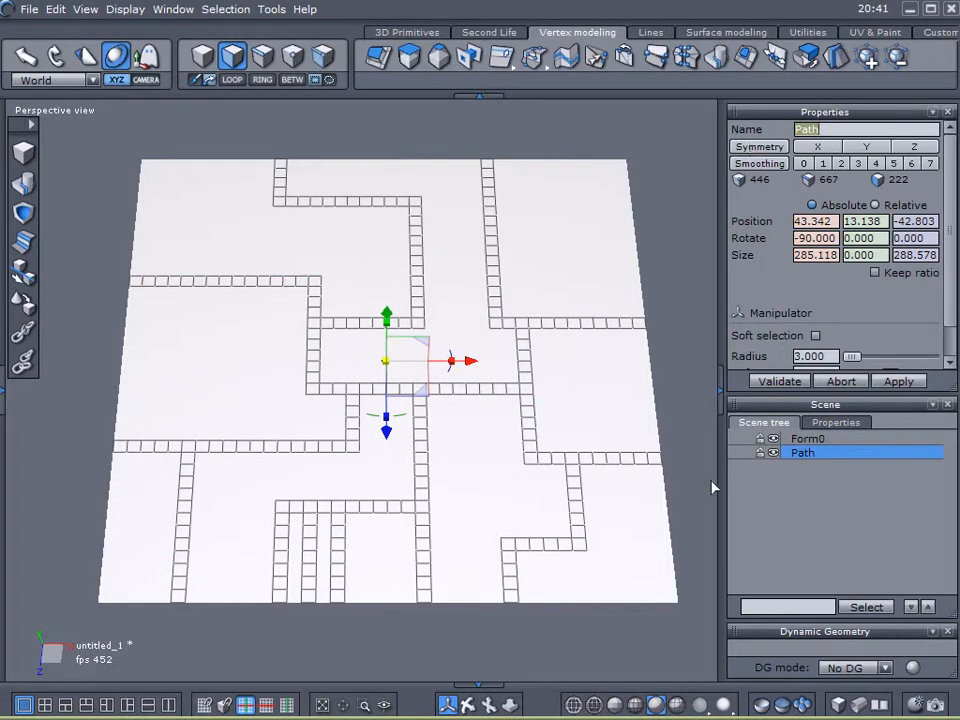
- Hide the Path object and reselect the original grid in face selection mode
click(773, 453)
click(792, 439)
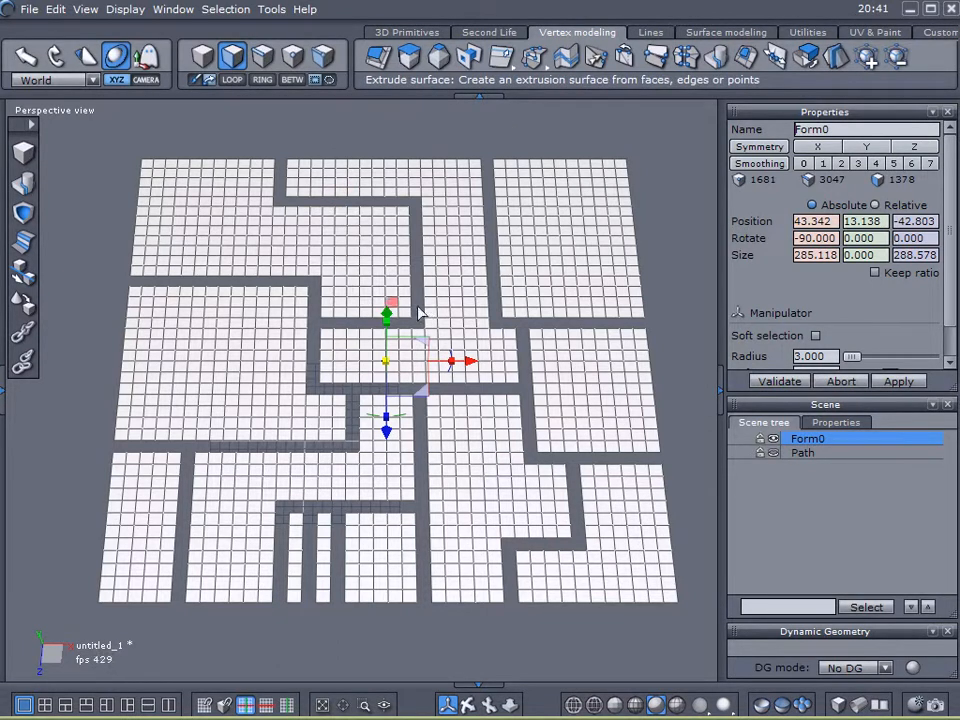
right_click(586, 357)
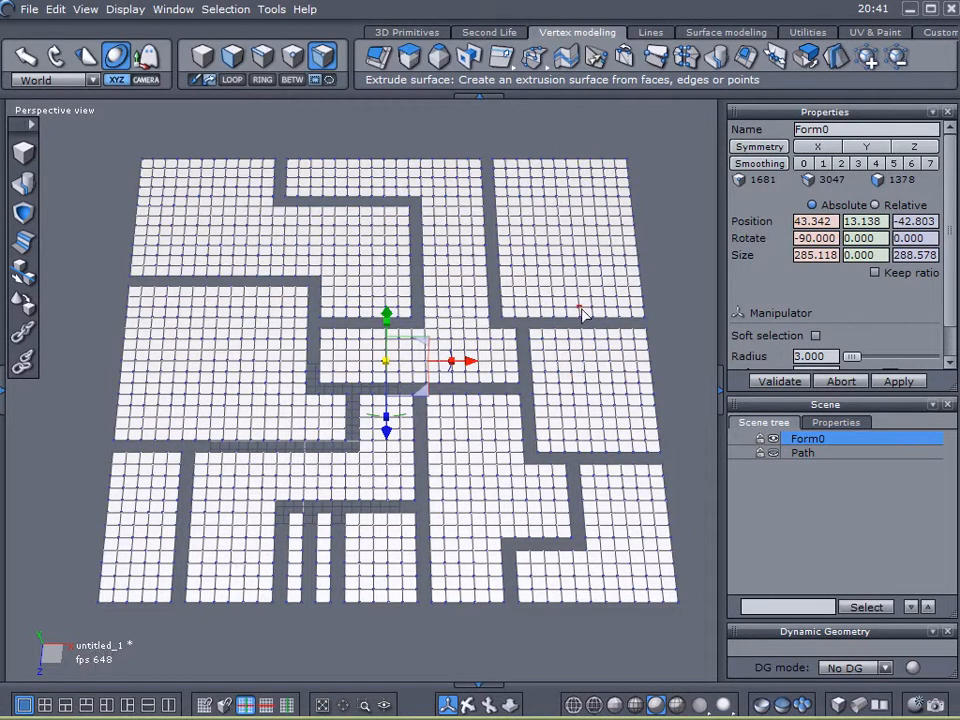
click(226, 53)
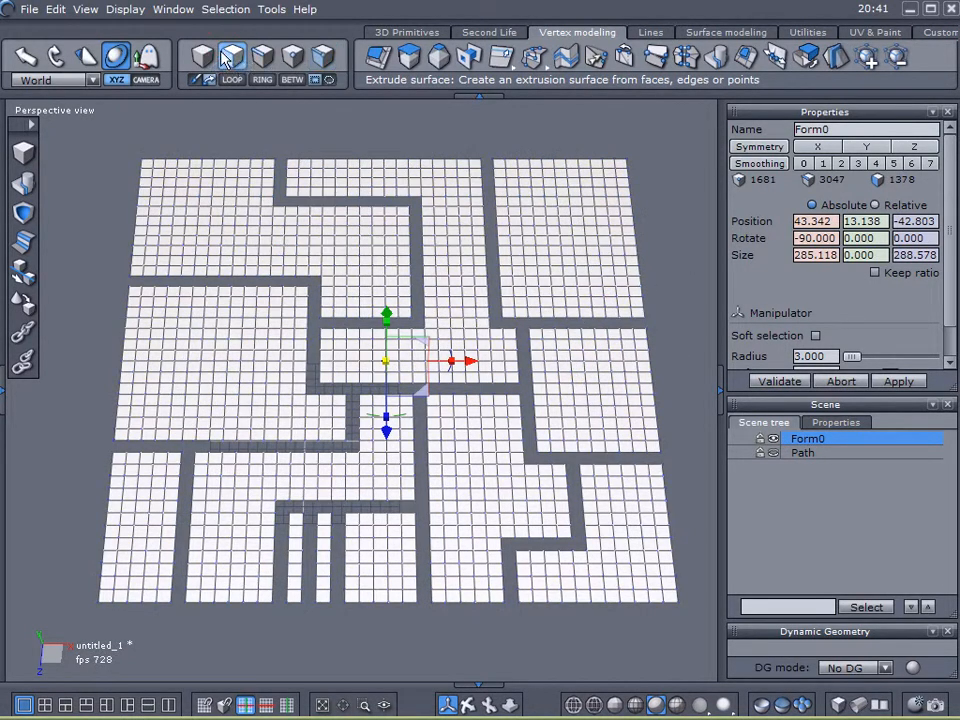
- Select one face over 17 across the whole grid, extract those faces into a new object and hide it
key(ctrl+a)
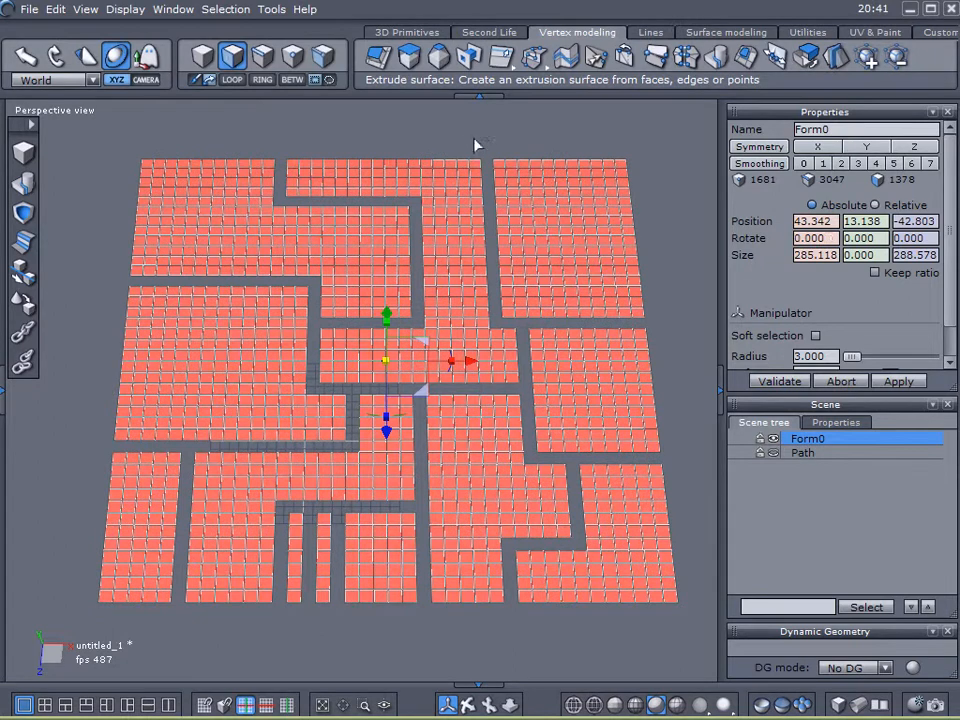
right_click(501, 148)
mouse_move(568, 259)
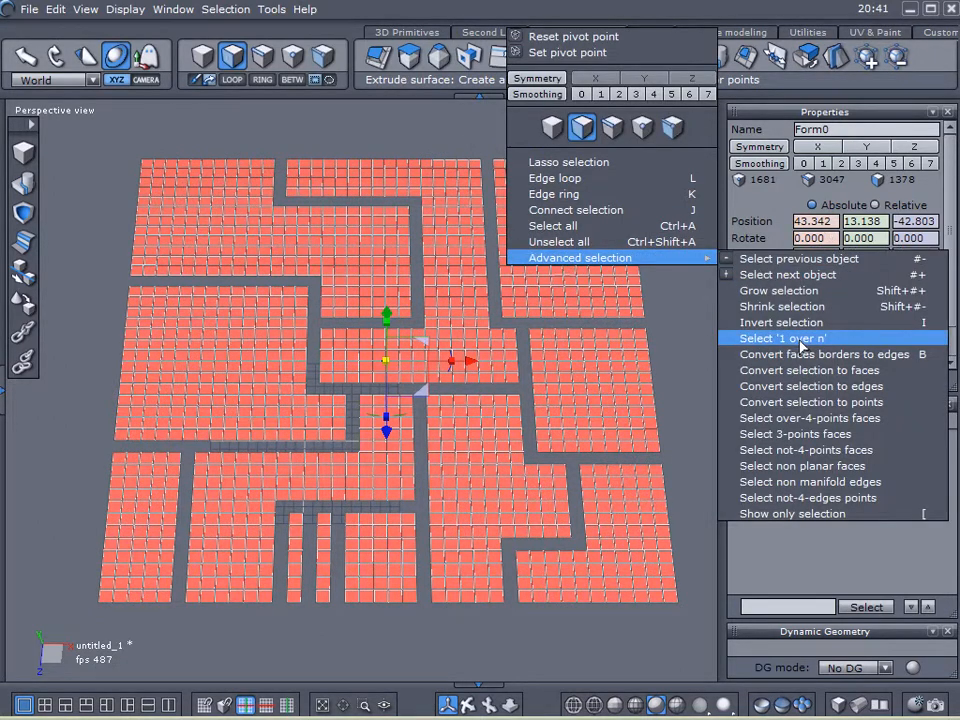
click(766, 339)
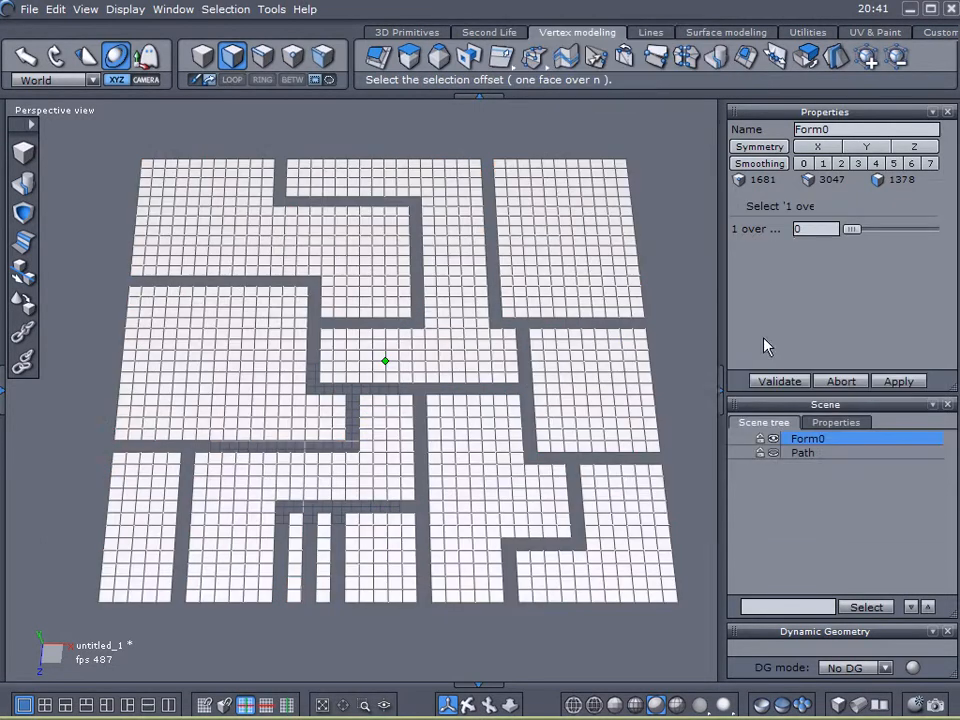
click(814, 232)
click(820, 229)
scroll(821, 229, up, 15)
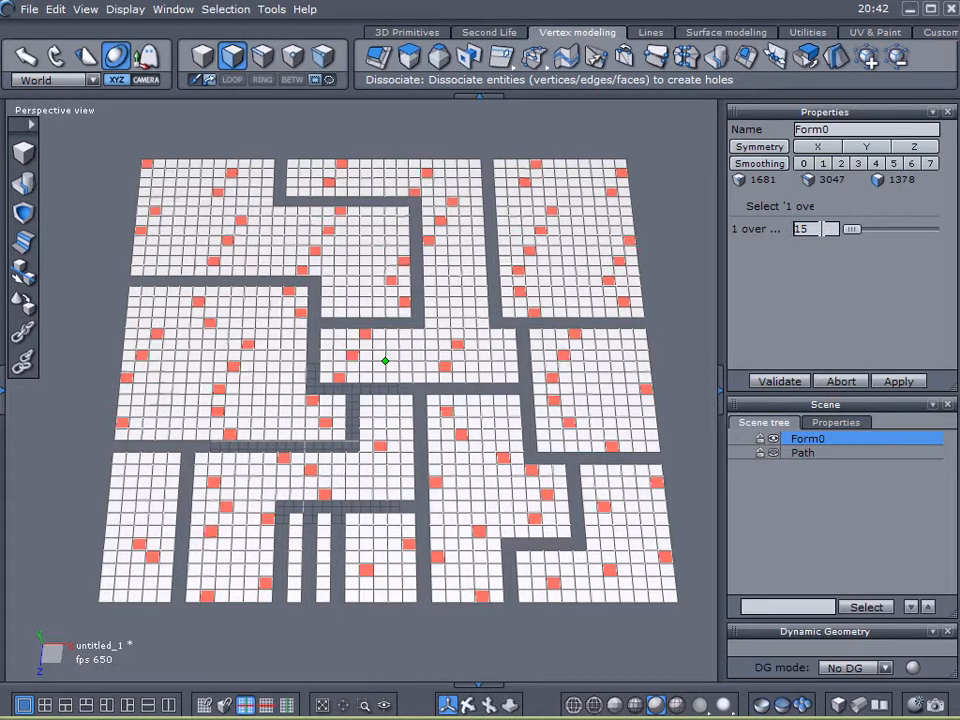
scroll(821, 229, down, 2)
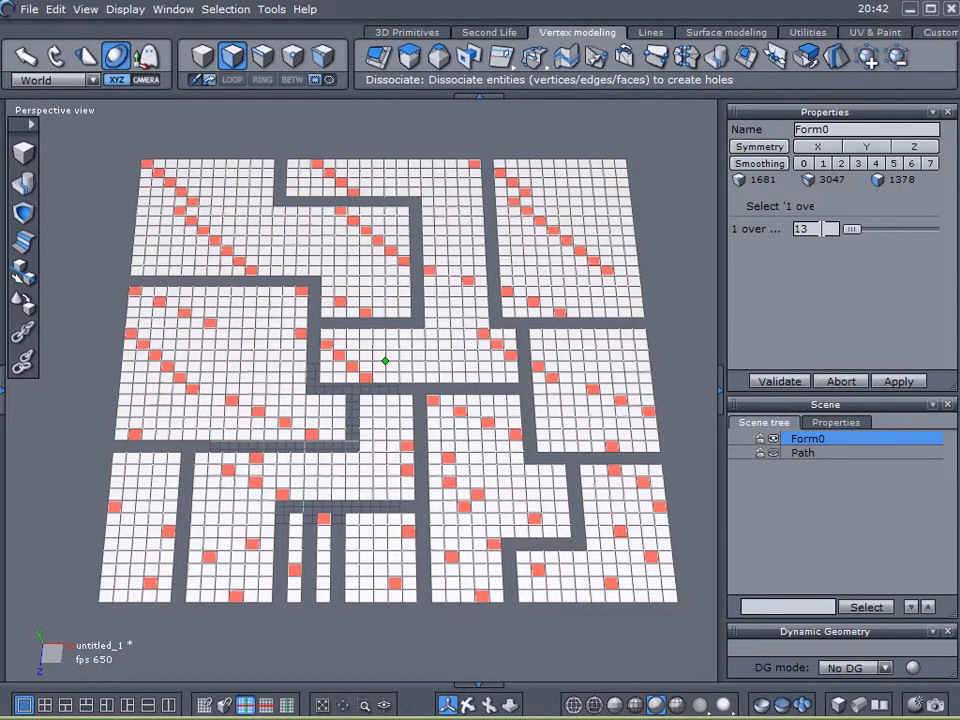
scroll(821, 229, down, 1)
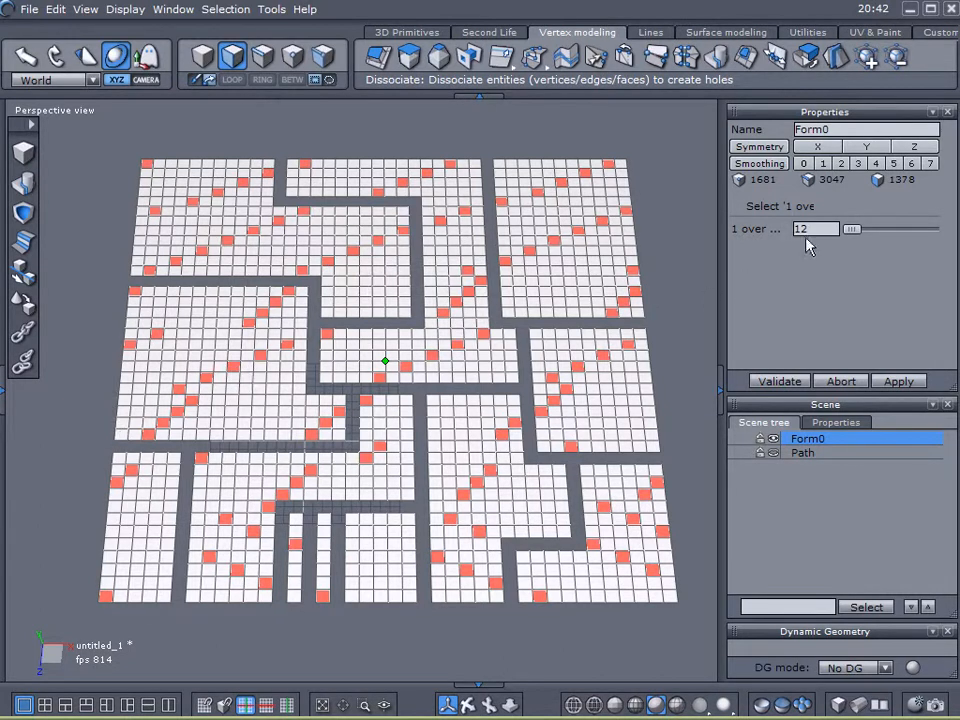
scroll(817, 229, up, 5)
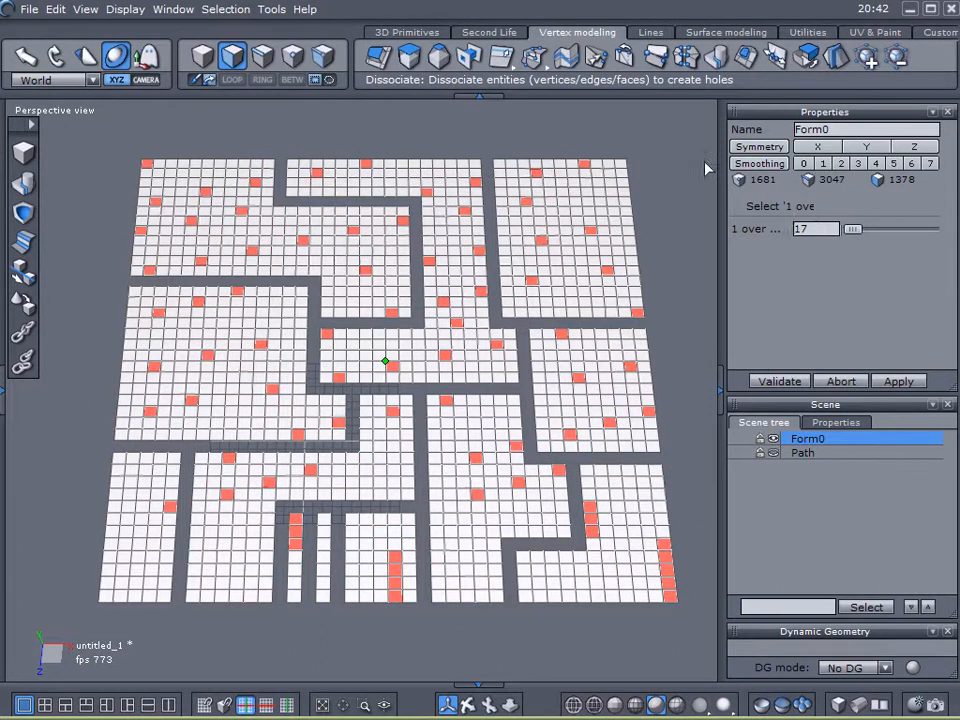
click(806, 60)
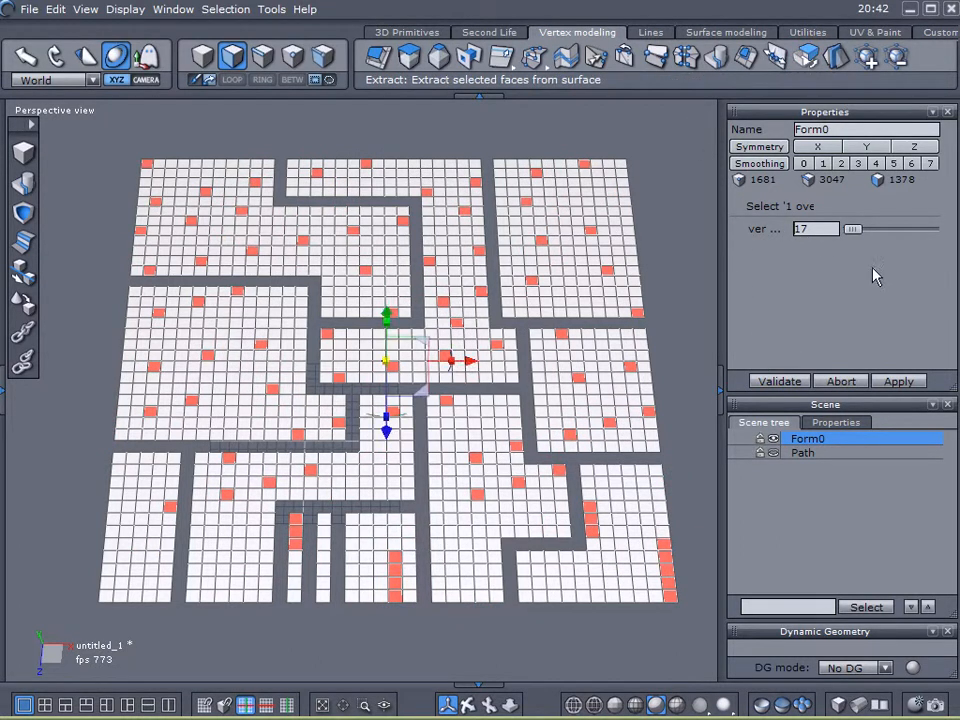
click(774, 467)
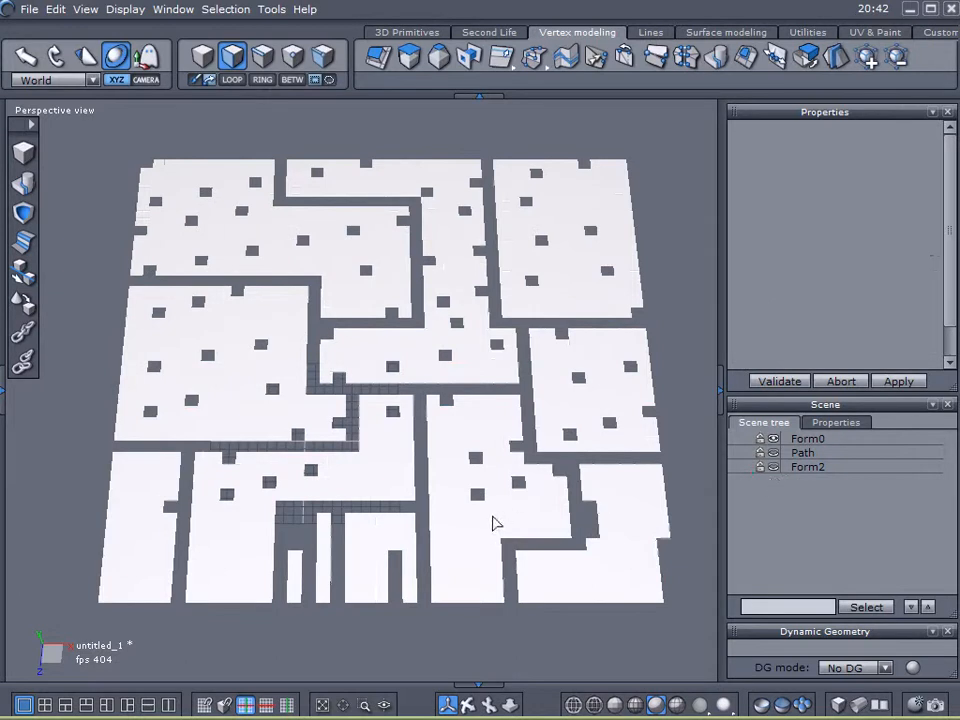
- Reselect the grid, extract one face over 10 of its faces into another object and hide it
click(790, 440)
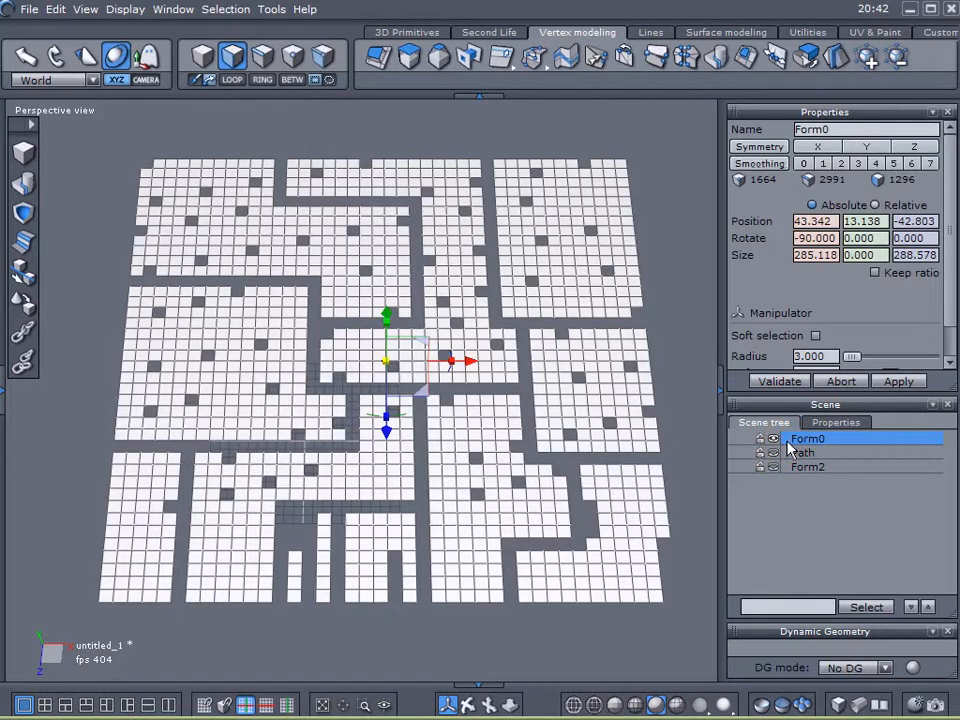
key(ctrl+a)
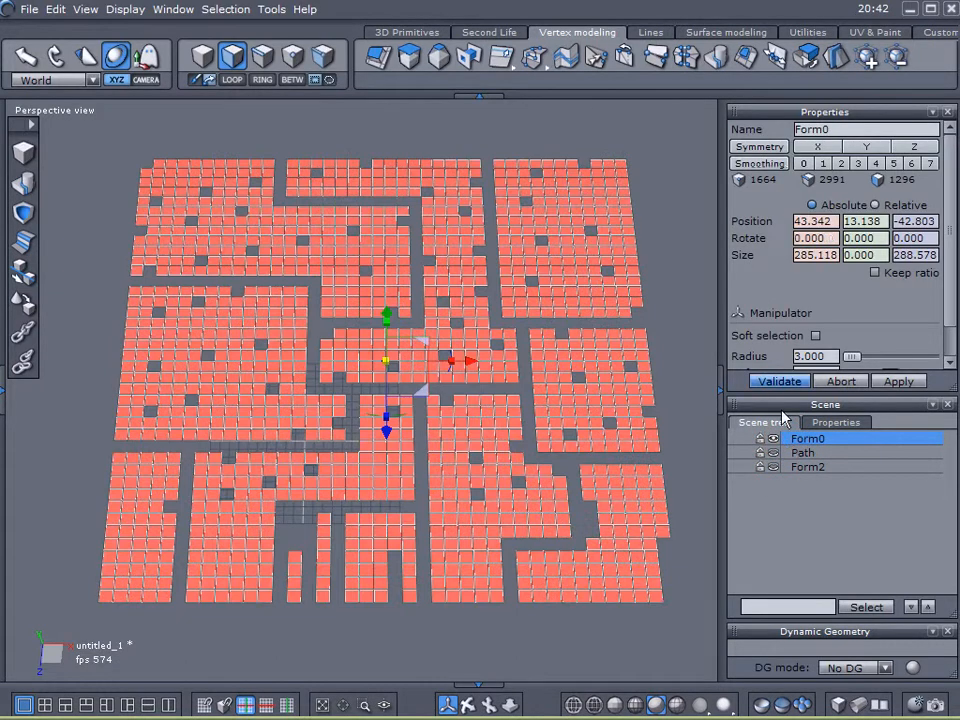
right_click(688, 252)
mouse_move(720, 356)
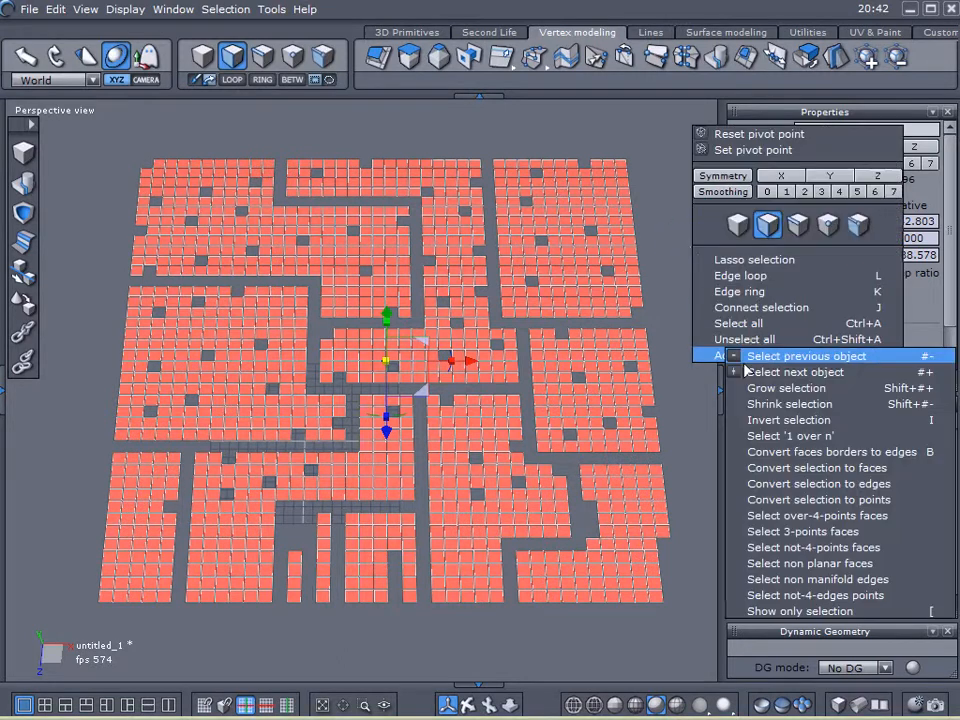
click(800, 436)
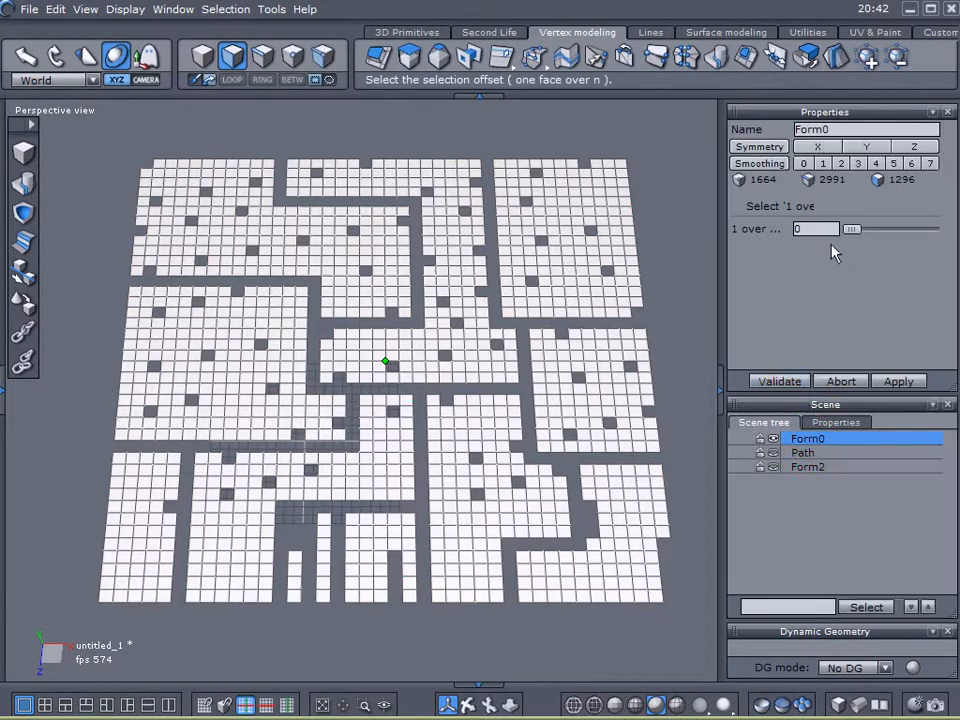
scroll(829, 231, up, 15)
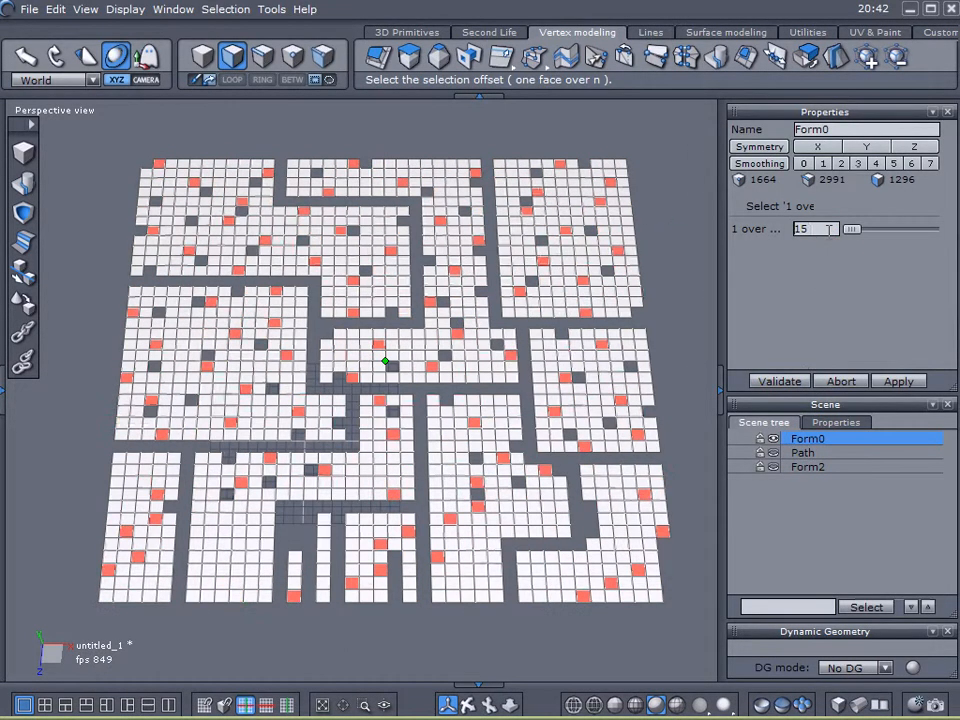
scroll(817, 228, down, 6)
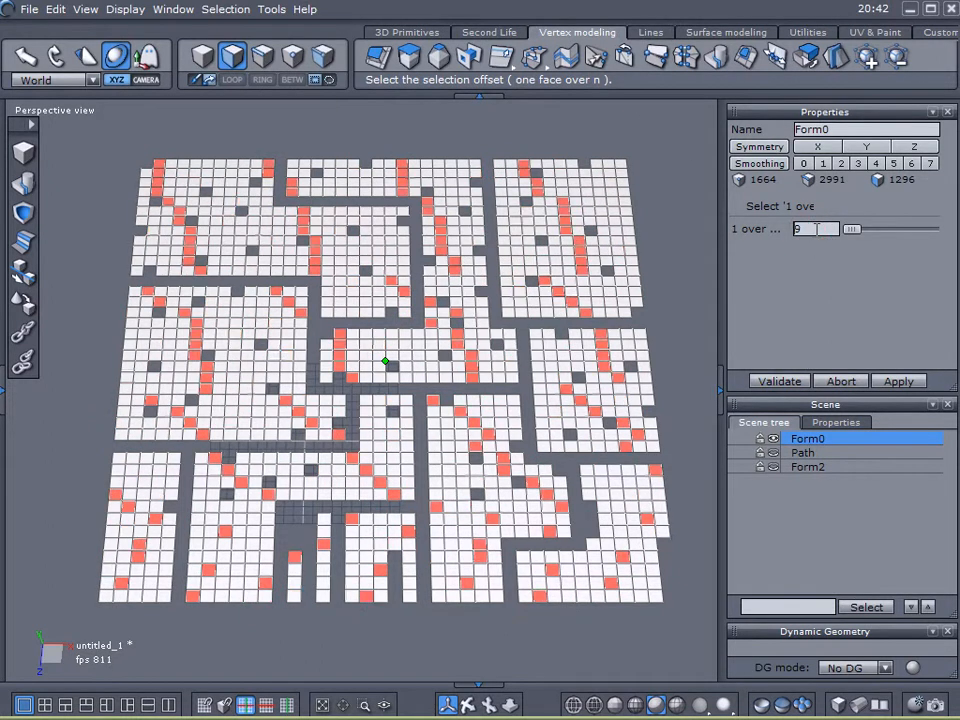
scroll(817, 228, up, 1)
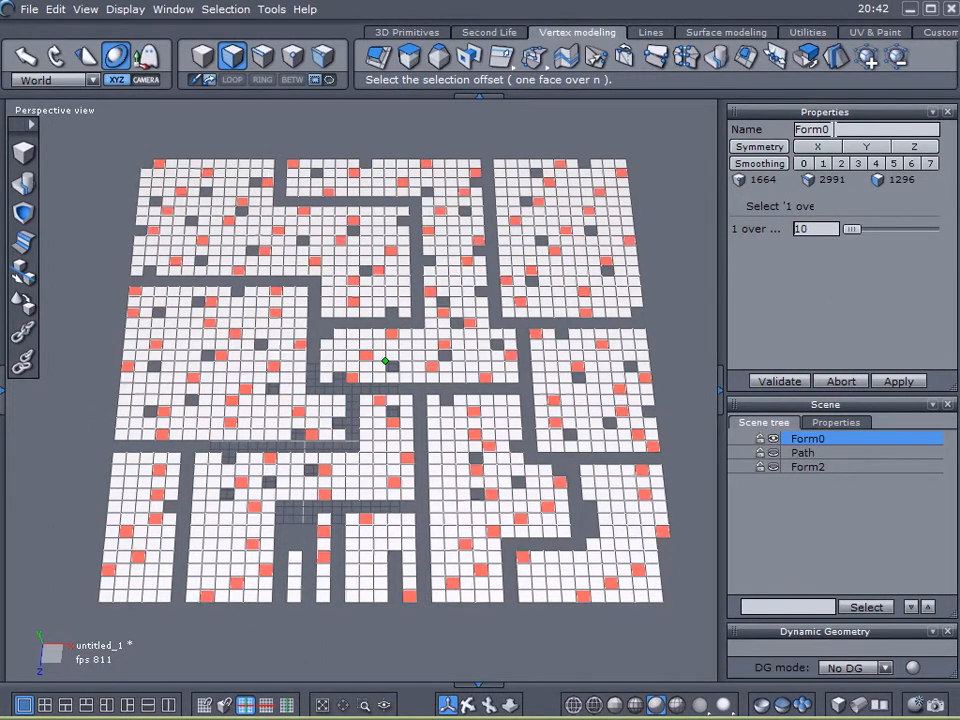
click(603, 50)
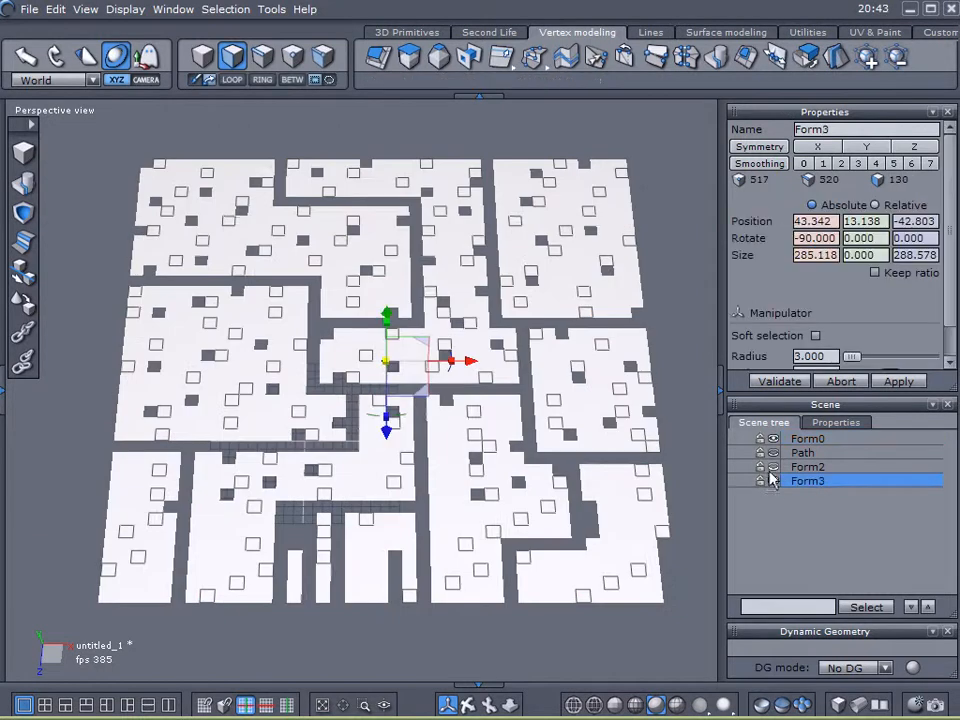
click(774, 482)
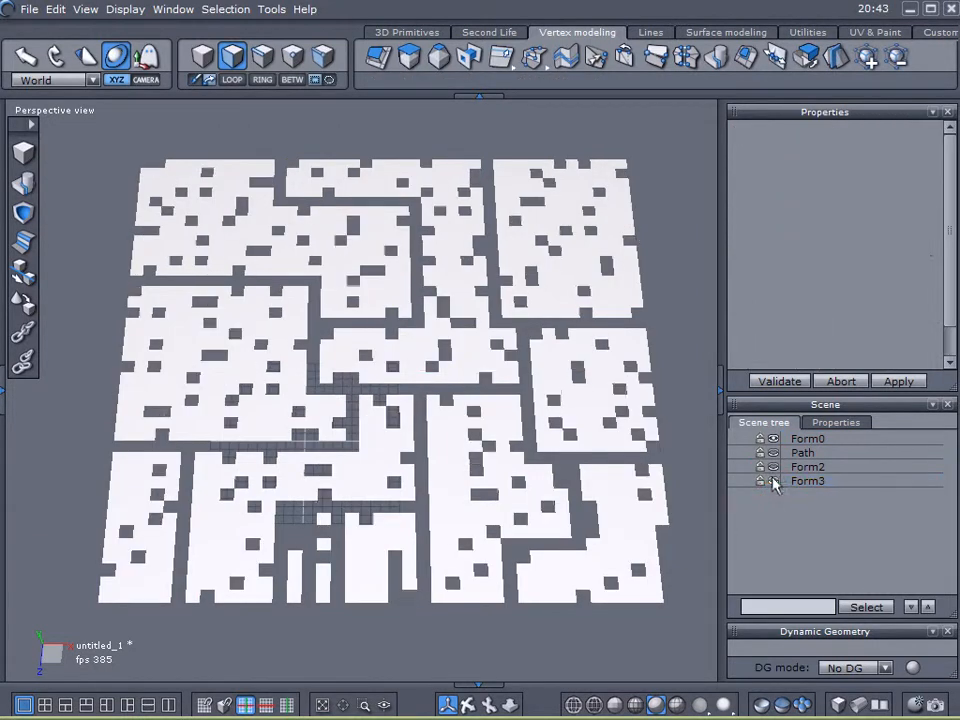
- Reselect the grid, extract one face over 9 of its faces into another object and hide it
click(788, 441)
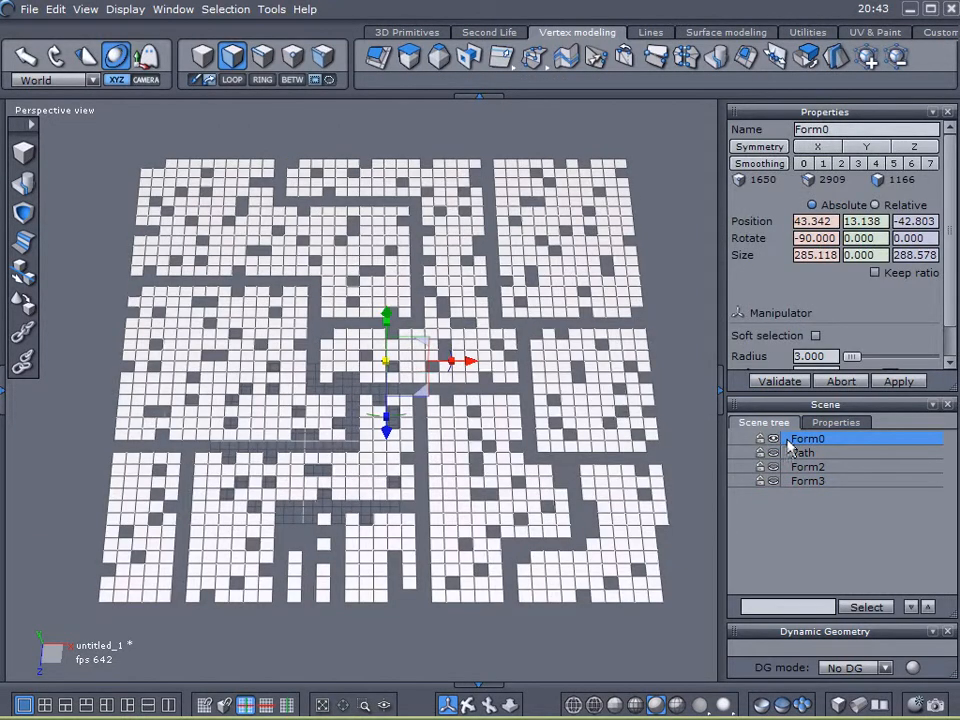
key(ctrl+a)
right_click(680, 250)
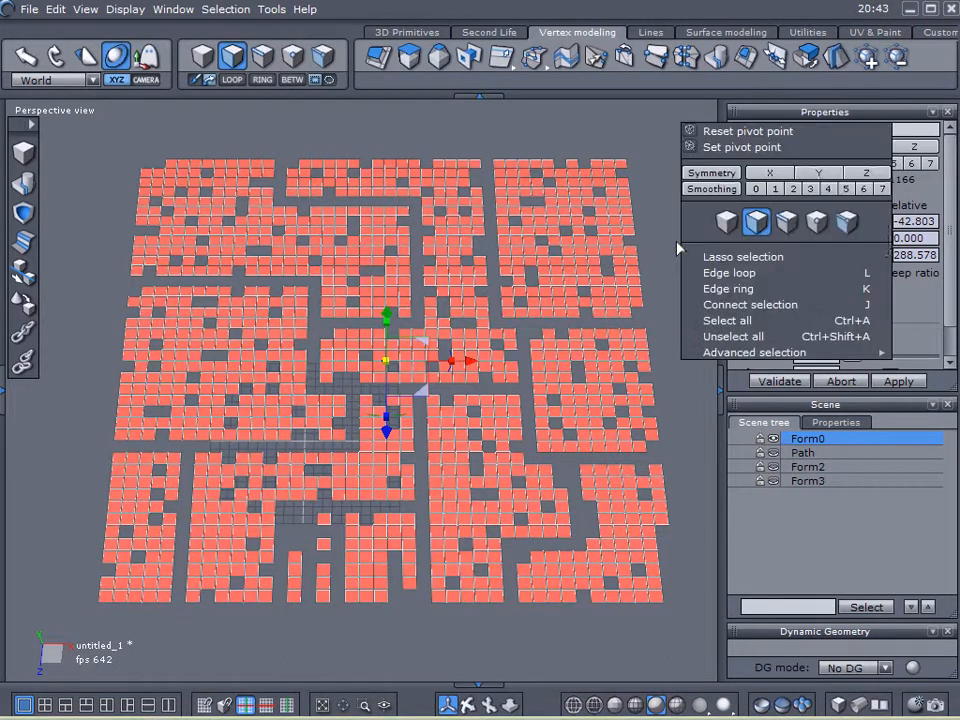
mouse_move(722, 353)
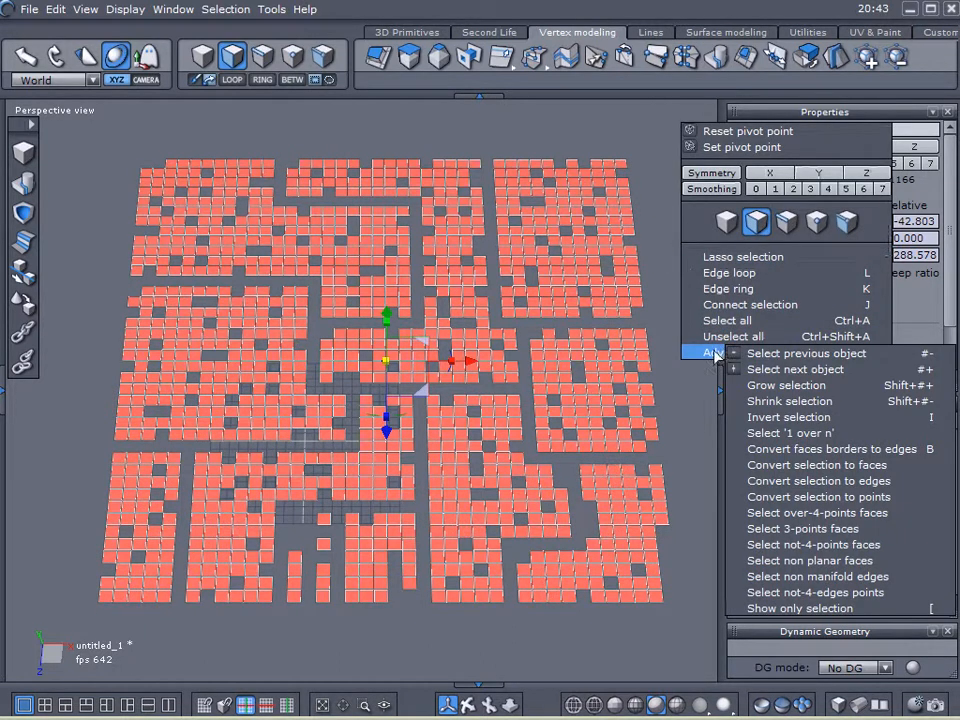
click(815, 434)
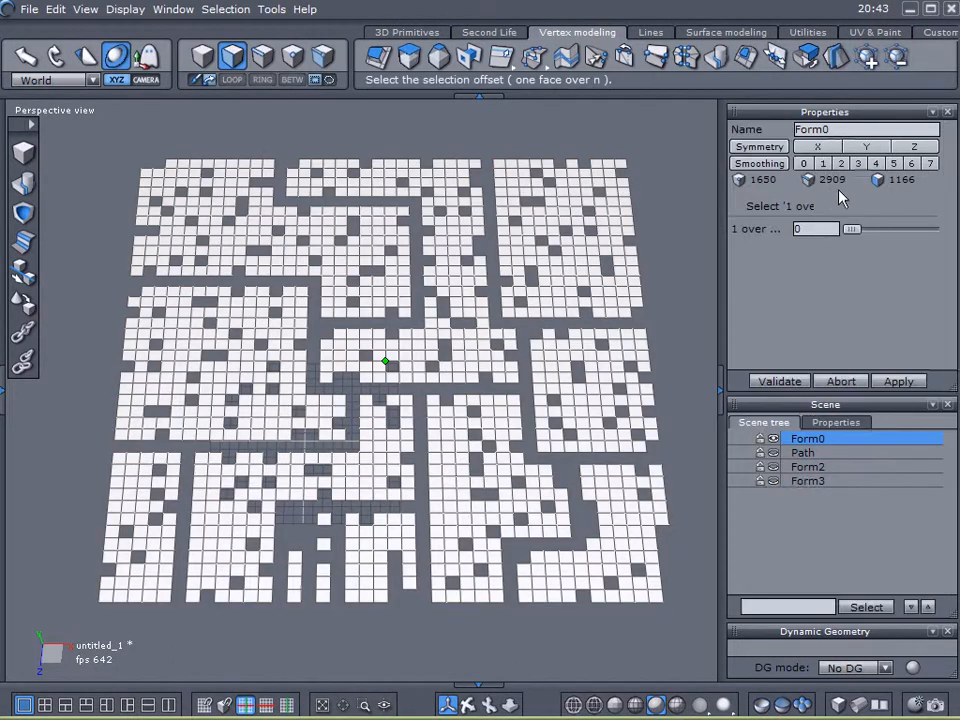
scroll(821, 229, up, 6)
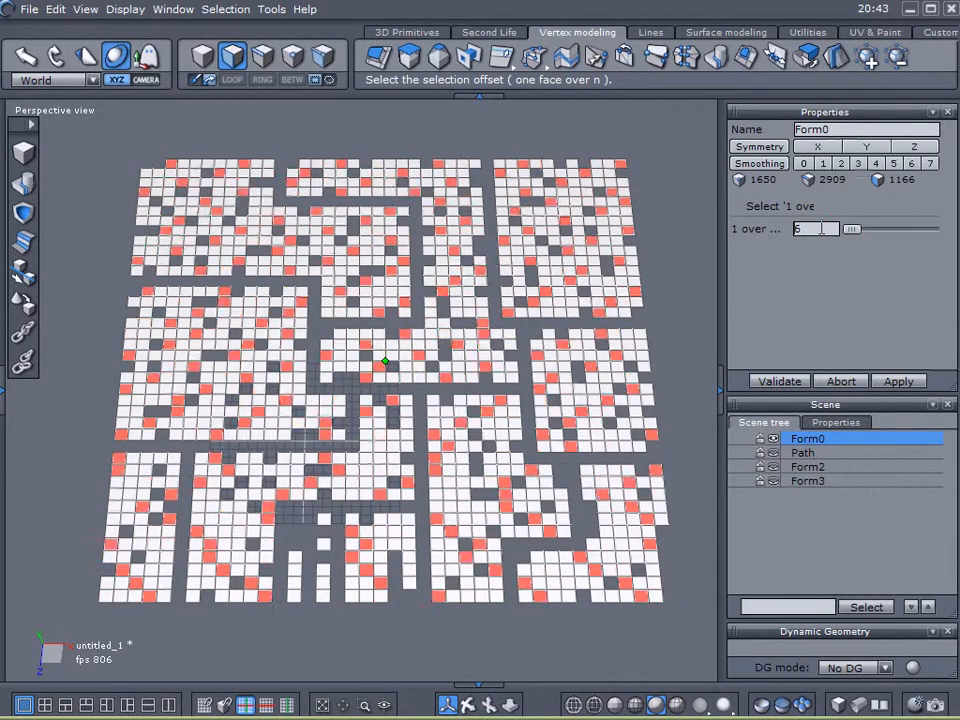
scroll(821, 228, up, 3)
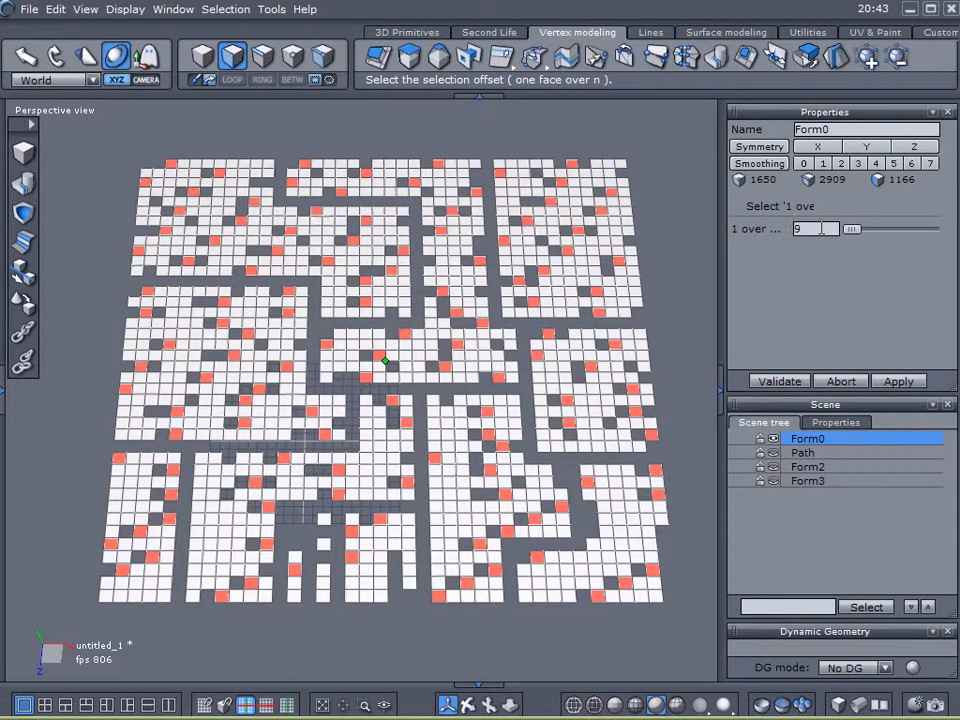
click(806, 58)
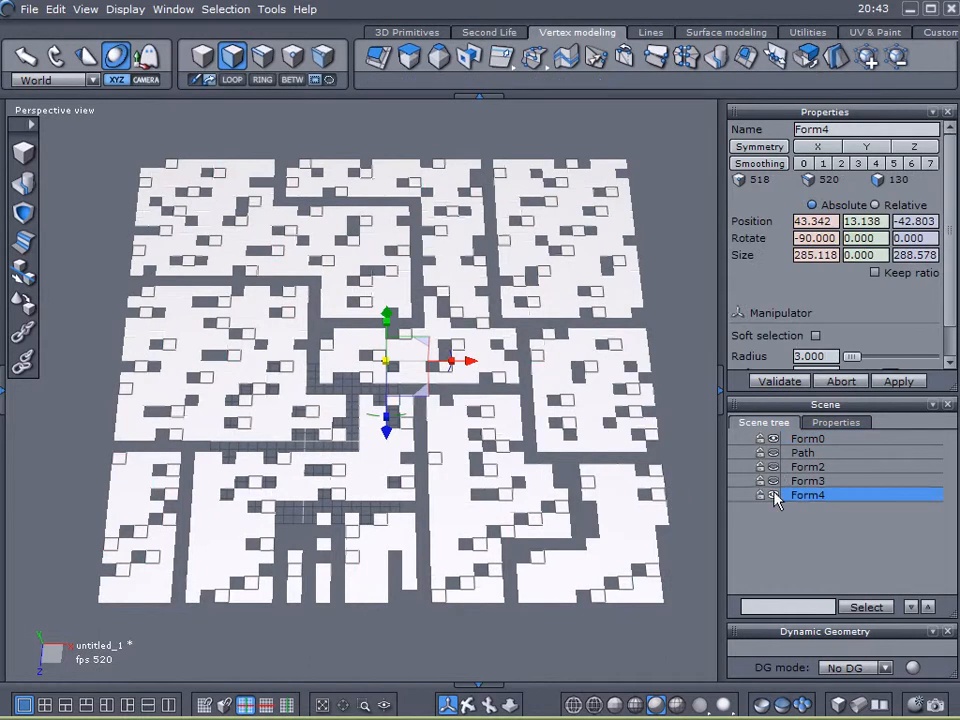
click(774, 496)
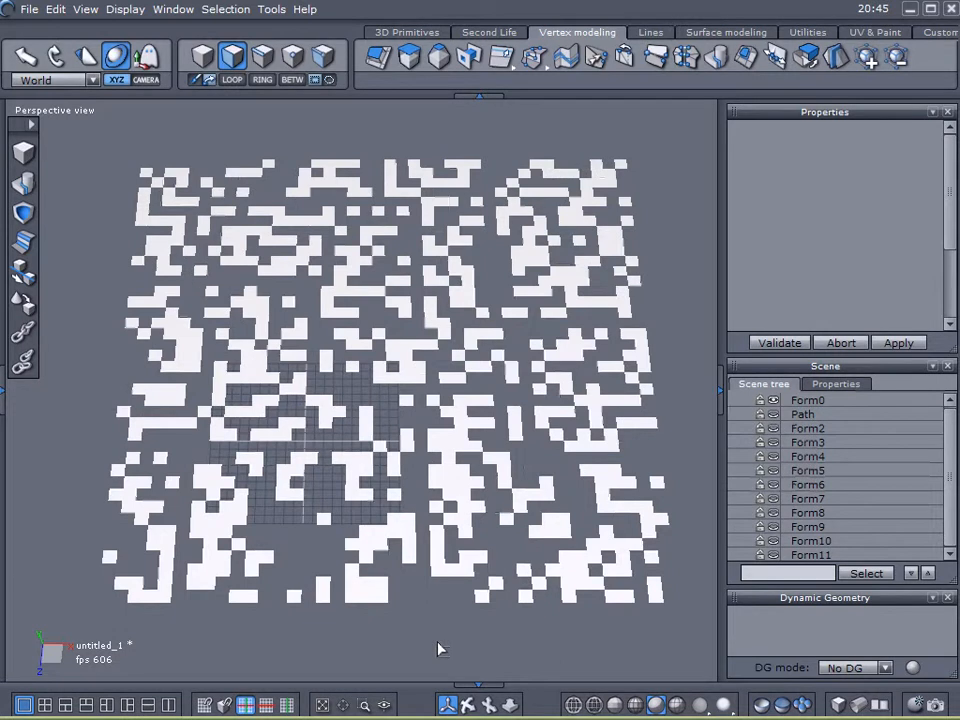
click(787, 401)
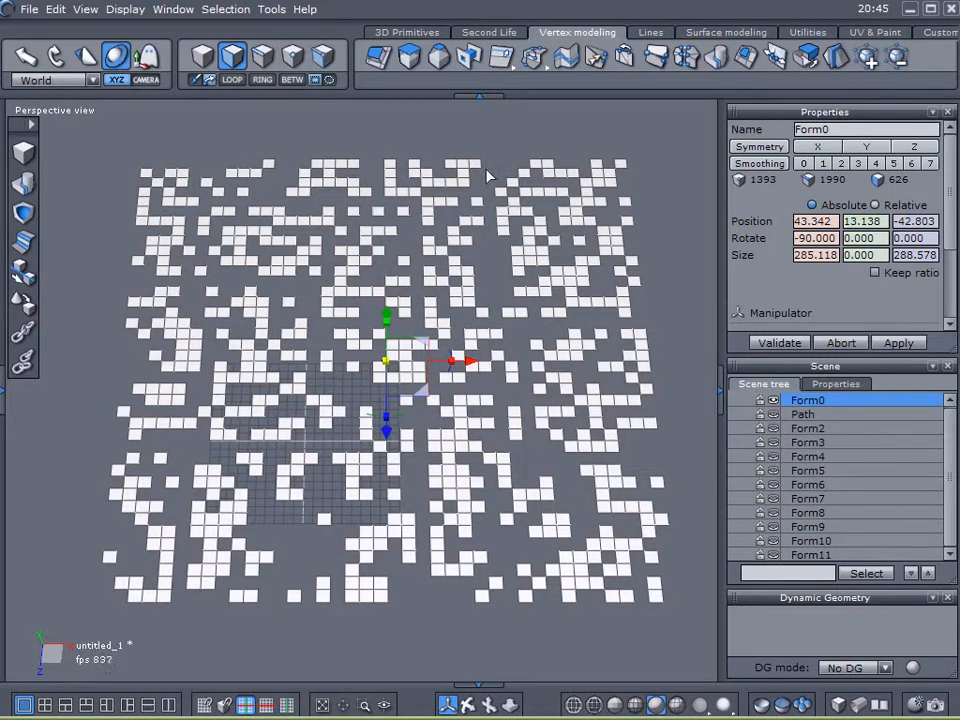
right_click(666, 199)
mouse_move(715, 312)
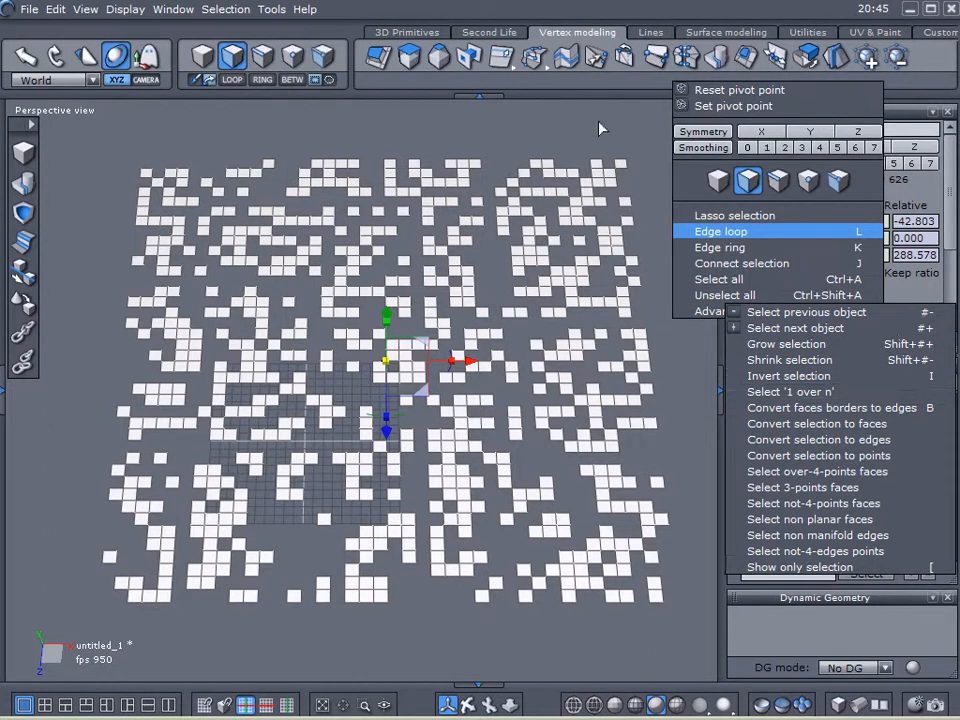
key(Escape)
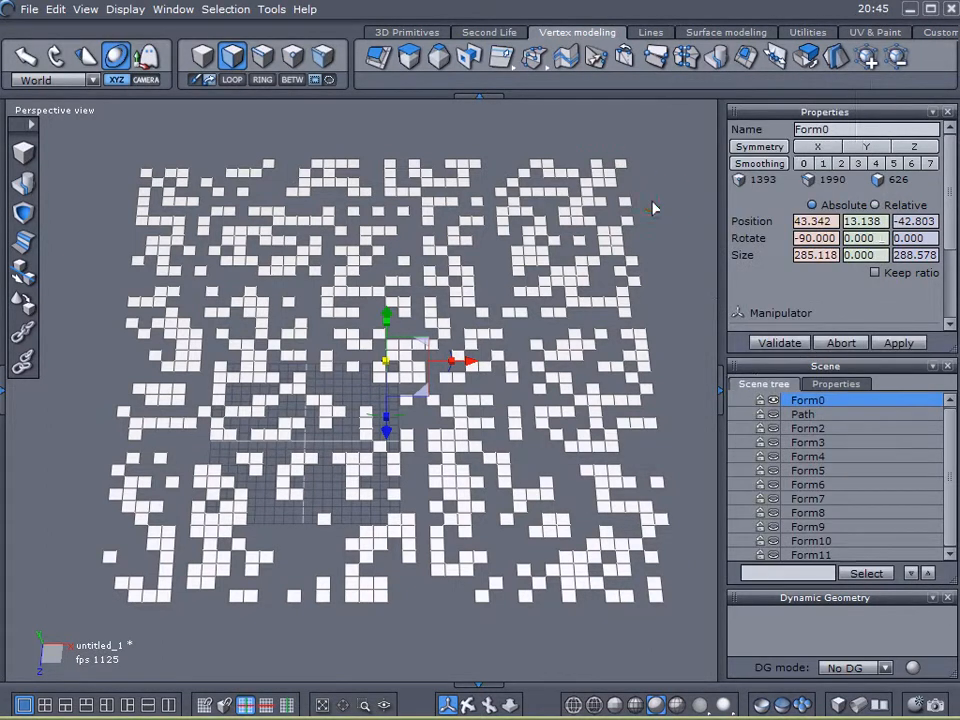
- Hide the grid and show the extracted objects Form2 through Form5
click(774, 403)
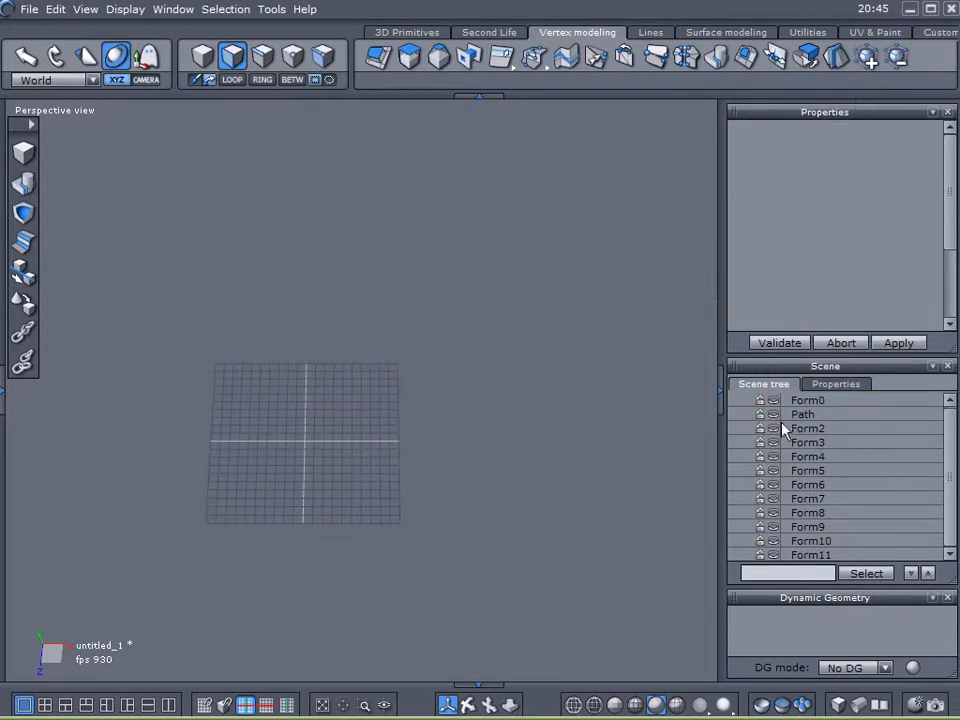
click(774, 428)
click(774, 442)
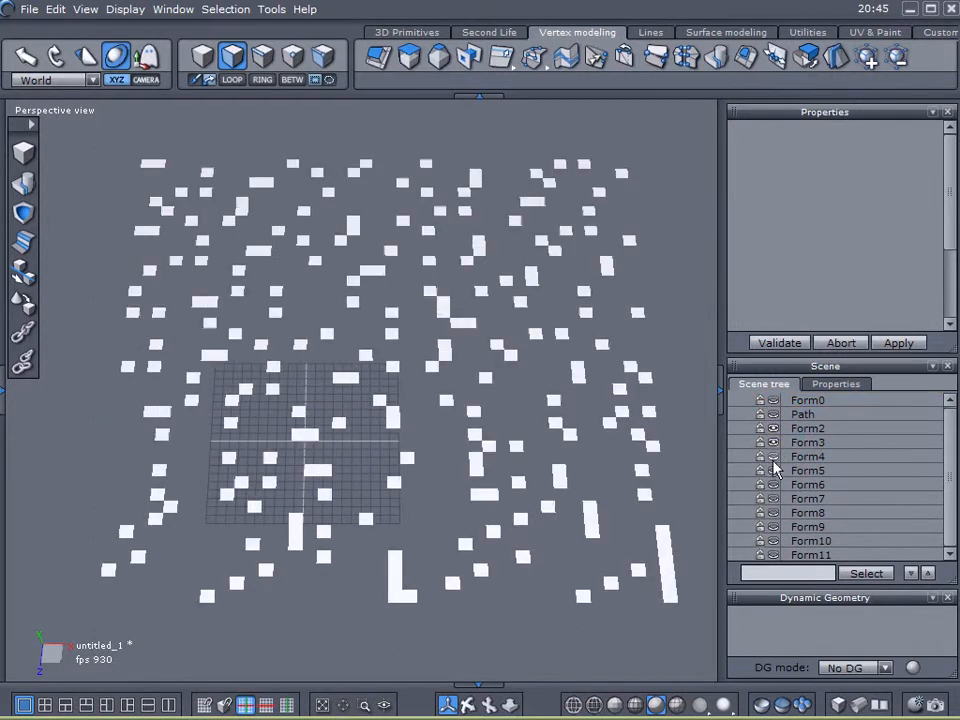
click(774, 457)
click(774, 470)
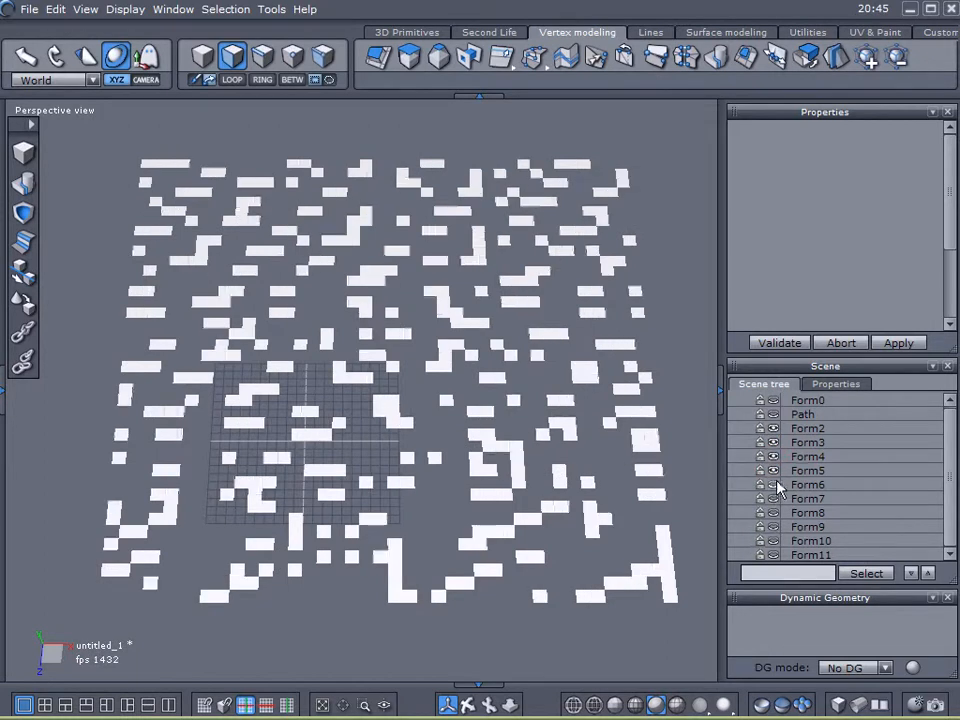
- Combine the objects Form2 through Form5 into a single object and hide it
click(798, 428)
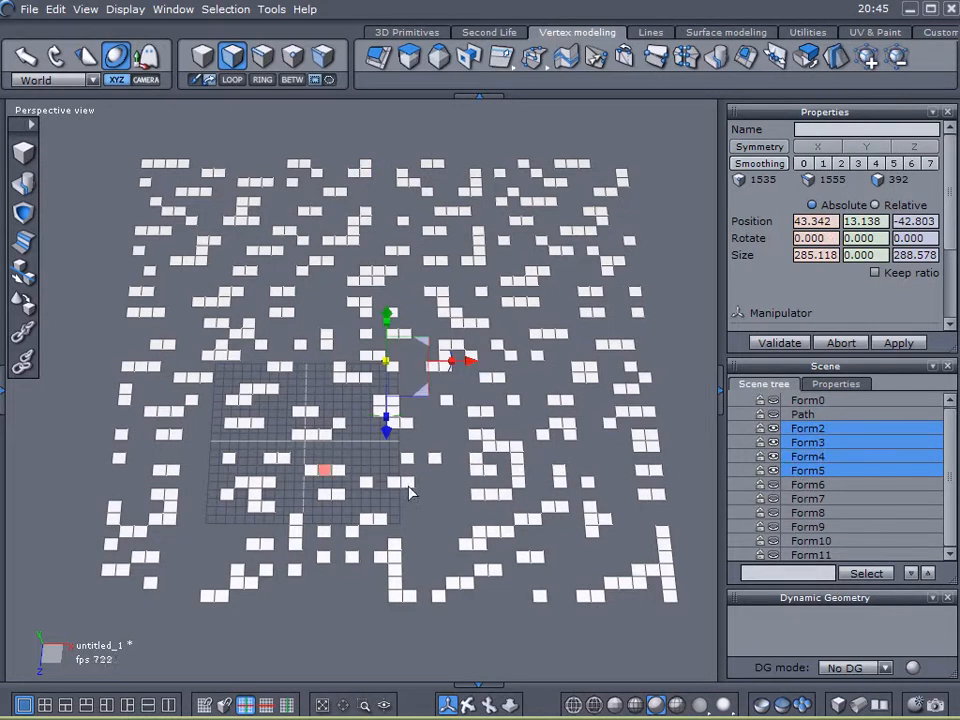
click(22, 188)
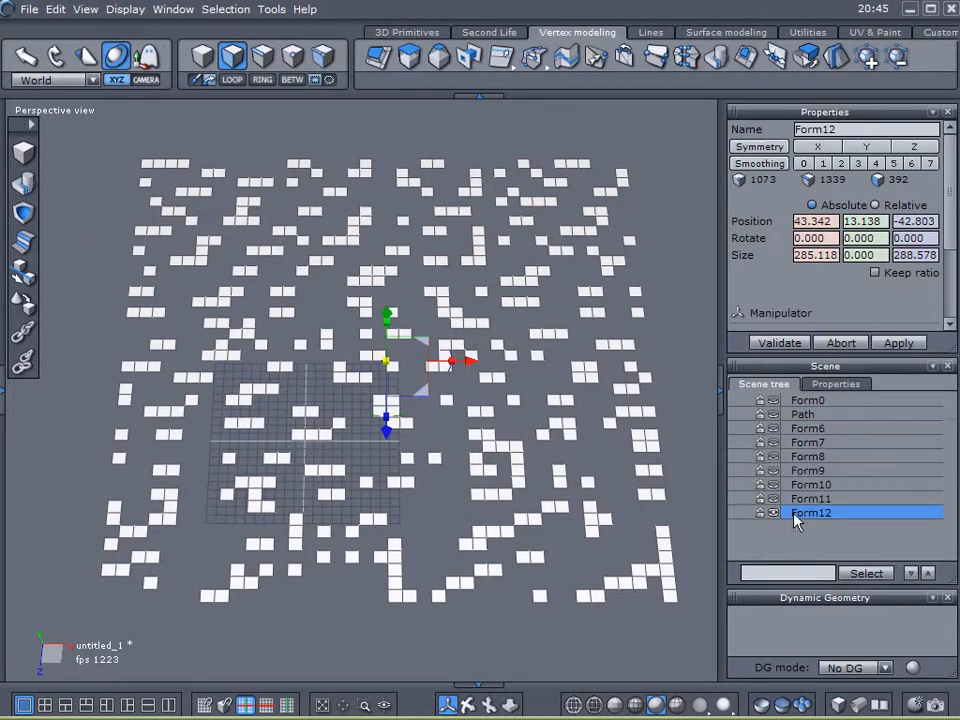
click(772, 515)
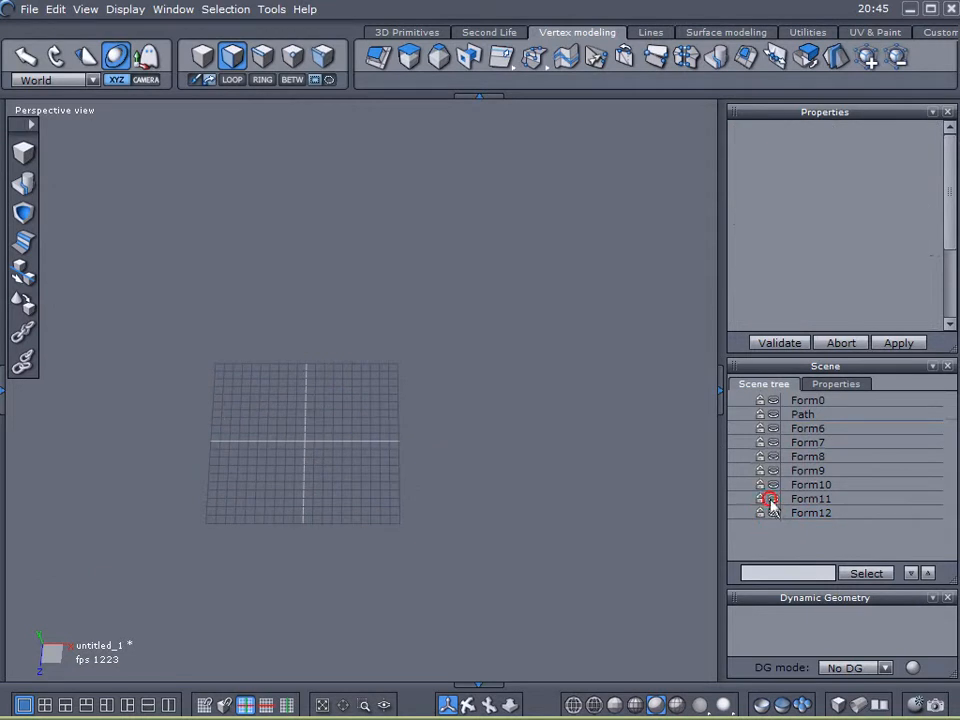
- Show Form9 through Form11, combine them into a single object and hide it
click(772, 500)
click(772, 485)
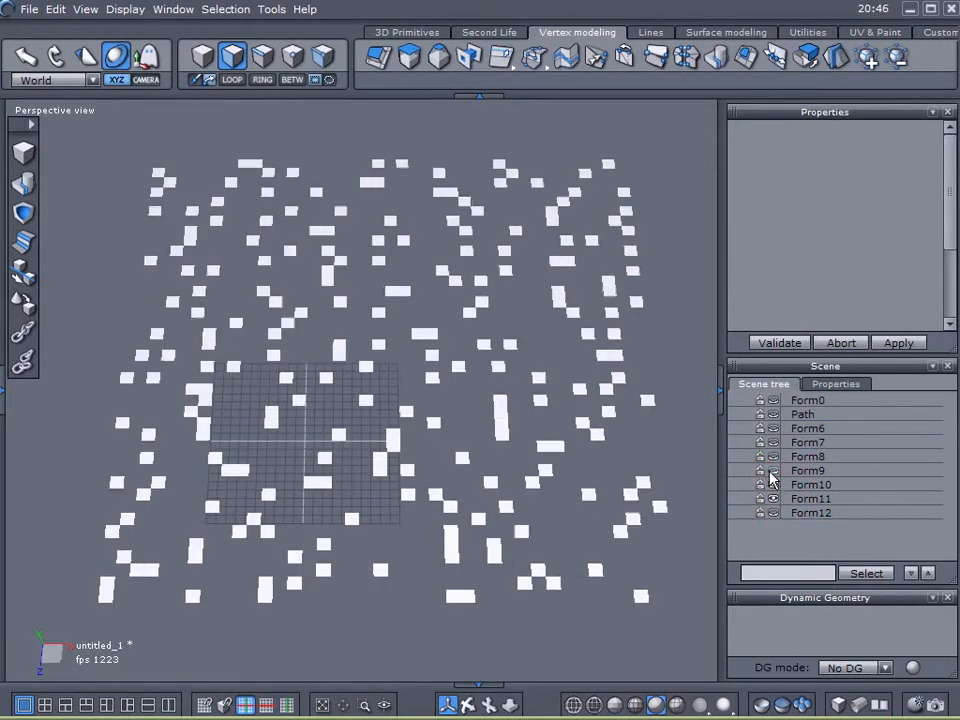
click(772, 471)
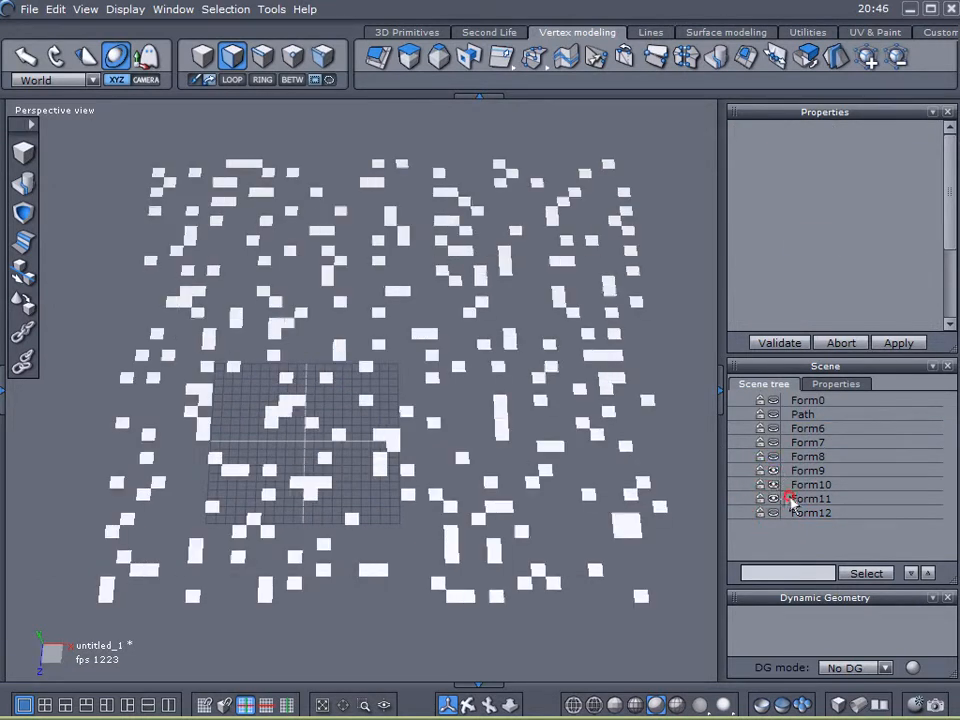
click(790, 499)
shift+click(785, 470)
click(27, 185)
click(773, 485)
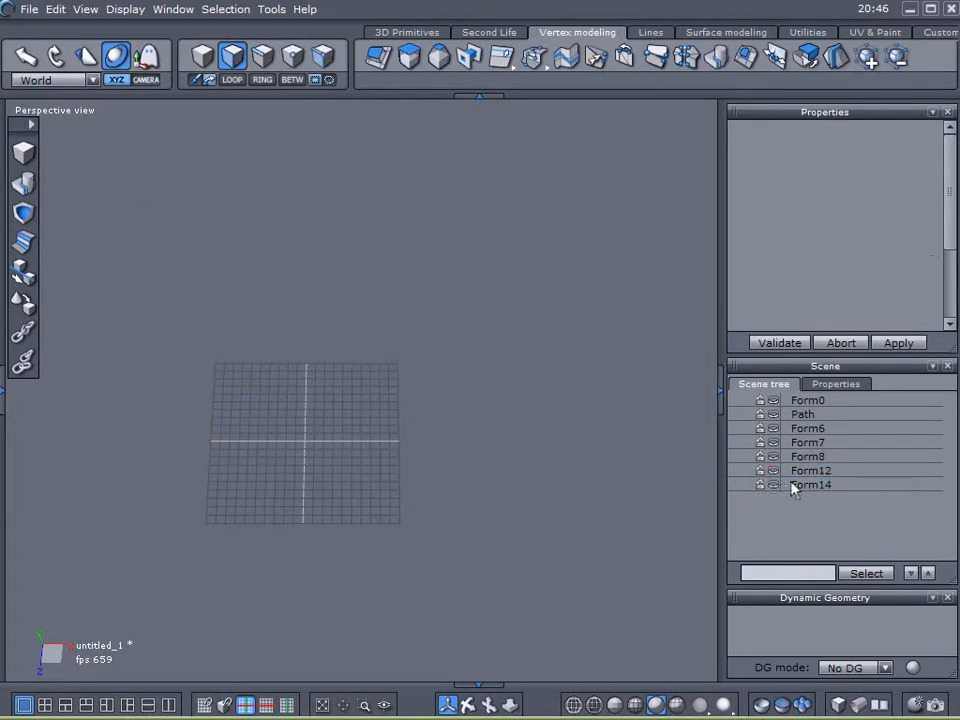
- Show Form6, Form7, Form8 and Form12 and combine them into a single object
click(773, 470)
click(773, 470)
click(774, 457)
click(773, 442)
click(773, 428)
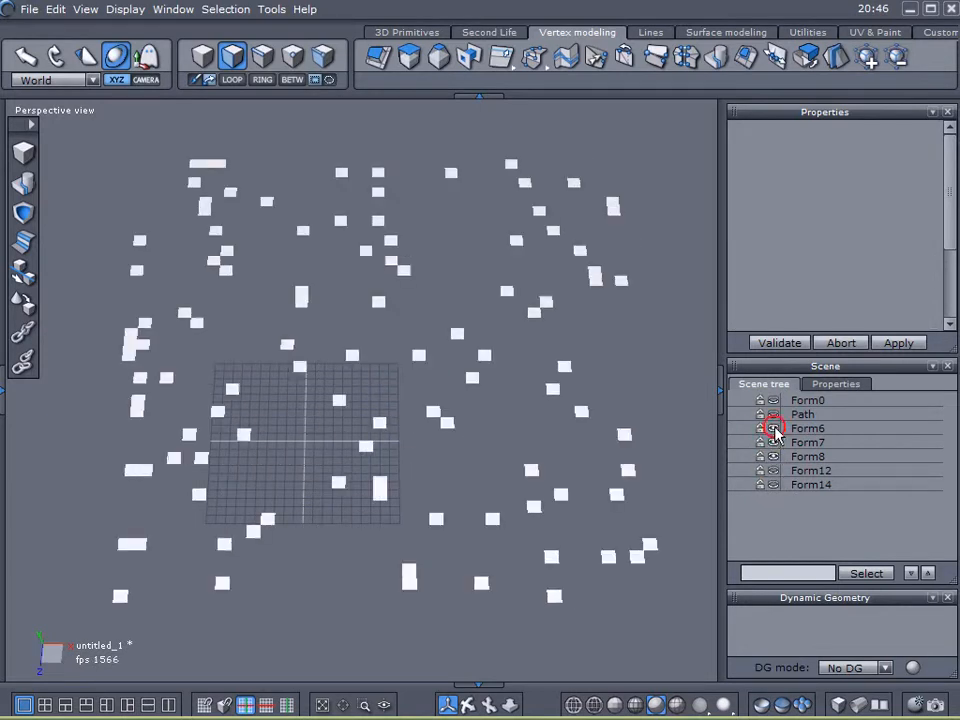
click(788, 430)
shift+click(788, 457)
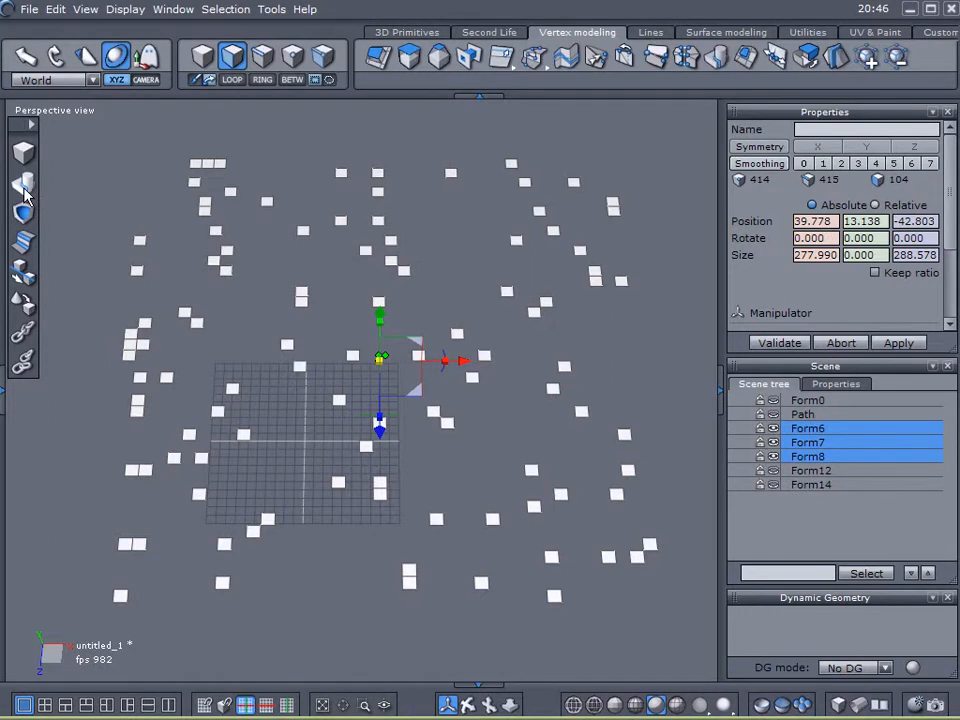
click(773, 471)
shift+click(786, 471)
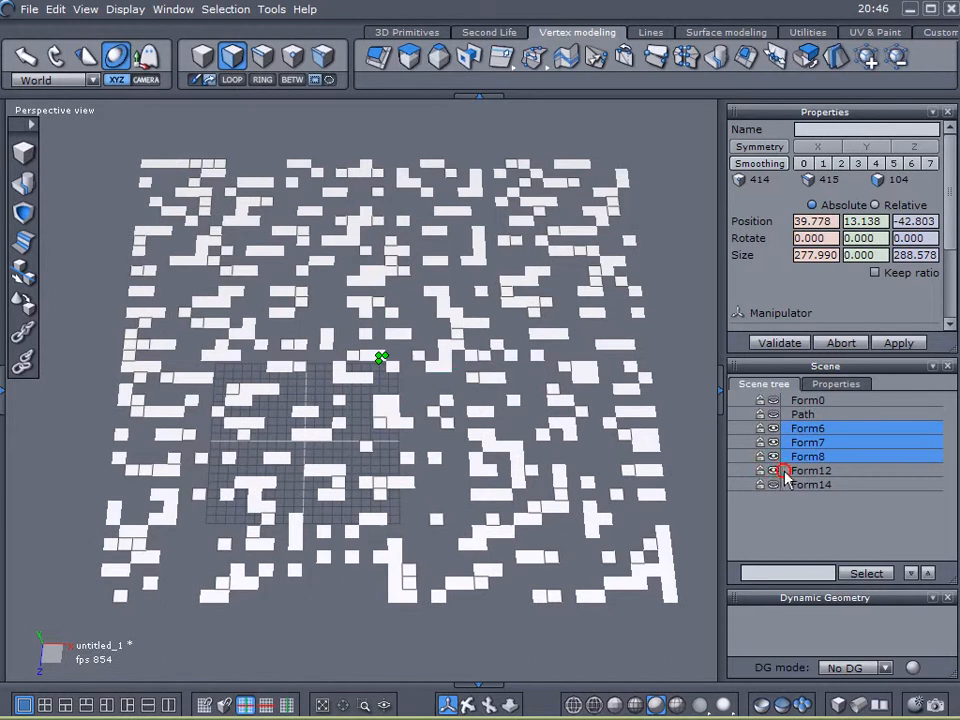
click(24, 186)
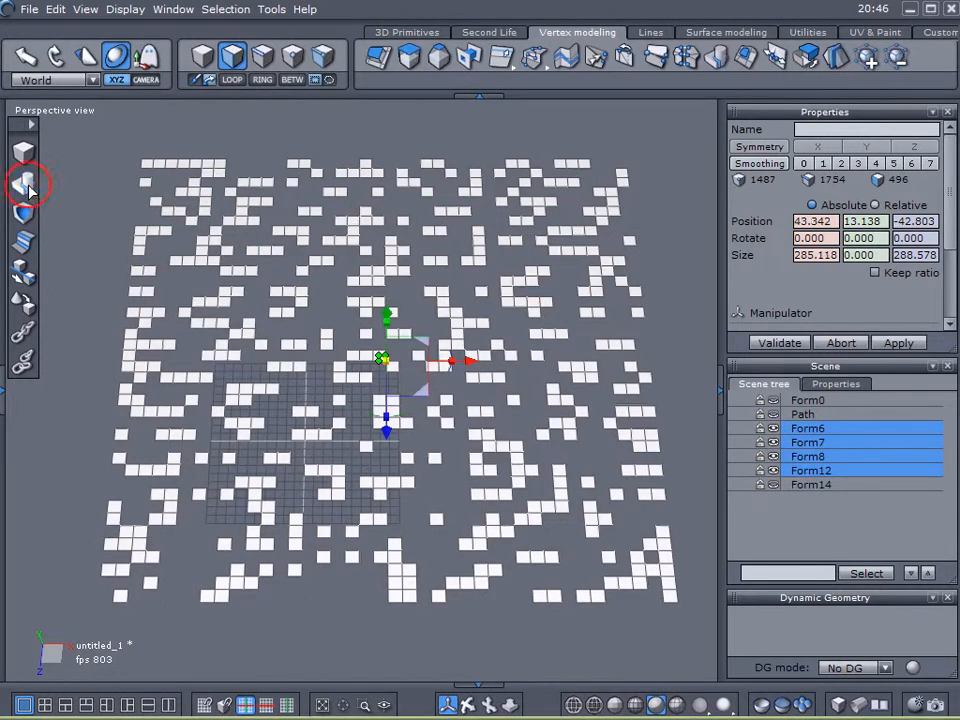
- Toggle the visibility of Form14 and Form0 to compare them with the combined object
click(773, 429)
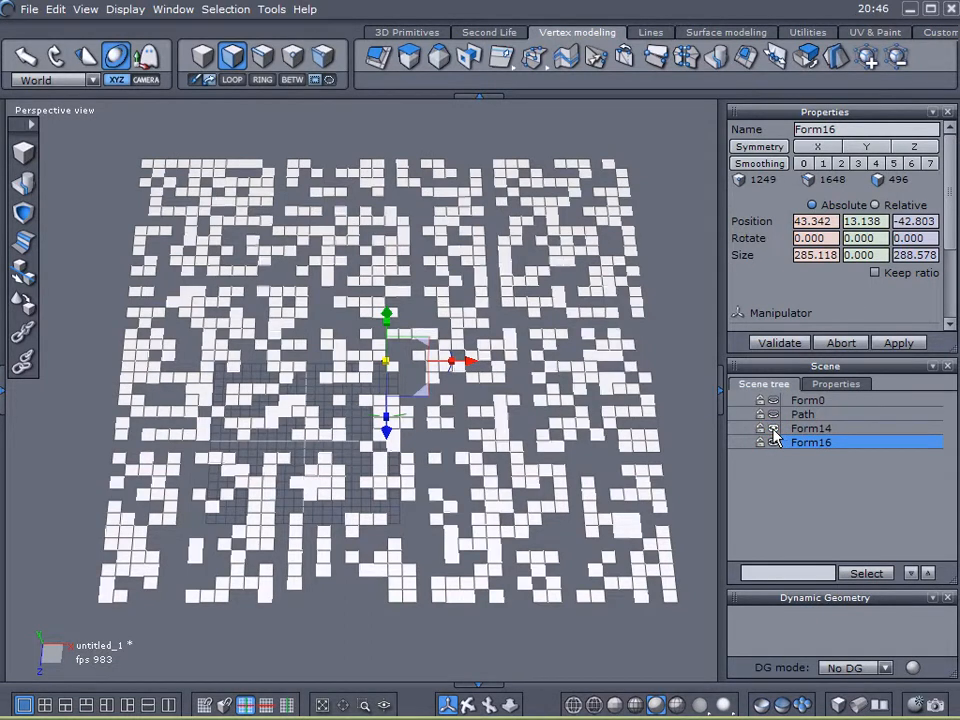
click(773, 401)
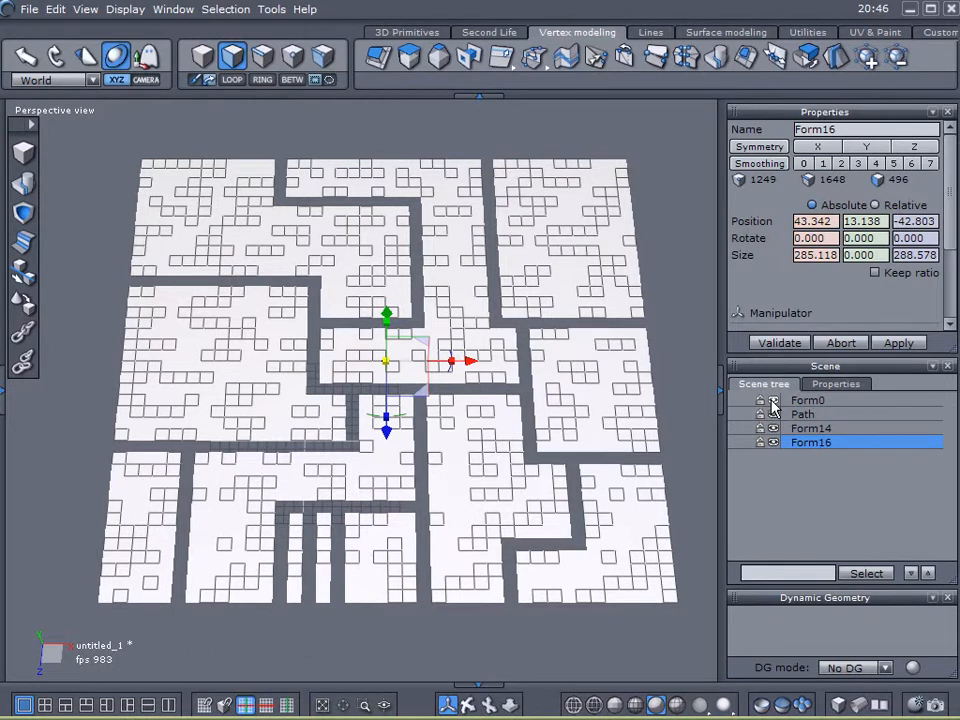
click(773, 401)
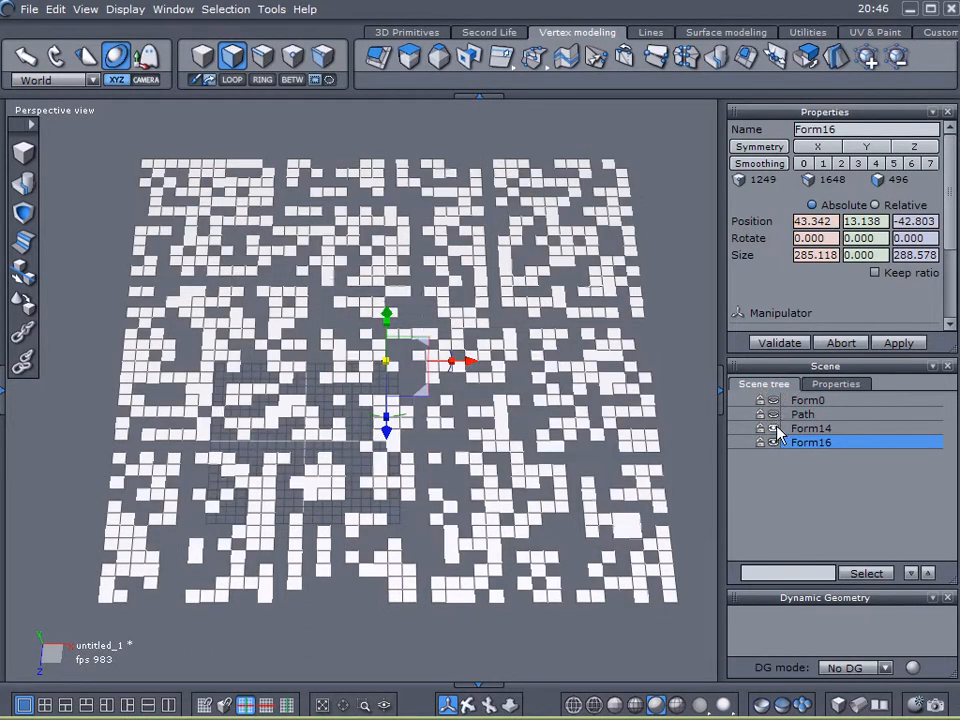
click(773, 429)
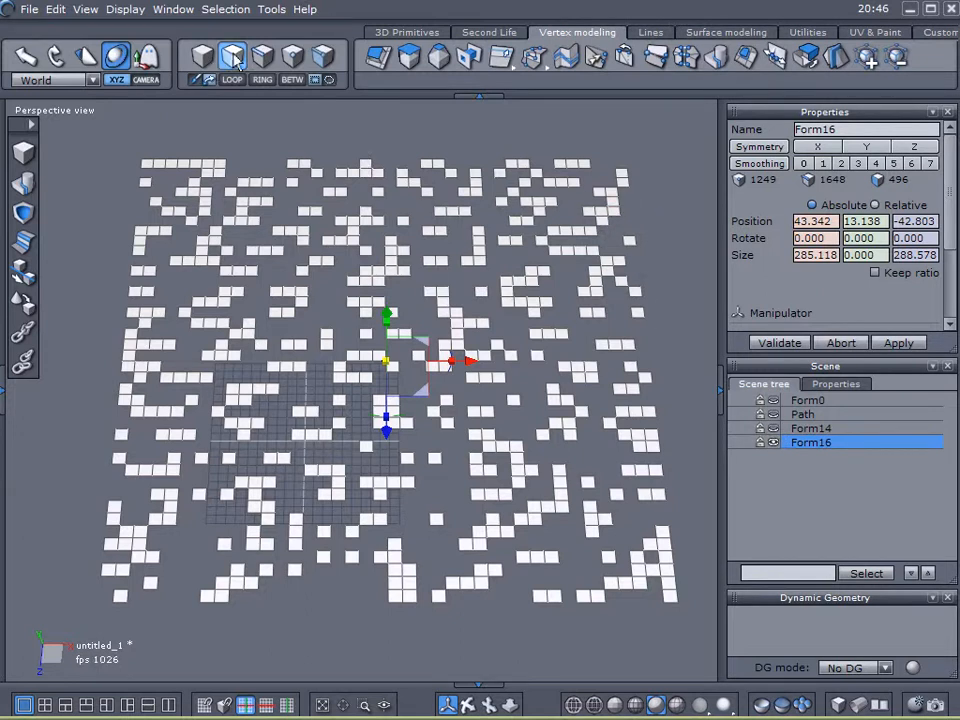
- Select all faces of Form16 and sweep them upward about 0.5 units as a first extruded section
key(ctrl+a)
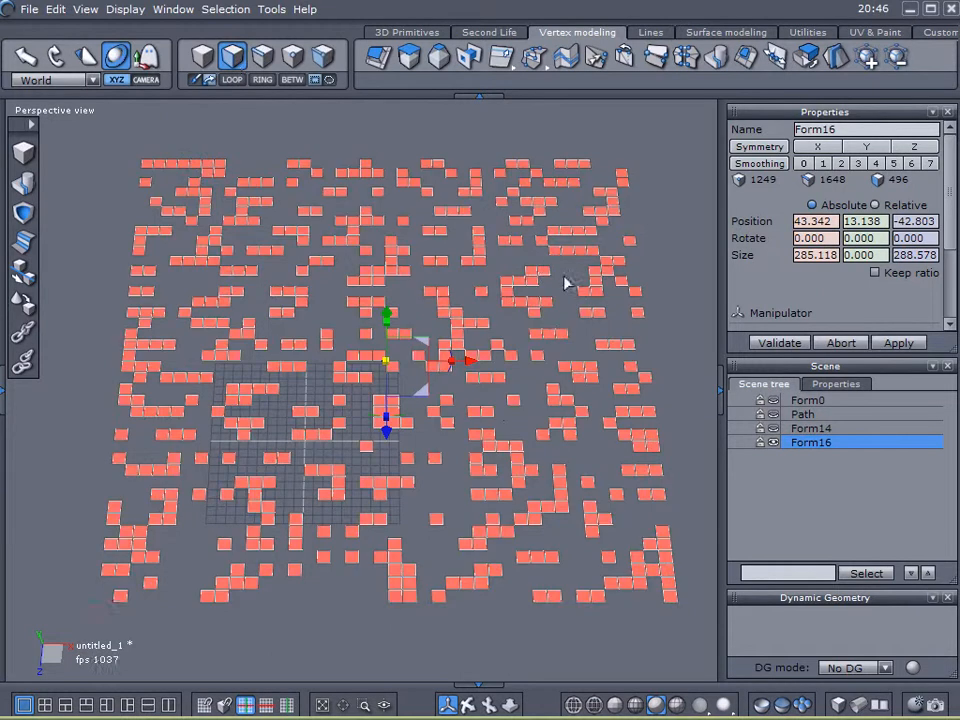
right_drag(339, 507, 340, 466)
scroll(330, 405, up, 5)
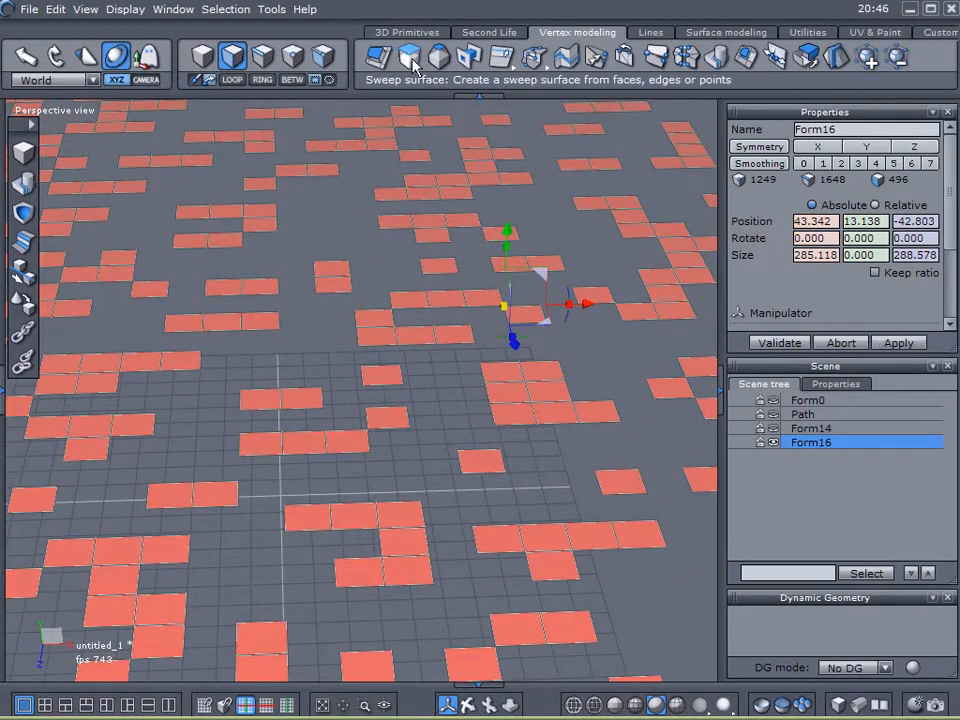
right_drag(469, 156, 466, 237)
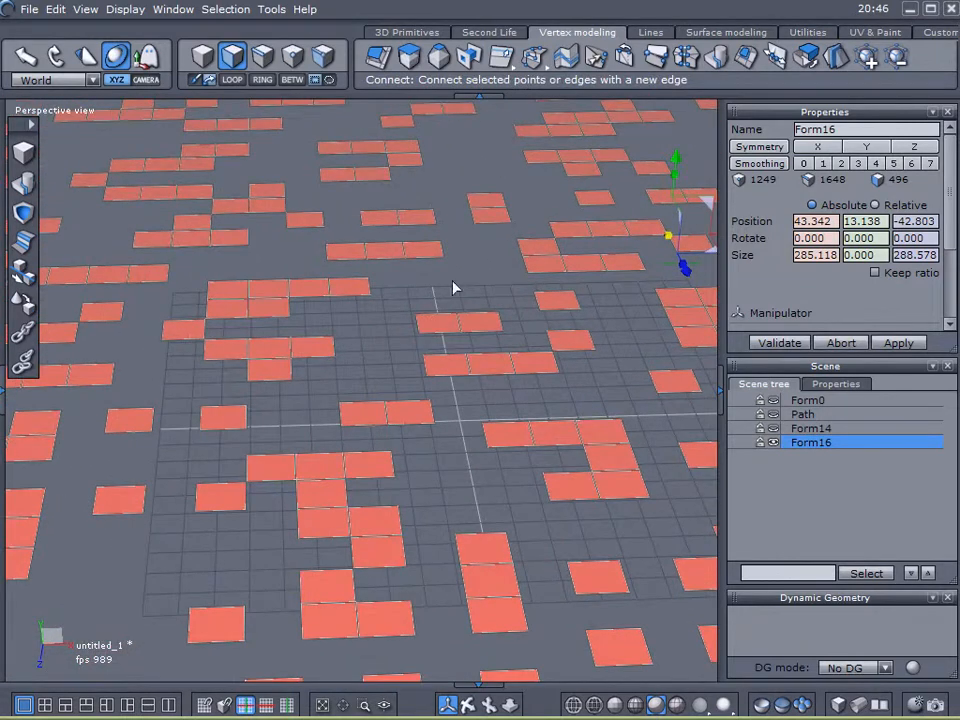
right_drag(420, 369, 422, 342)
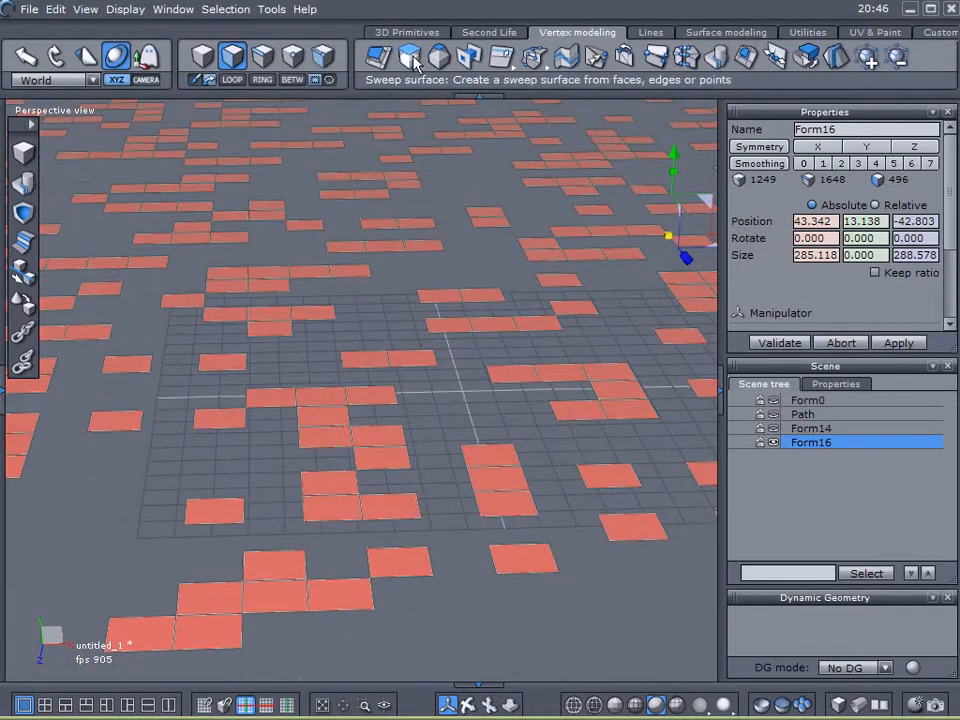
click(378, 56)
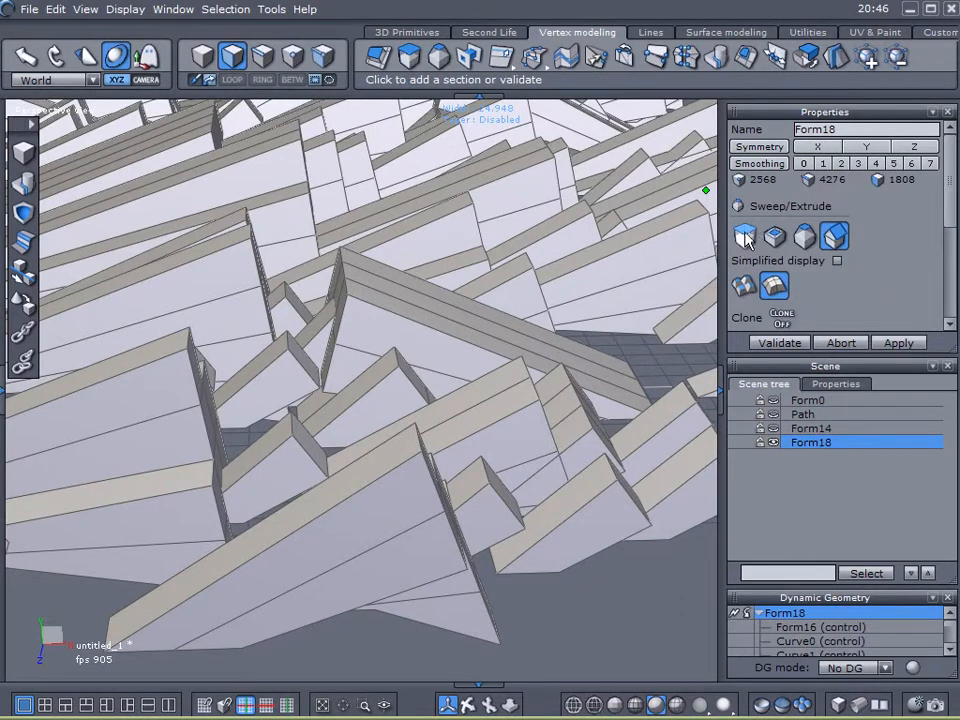
click(745, 237)
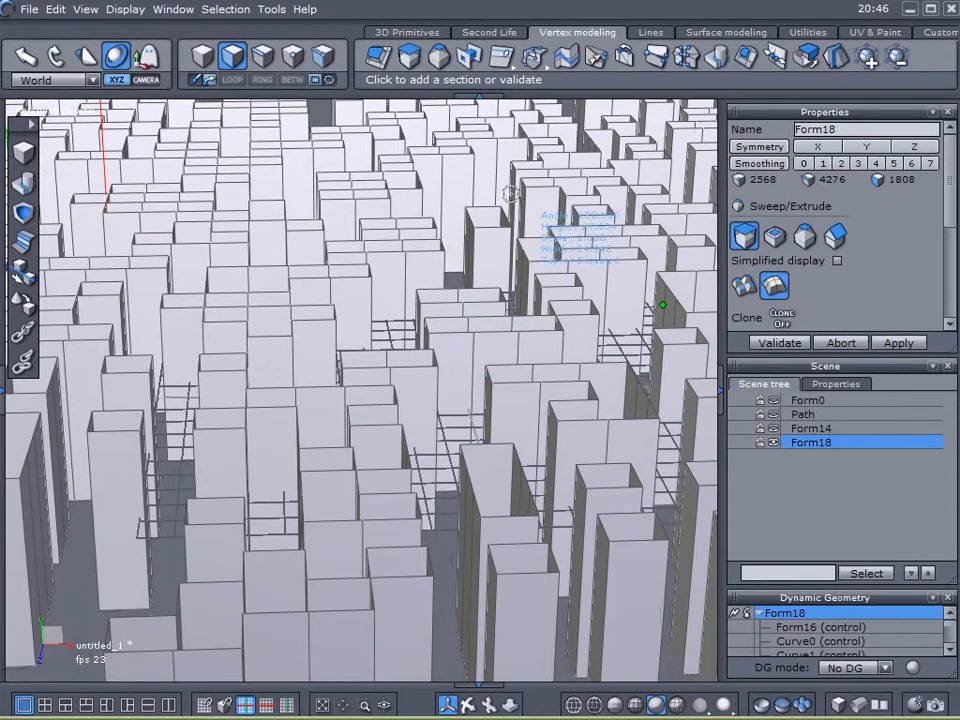
right_drag(515, 223, 519, 280)
scroll(516, 299, up, 3)
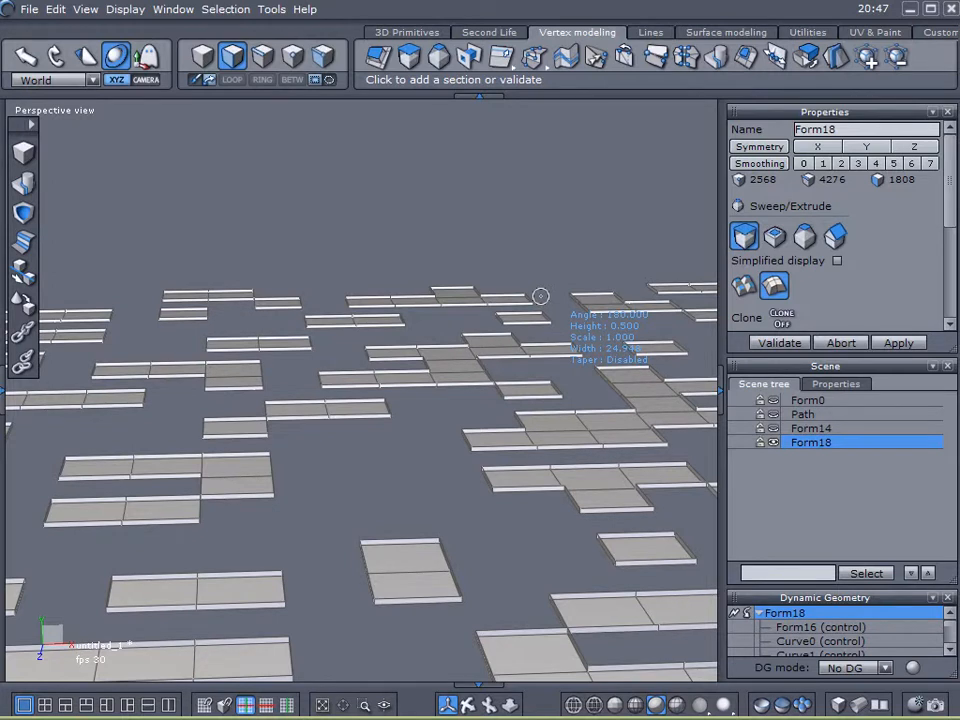
click(540, 296)
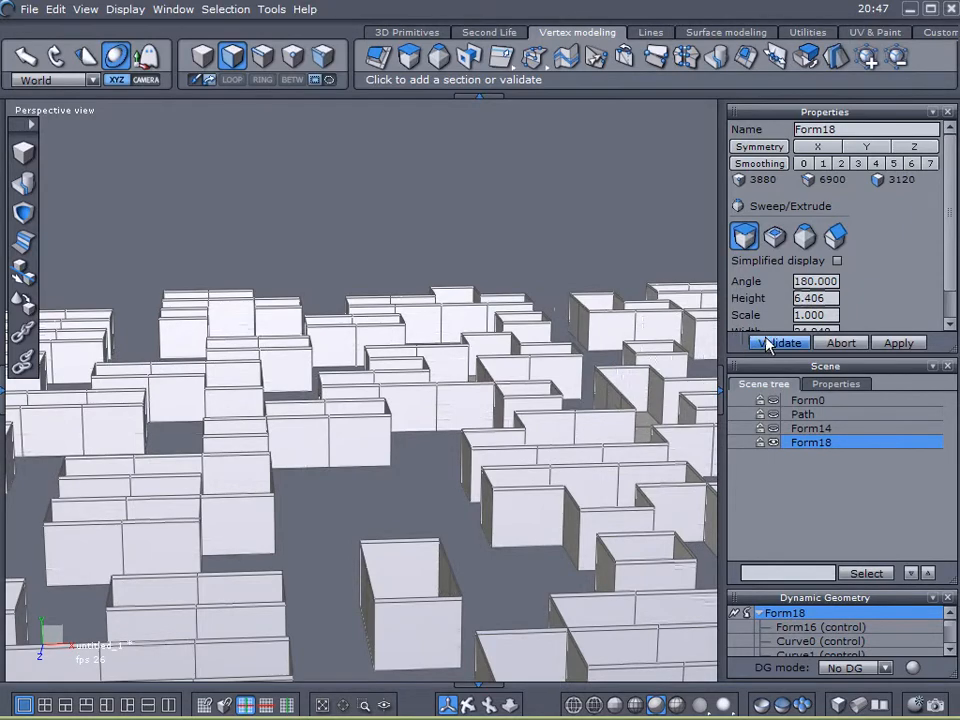
- Add an inset section scaled about 0.73 to the sweep and validate it
key(ctrl)
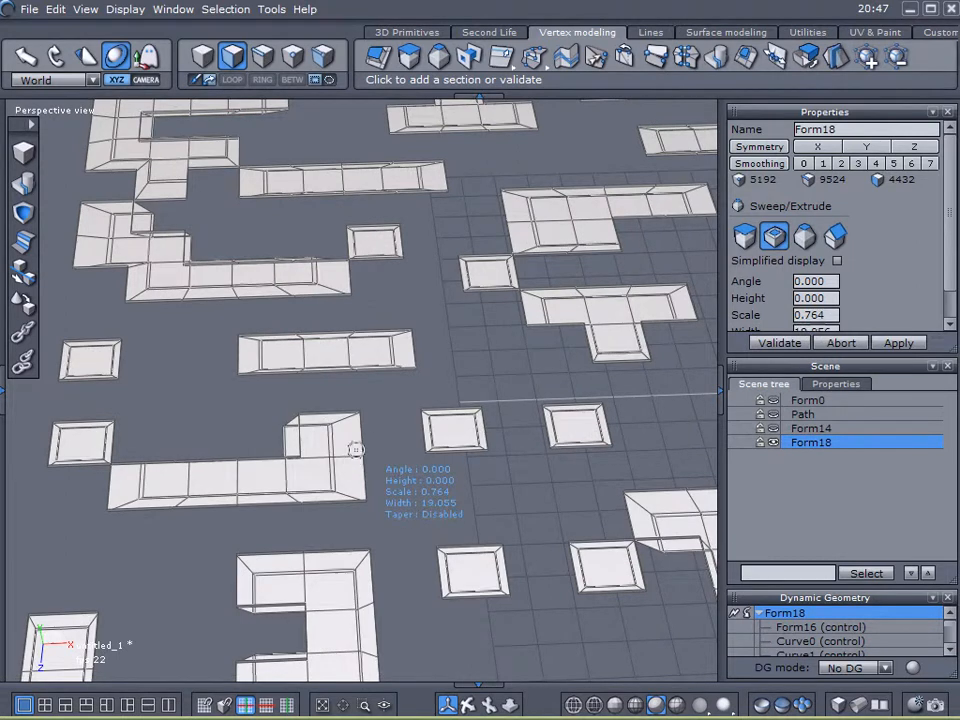
key(ctrl)
key(ctrl)
key(ctrl)
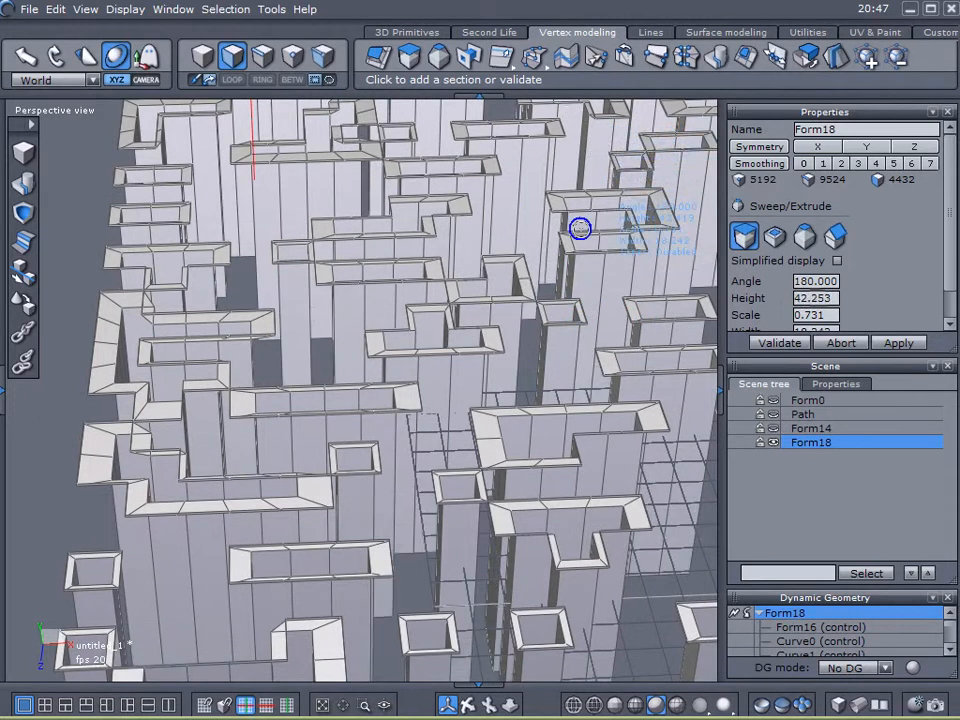
middle_drag(579, 227, 555, 272)
scroll(555, 272, up, 4)
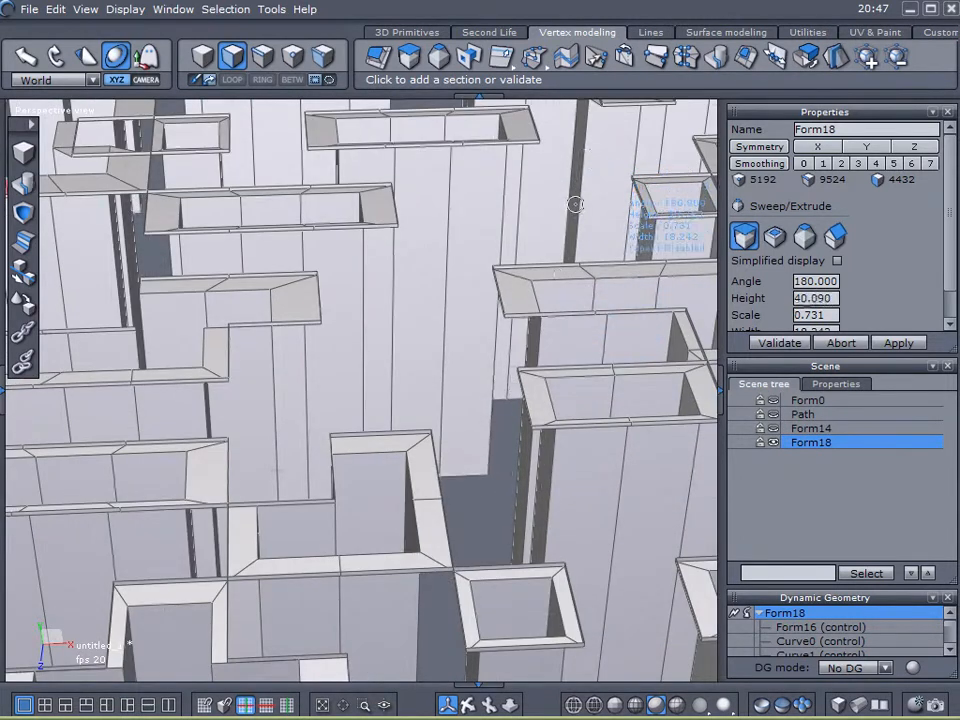
scroll(551, 219, down, 6)
middle_drag(536, 328, 506, 358)
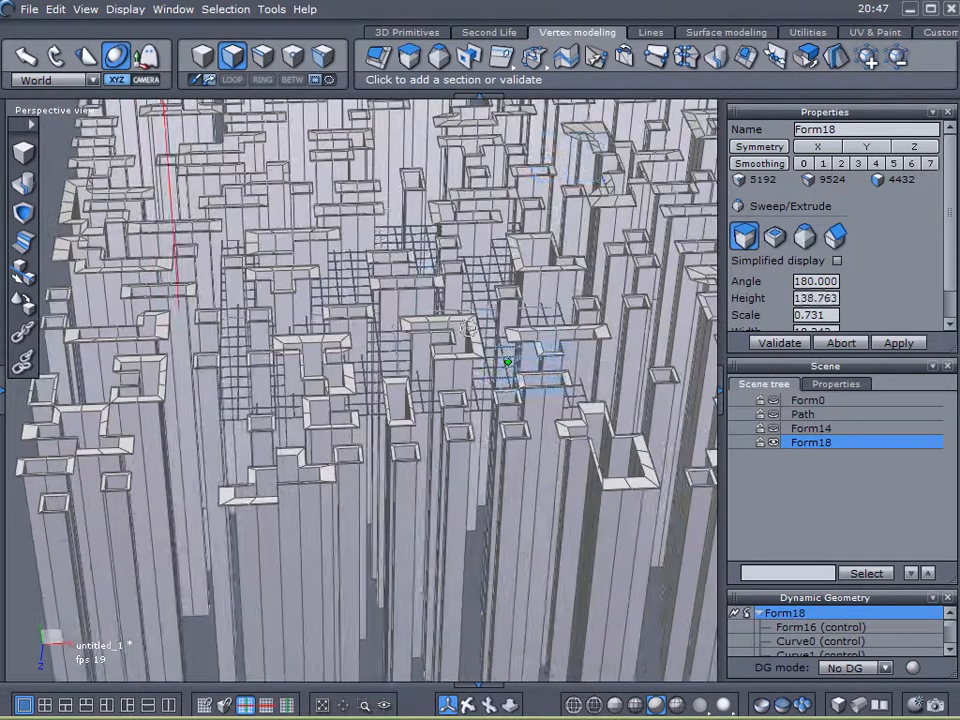
middle_drag(512, 240, 513, 427)
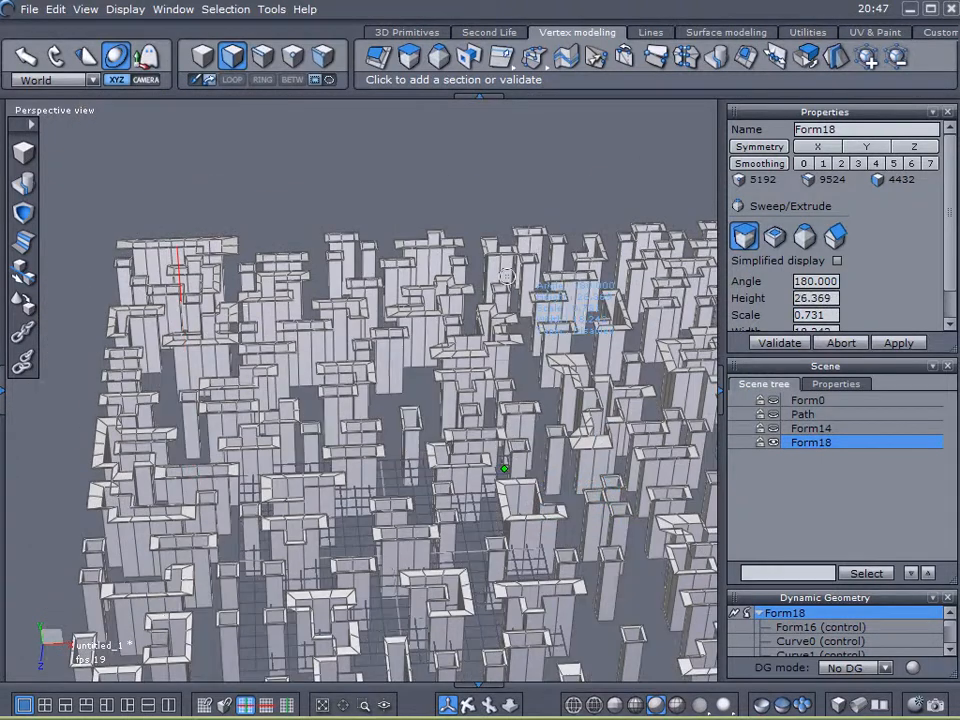
scroll(499, 236, up, 2)
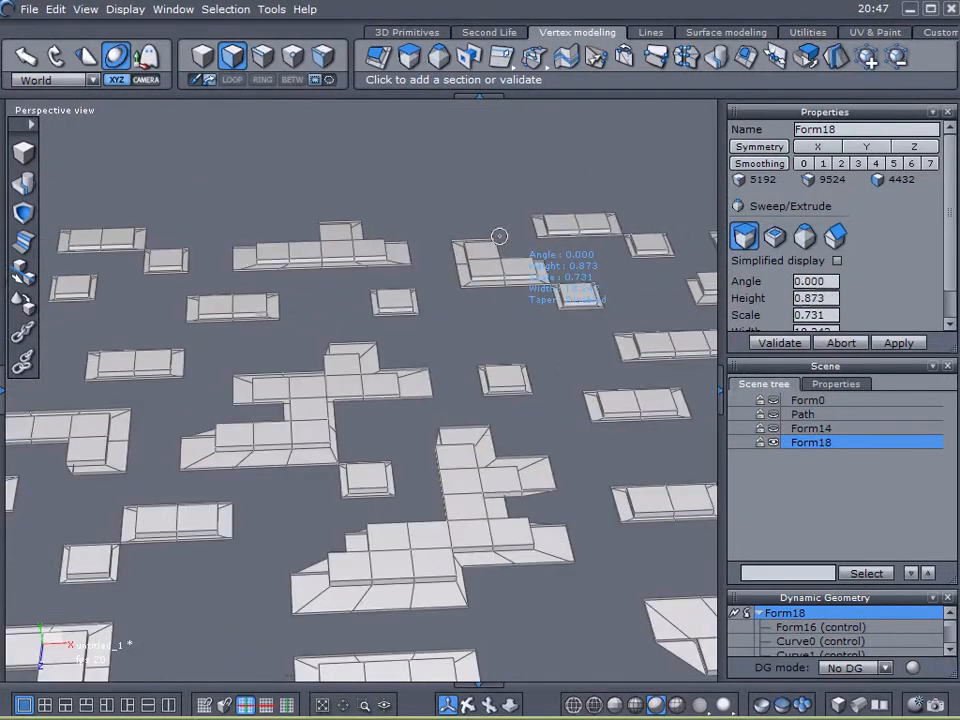
scroll(500, 242, up, 2)
scroll(500, 242, up, 2)
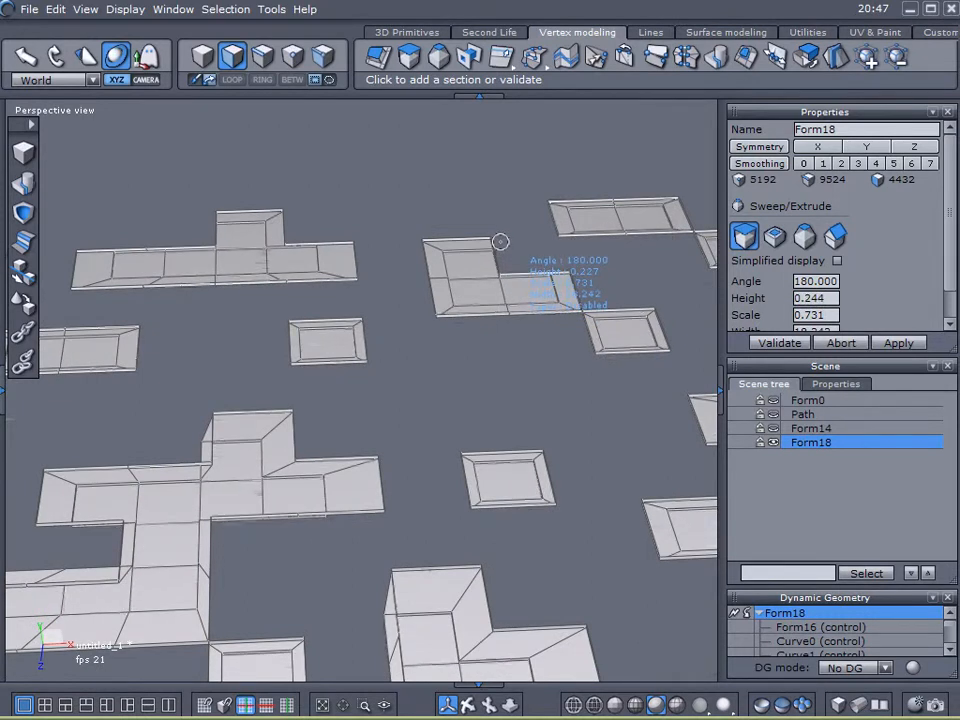
click(500, 243)
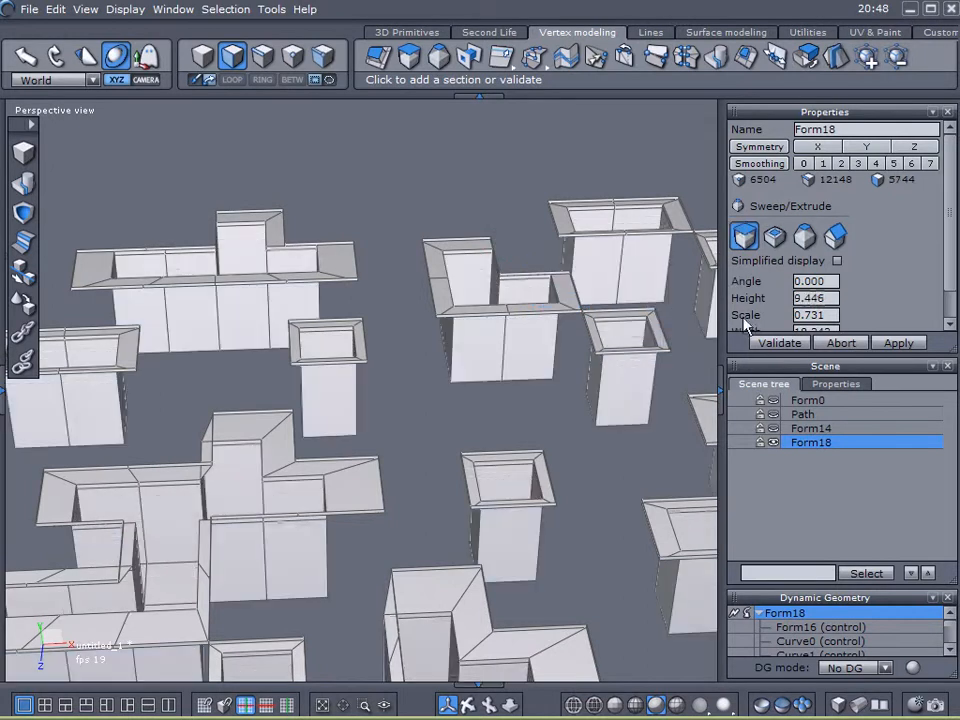
click(766, 343)
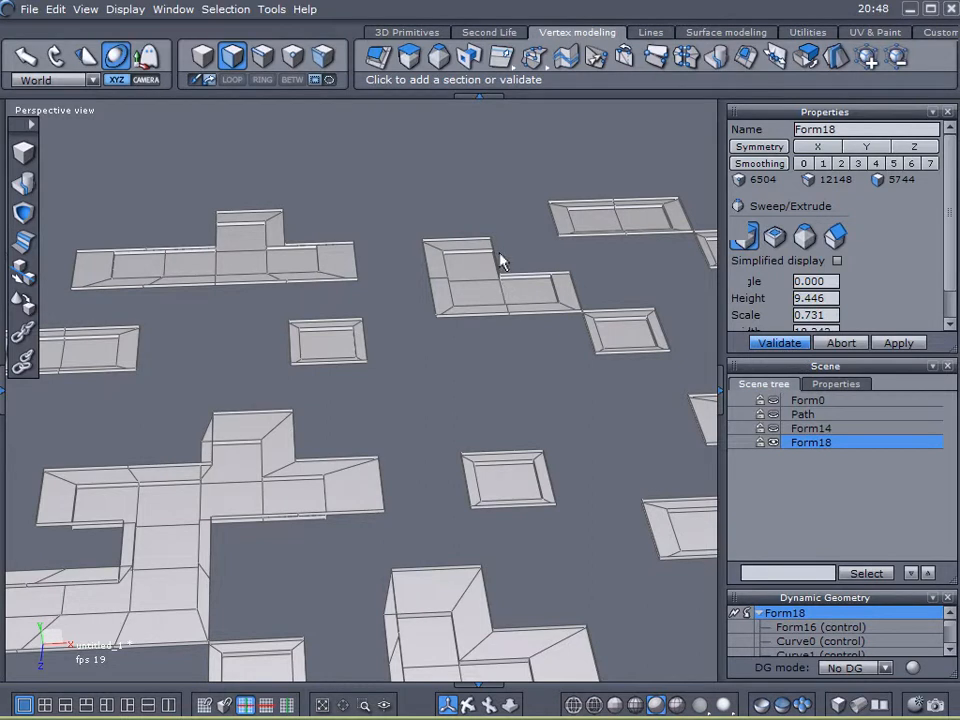
- Orbit around the swept panel to inspect the extruded, inset blocks
scroll(508, 367, down, 8)
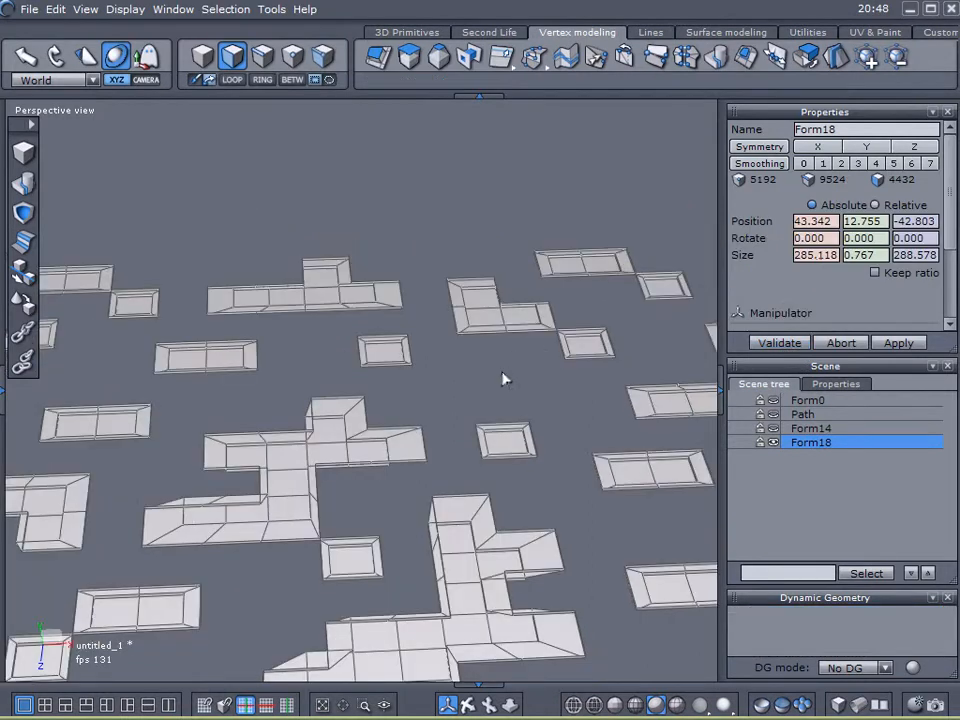
right_drag(556, 463, 536, 463)
middle_drag(536, 463, 416, 377)
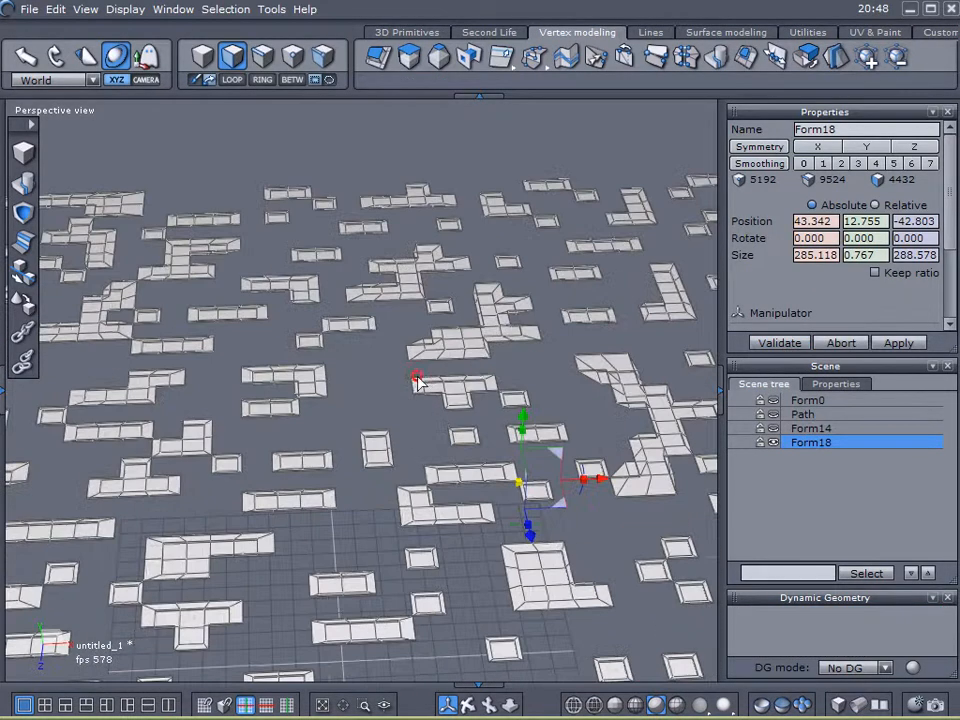
right_drag(416, 377, 416, 384)
middle_drag(416, 384, 341, 264)
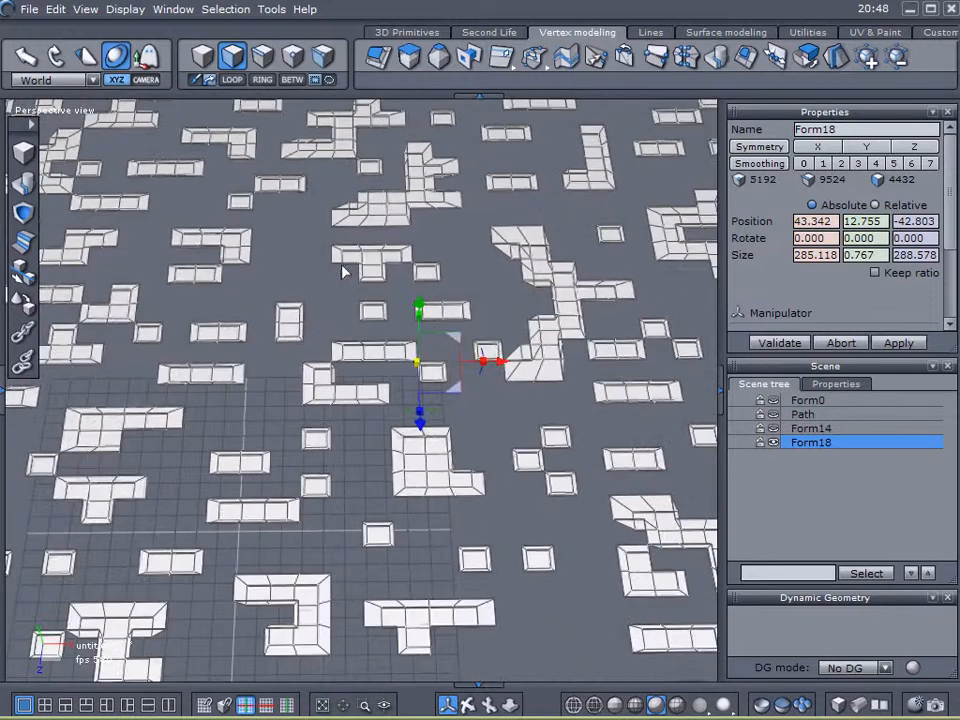
- Hide Form18, show Form14 and select Form14
click(773, 442)
click(773, 428)
click(790, 428)
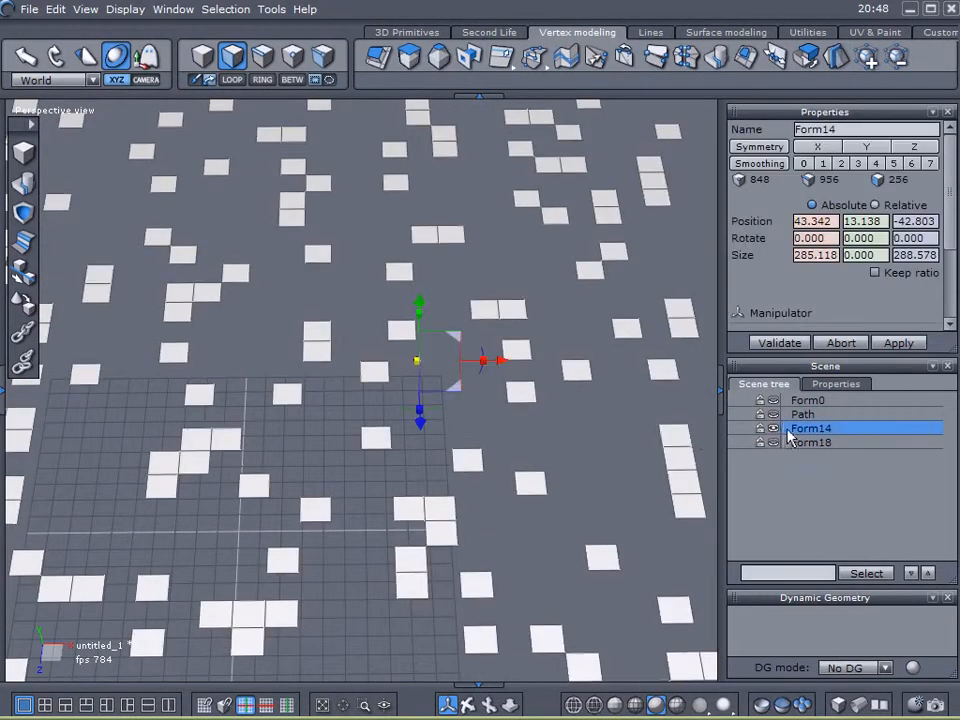
- Select all faces of Form14 and start a sweep surface from them, adding a first section
right_drag(586, 436, 581, 420)
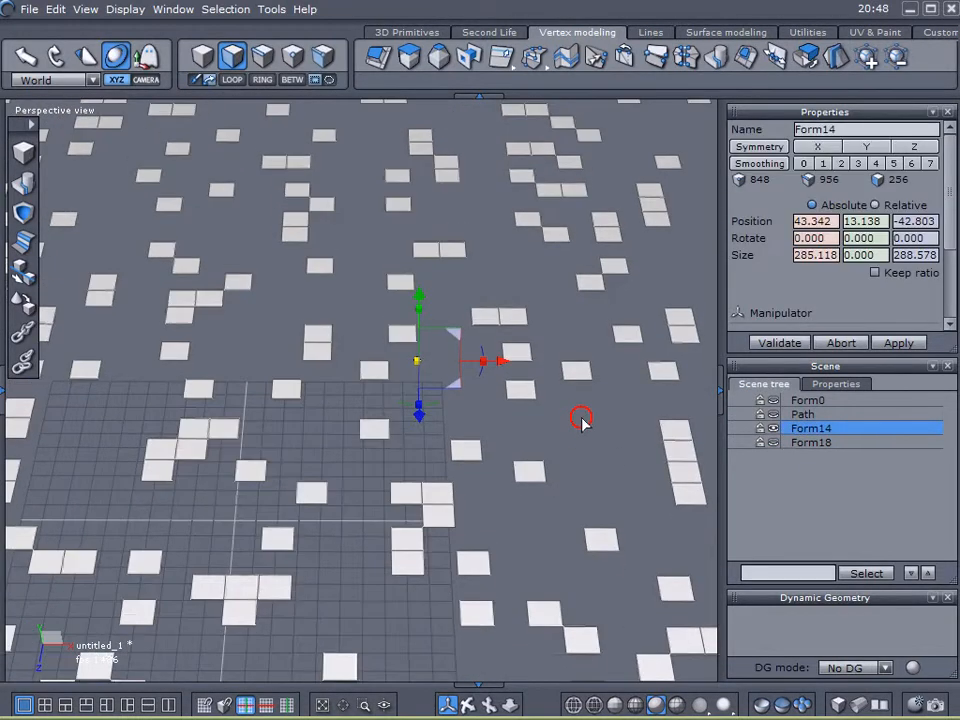
click(238, 58)
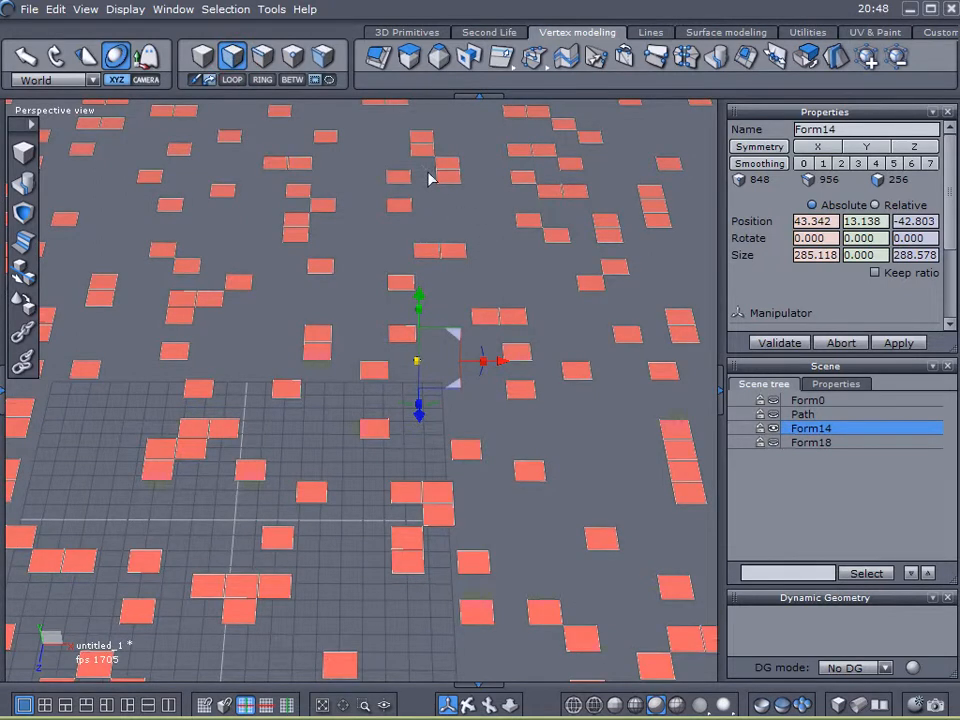
click(409, 57)
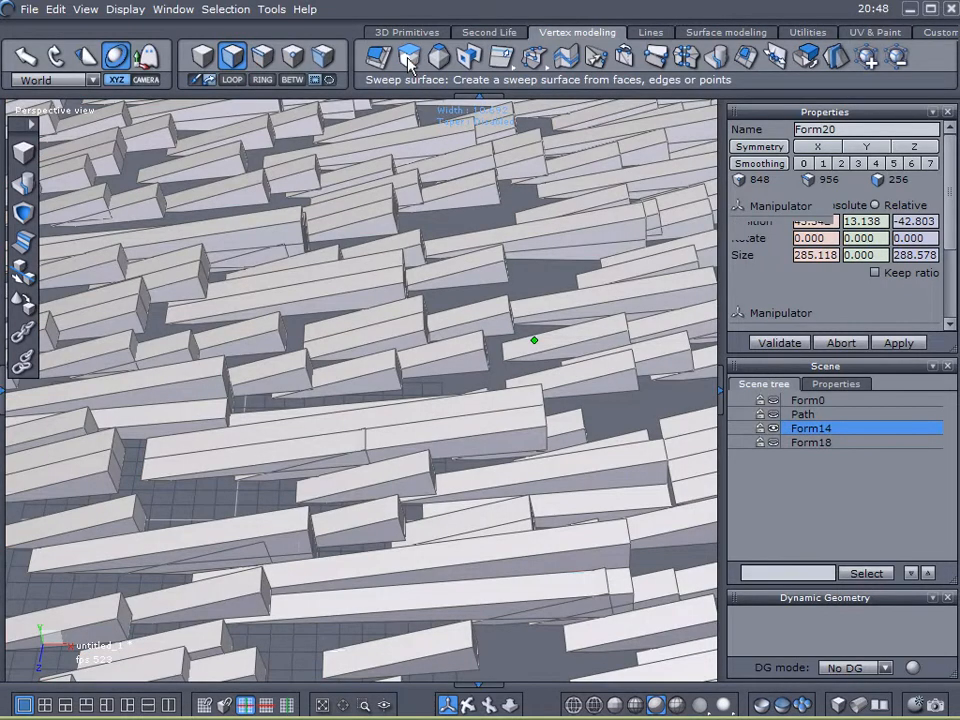
click(550, 178)
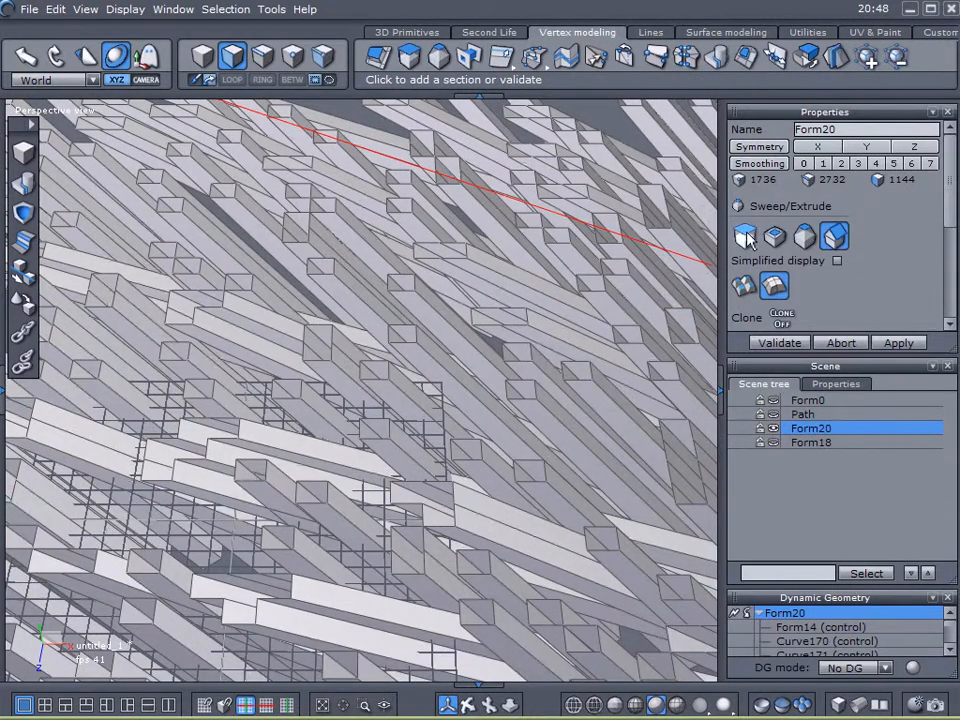
click(748, 236)
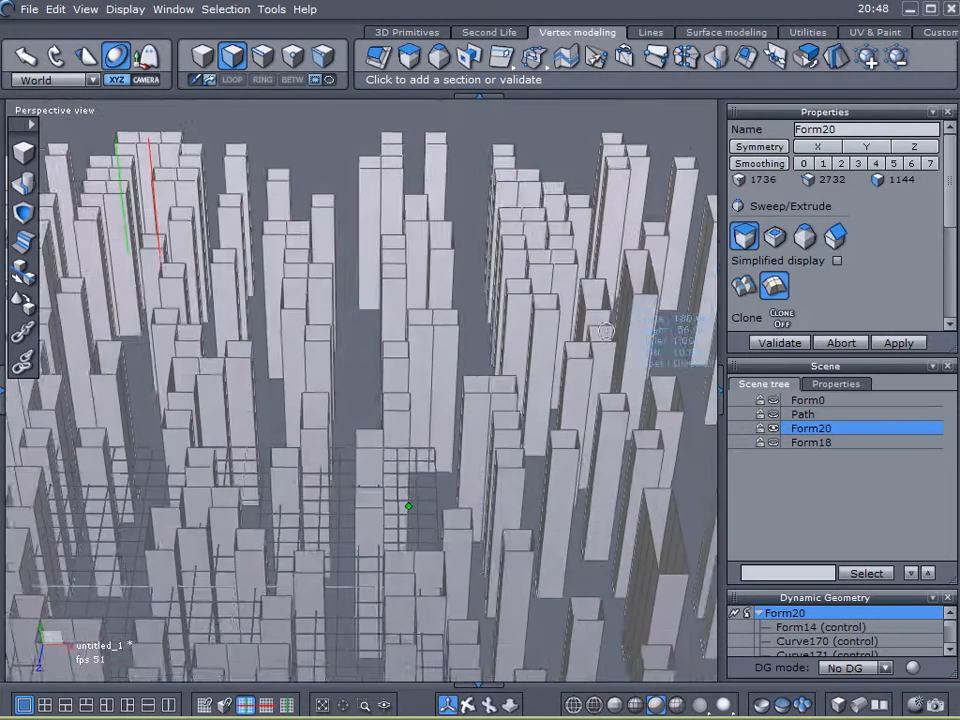
click(572, 376)
scroll(519, 329, up, 5)
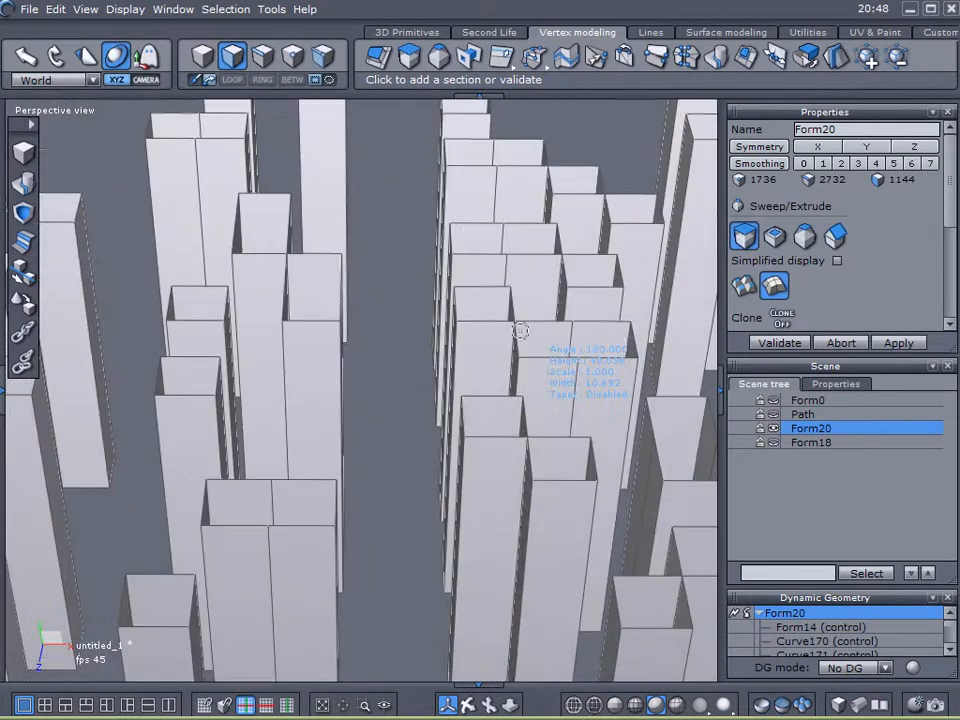
click(514, 305)
drag(514, 305, 520, 196)
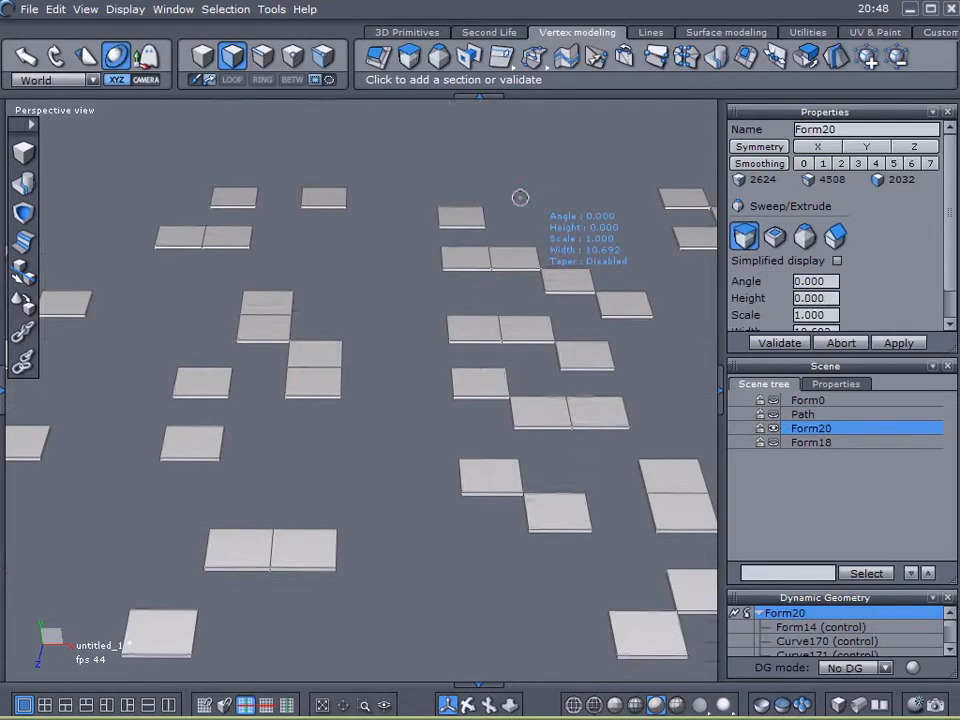
- Add an inset section to the sweep scaled about 0.95
key(ctrl)
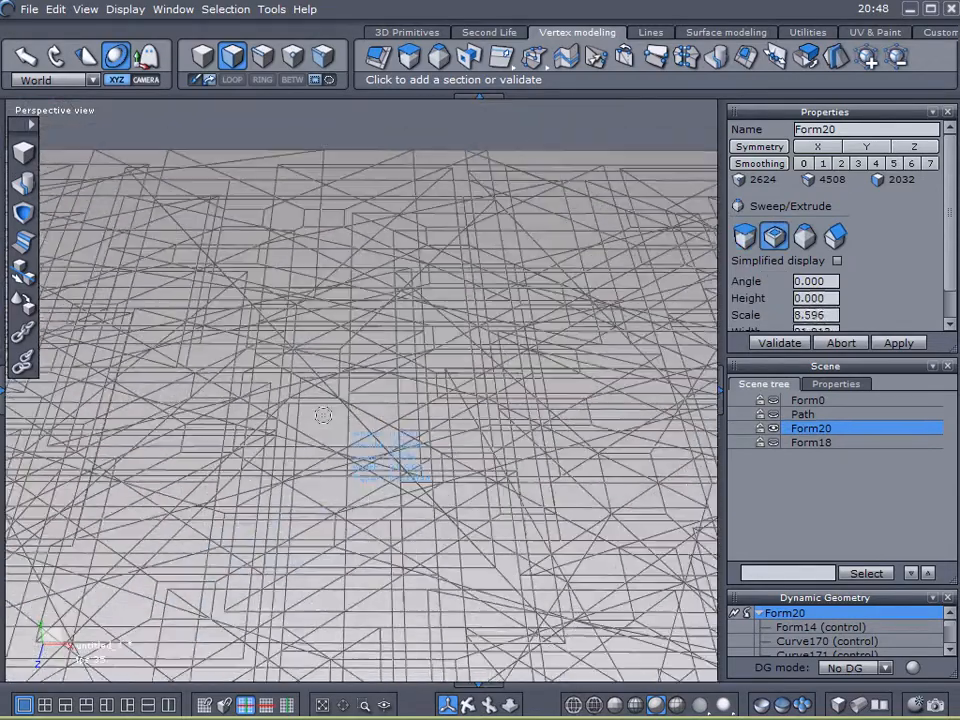
right_click(381, 379)
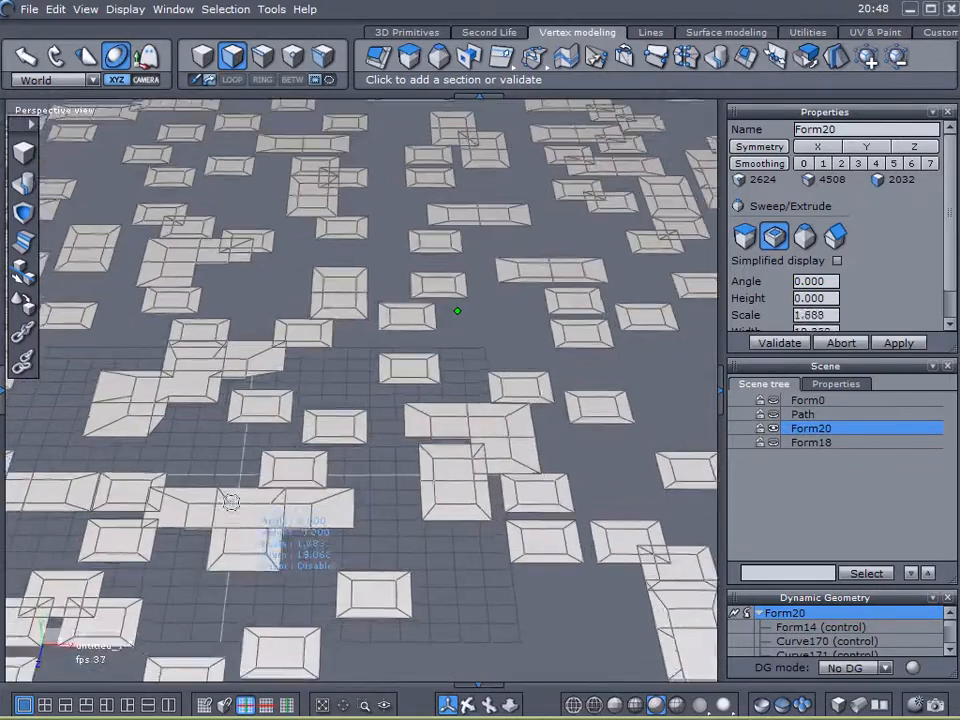
scroll(198, 550, up, 5)
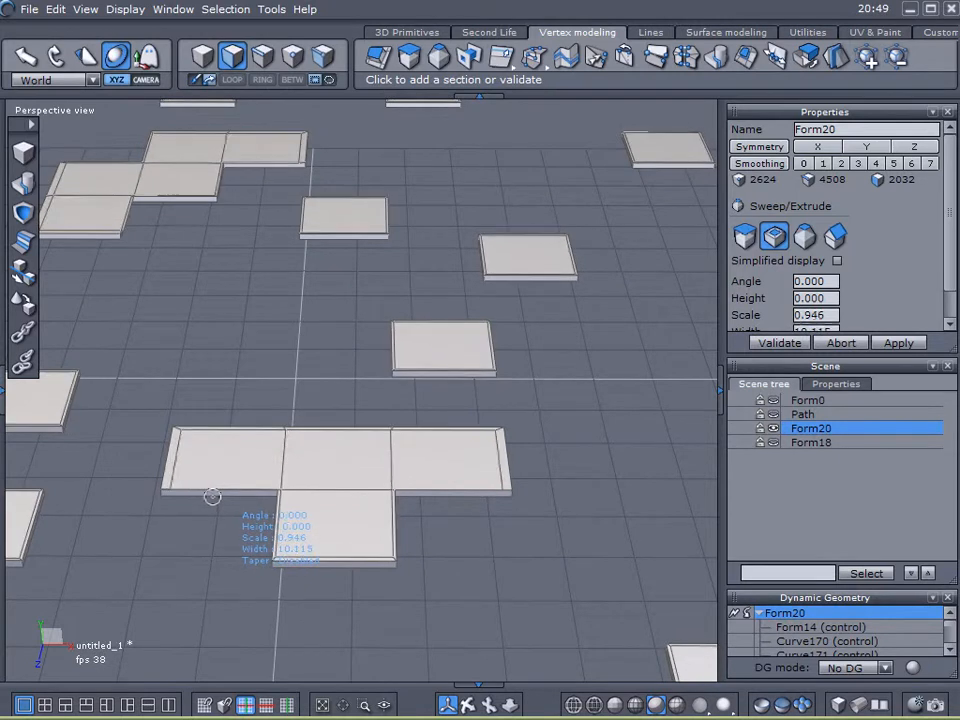
click(210, 496)
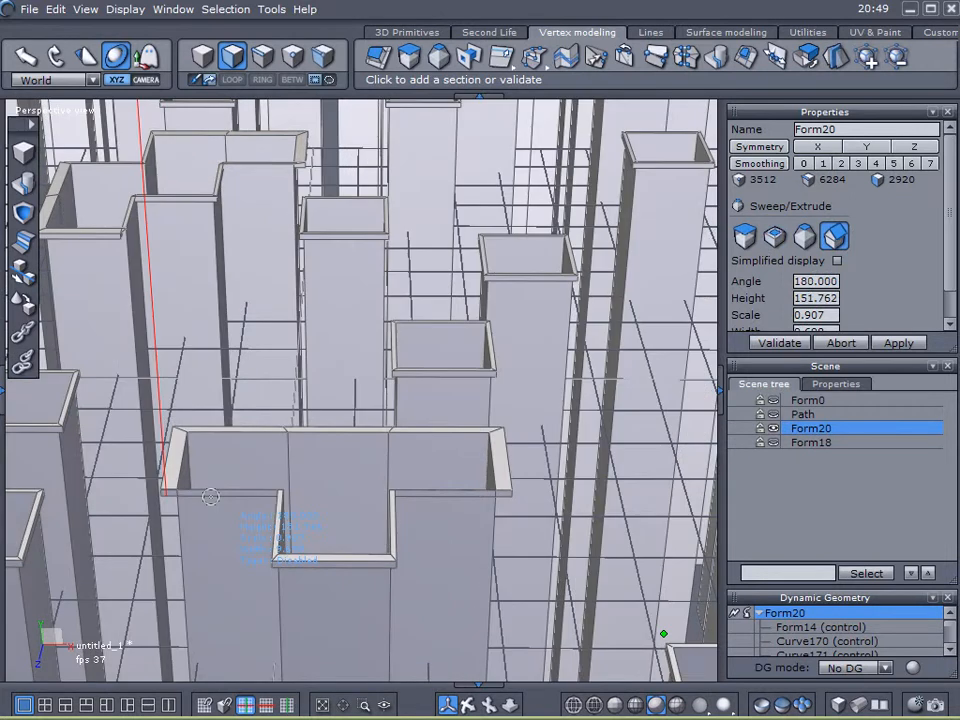
- Add a raised sweep section about 0.4 units high
scroll(340, 185, down, 3)
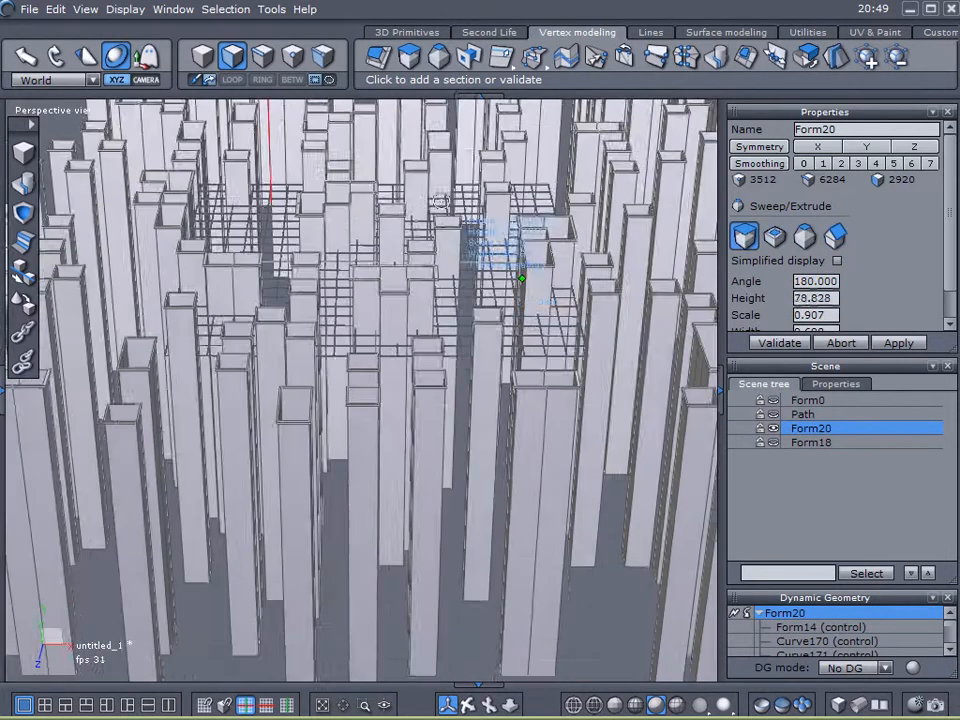
middle_drag(432, 358, 402, 488)
scroll(430, 495, up, 5)
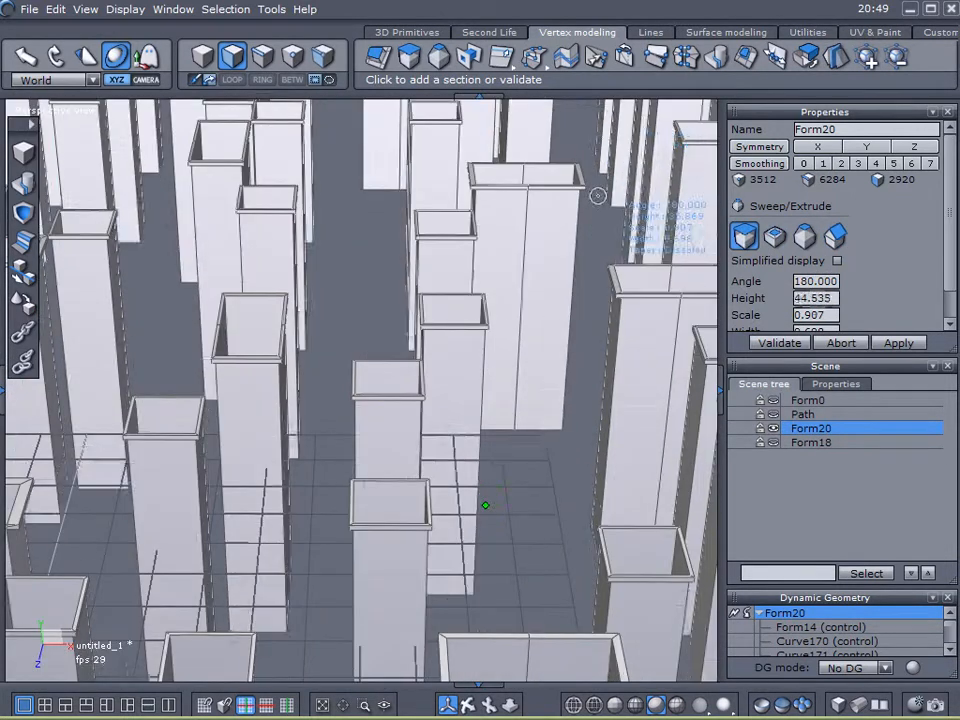
middle_drag(570, 400, 484, 520)
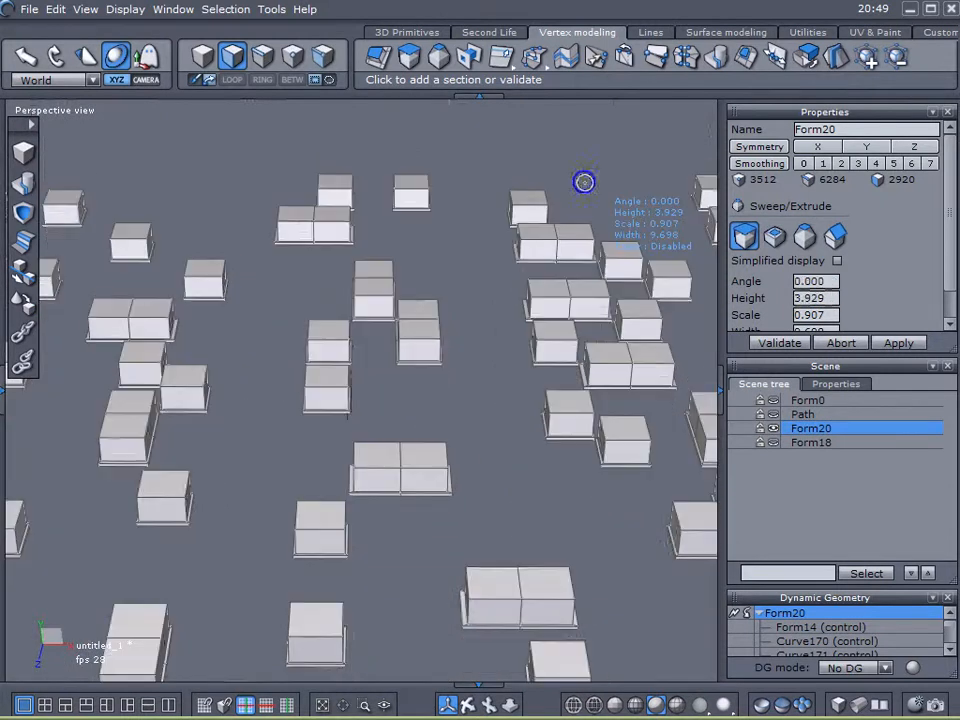
scroll(575, 213, up, 3)
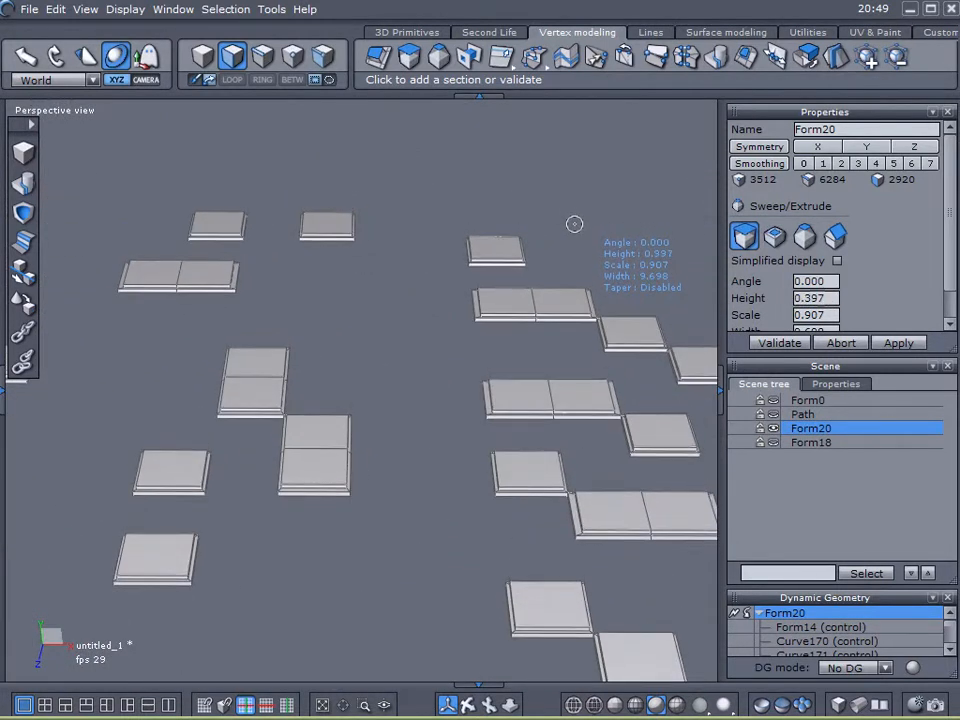
click(574, 223)
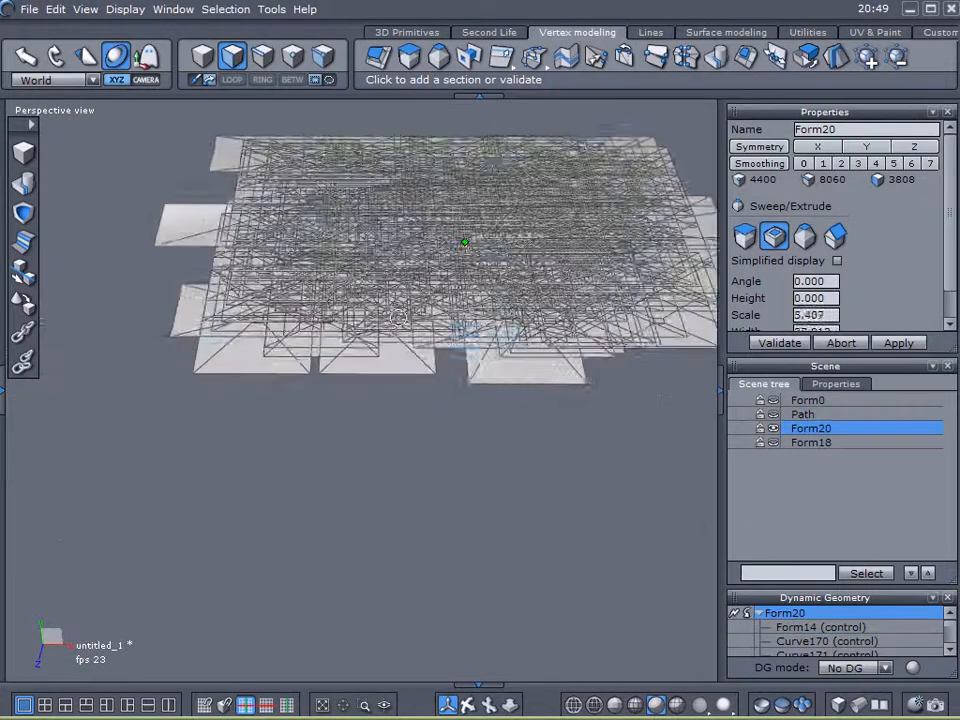
- Add another inset section to the sweep scaled about 0.6
scroll(391, 272, down, 2)
scroll(392, 263, up, 8)
scroll(386, 305, down, 4)
scroll(300, 420, down, 5)
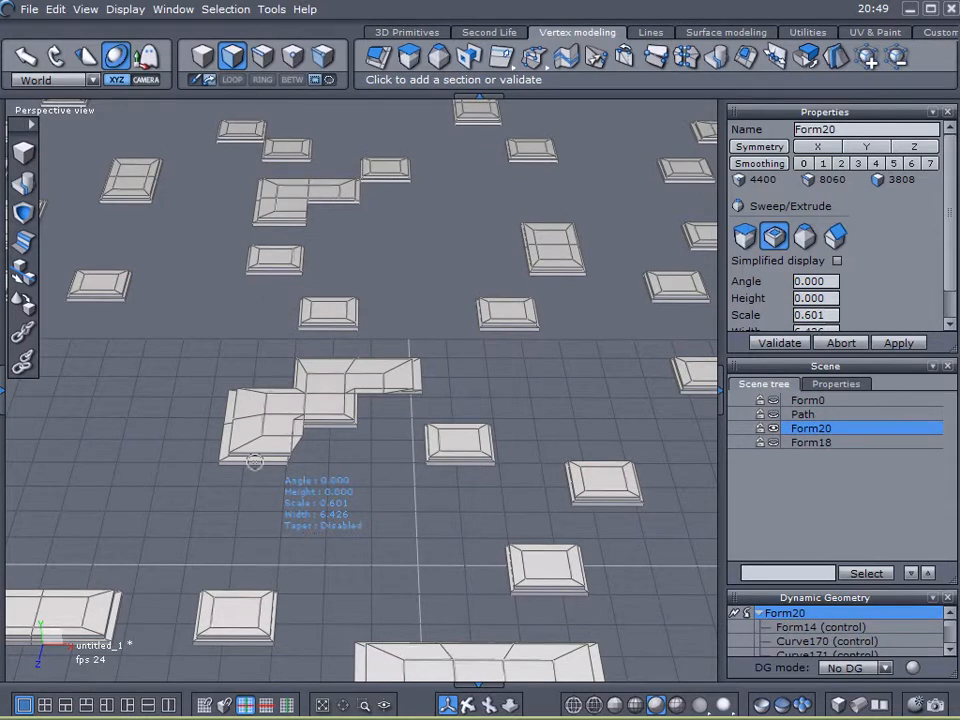
click(255, 462)
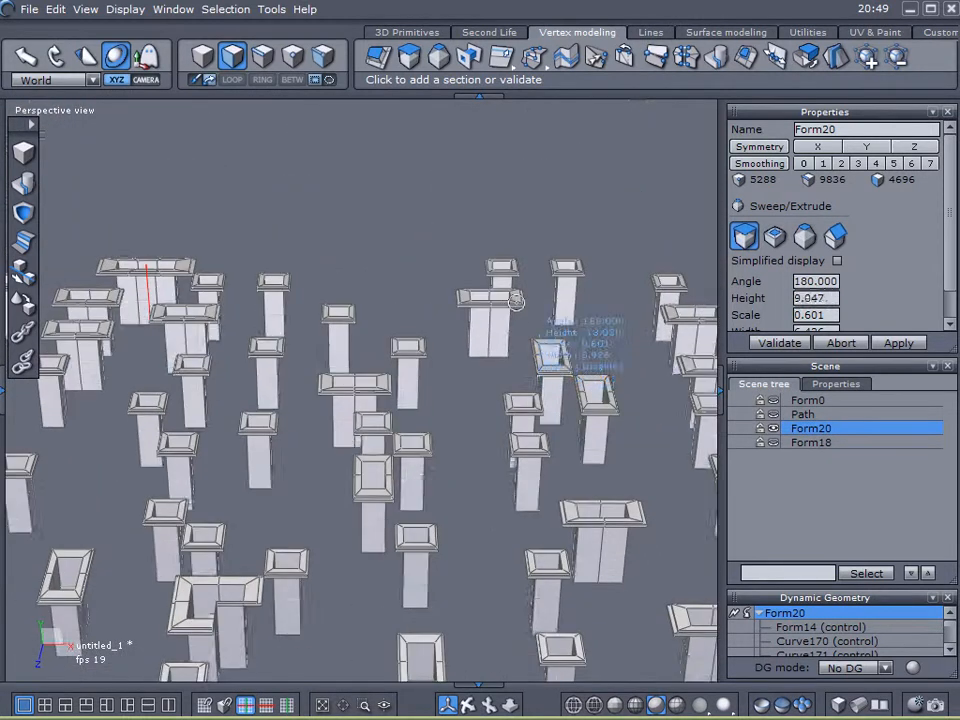
- Add a final raised section about 0.45 units high and validate the sweep
scroll(530, 252, up, 5)
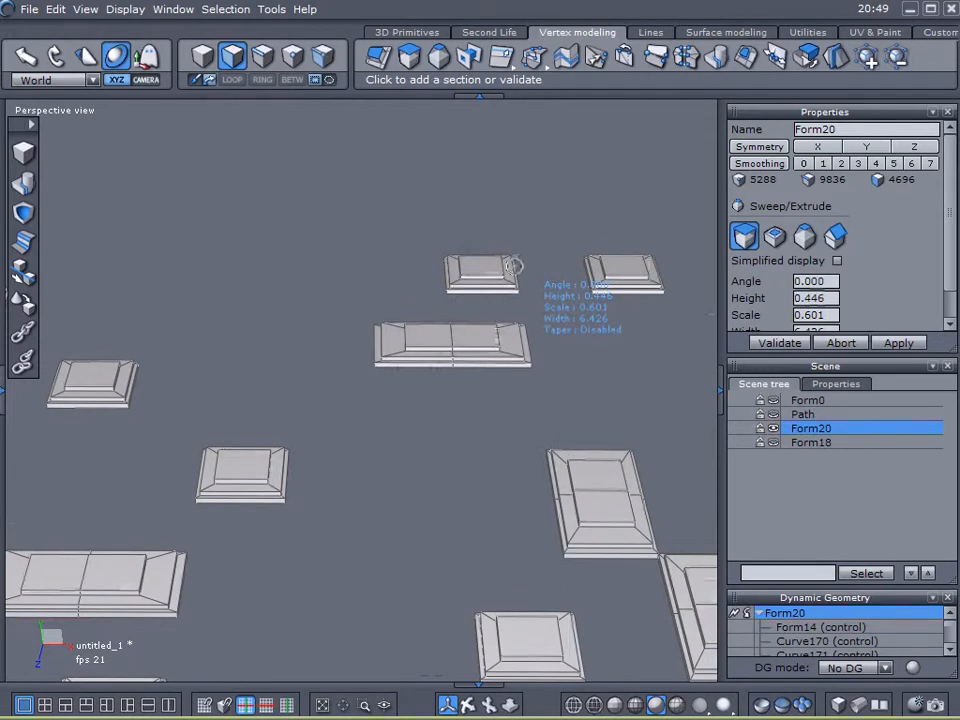
click(513, 267)
click(787, 344)
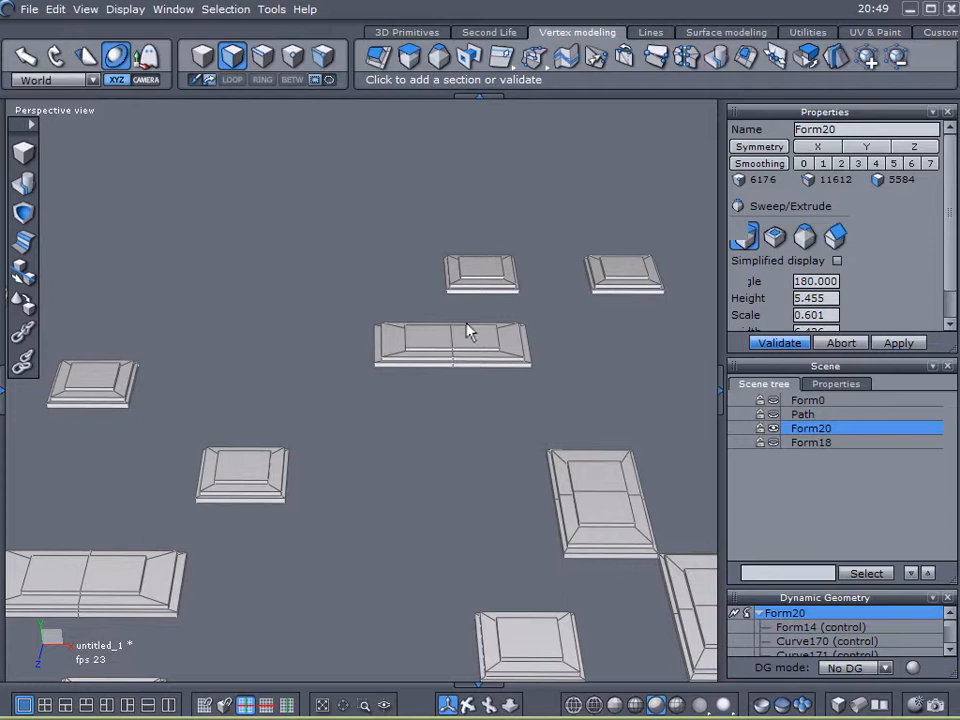
- Hide Form20, show Form0 and select Form0
scroll(468, 331, down, 2)
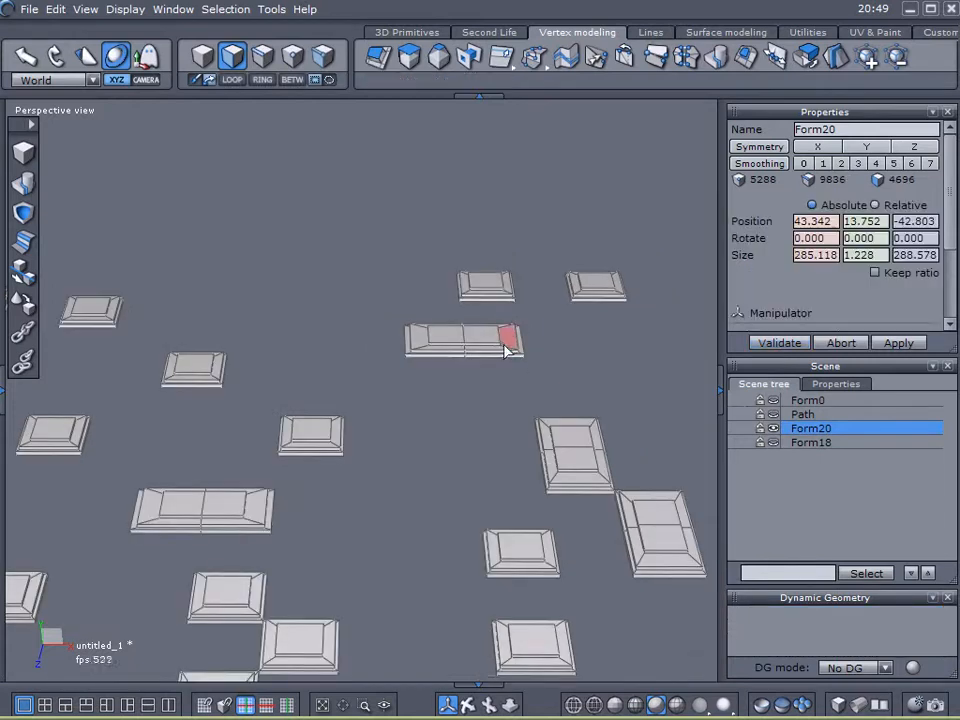
click(773, 428)
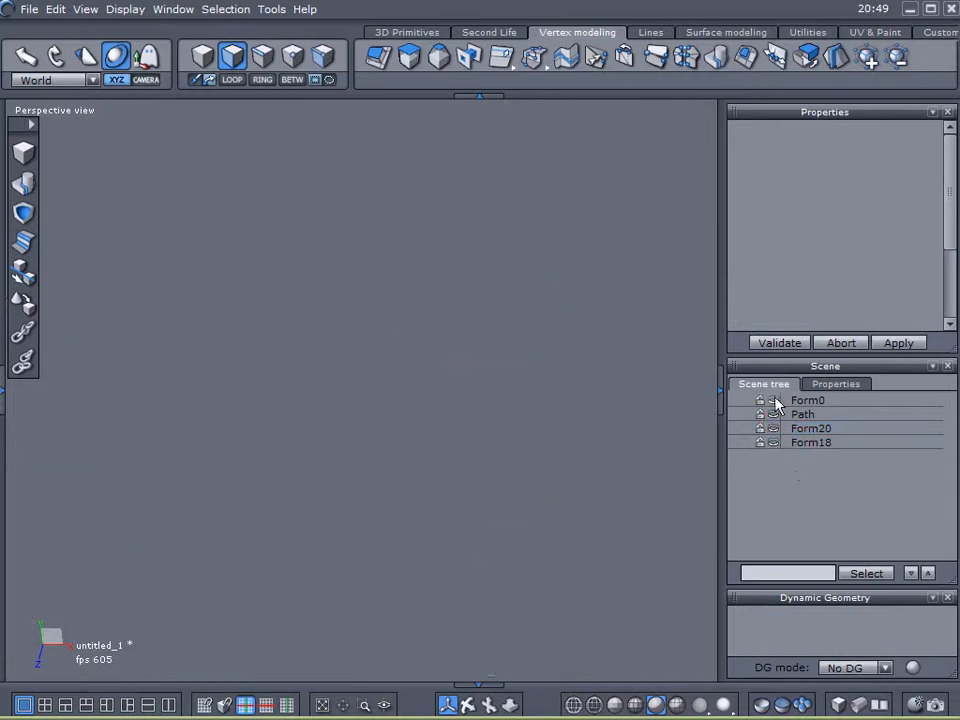
click(774, 400)
click(782, 402)
scroll(492, 386, down, 5)
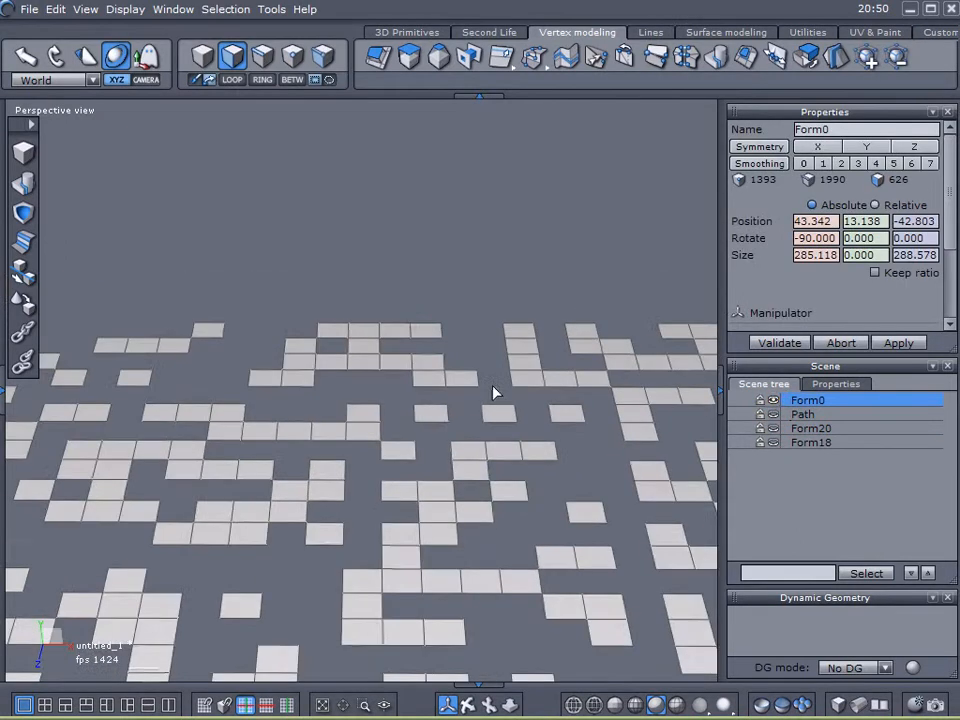
- Select all faces of Form0
middle_drag(489, 393, 364, 332)
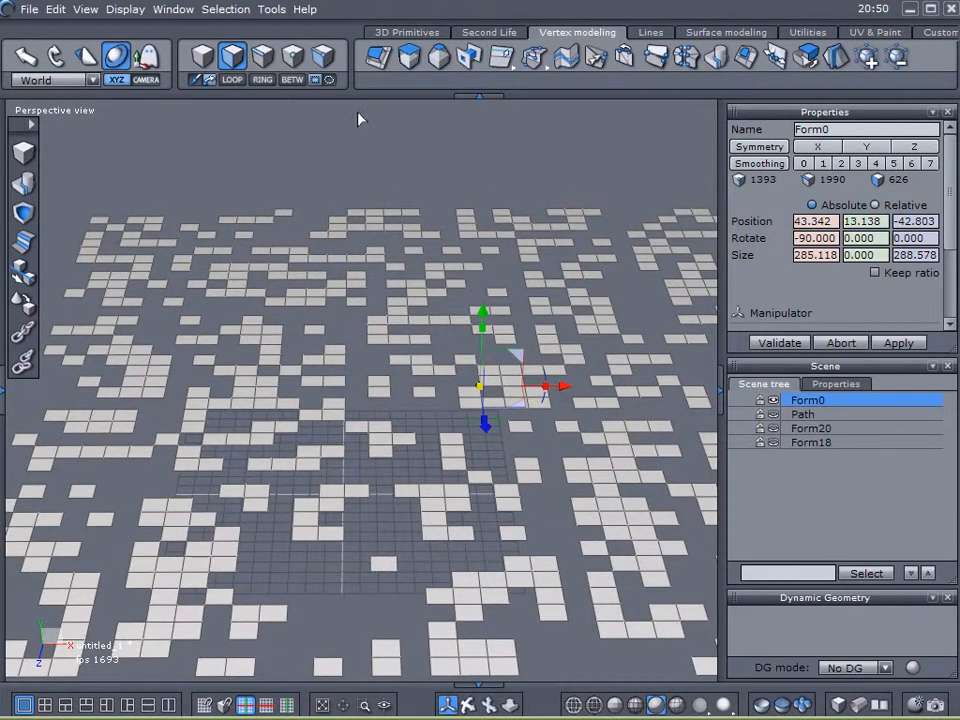
key(ctrl+a)
scroll(475, 251, up, 2)
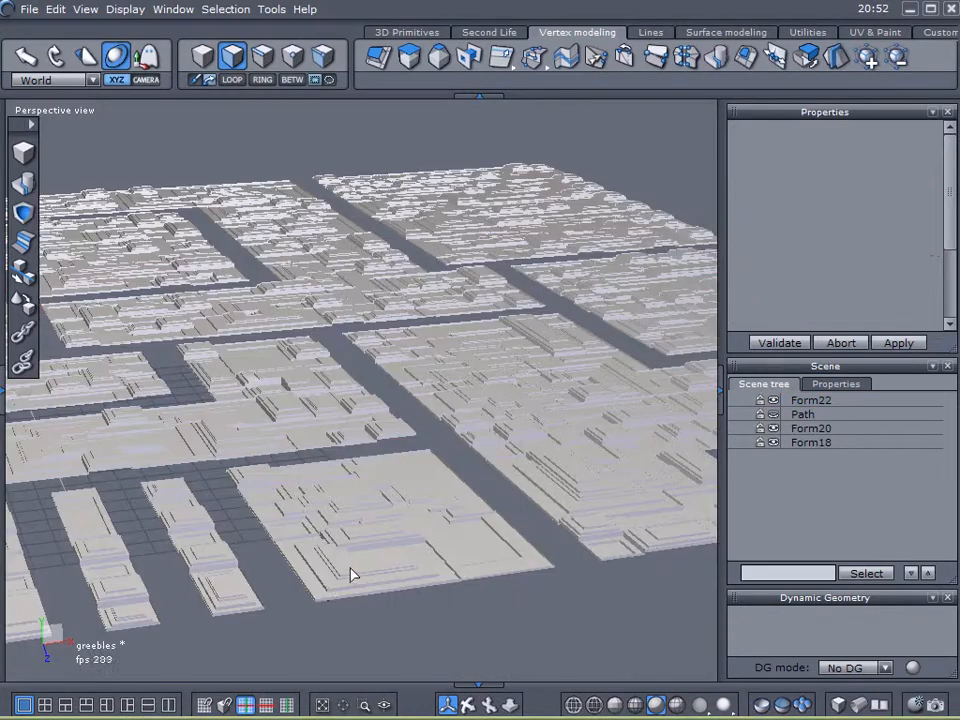
middle_drag(354, 574, 405, 587)
scroll(229, 604, up, 3)
middle_drag(229, 604, 152, 580)
scroll(367, 506, up, 6)
scroll(367, 506, down, 8)
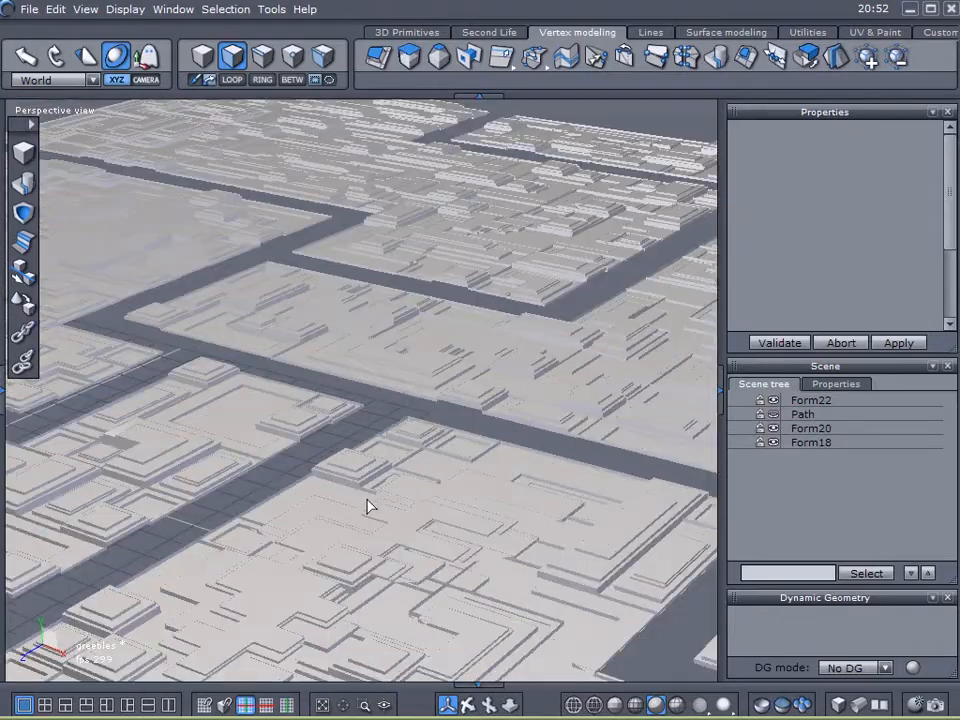
- Hide Form18, Form20 and Form22, then show and select the Path object
middle_drag(358, 521, 670, 473)
scroll(555, 512, up, 5)
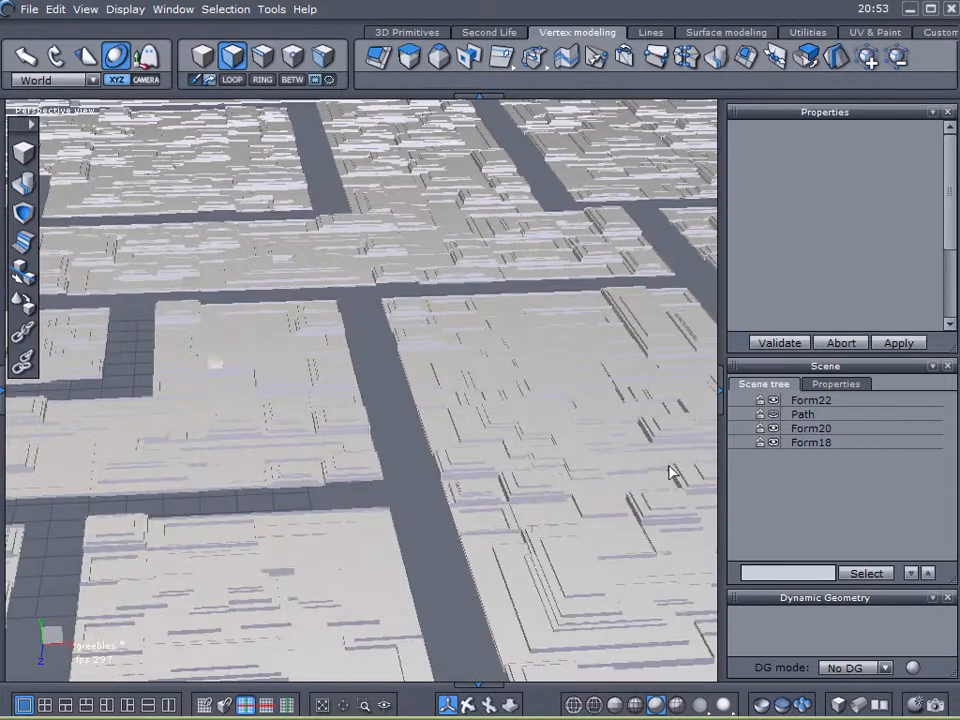
click(775, 442)
click(774, 428)
click(774, 400)
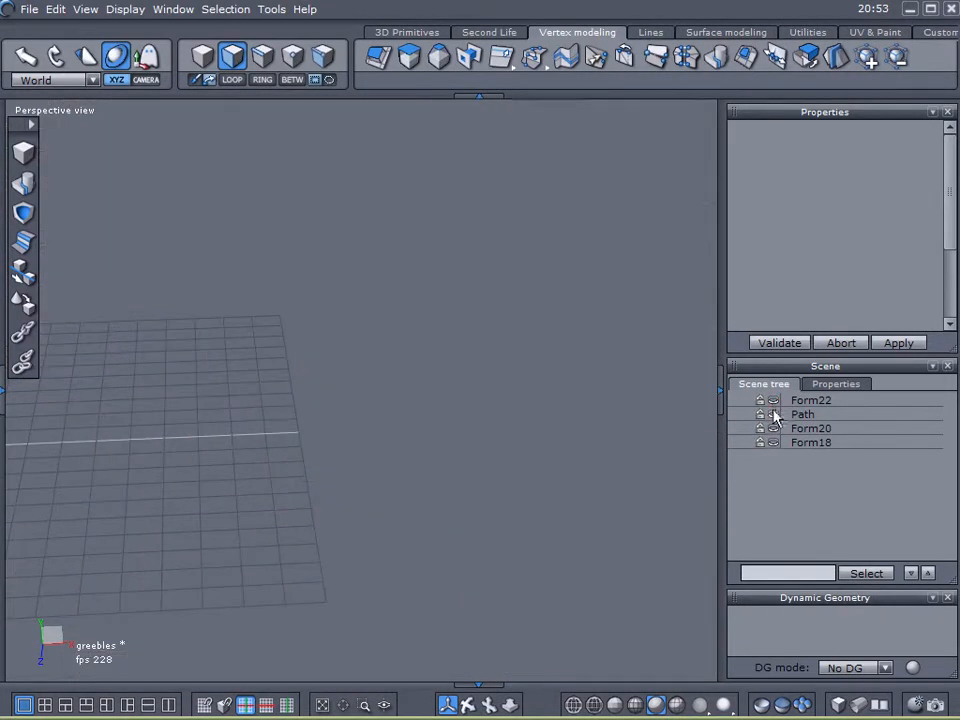
click(773, 415)
click(786, 416)
- Switch to edge selection and select several crossing edges on the Path strips
scroll(497, 391, down, 5)
right_drag(497, 391, 458, 391)
scroll(451, 422, down, 3)
scroll(451, 422, up, 4)
middle_drag(443, 424, 406, 526)
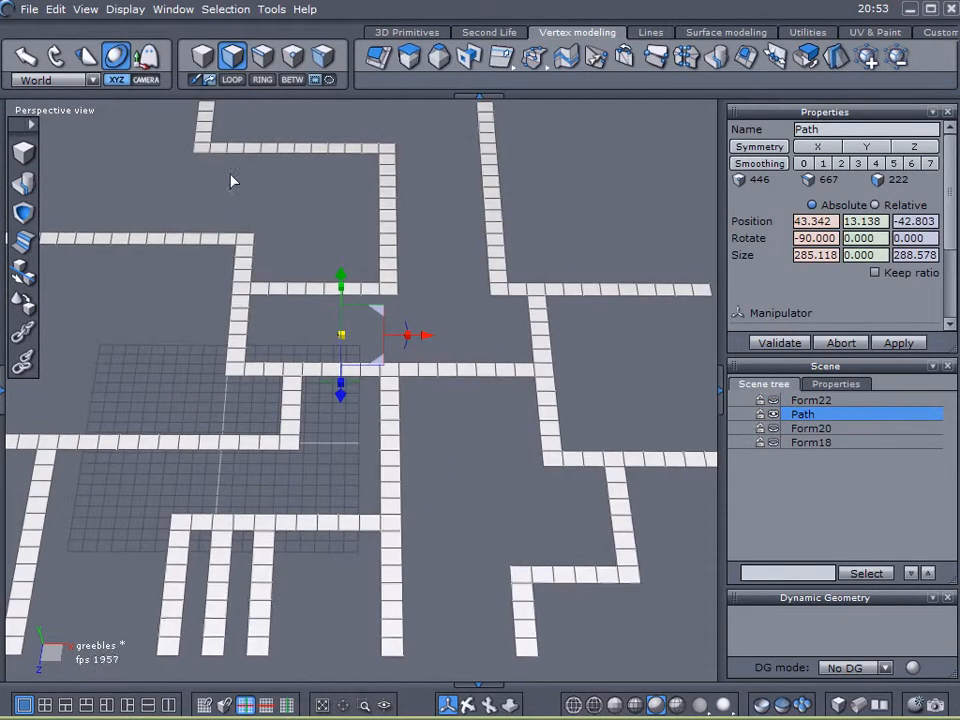
click(262, 56)
right_drag(317, 180, 321, 339)
middle_drag(321, 339, 311, 436)
scroll(271, 256, up, 3)
right_drag(271, 258, 286, 378)
click(104, 237)
shift+click(132, 237)
shift+click(238, 302)
shift+click(240, 331)
shift+click(441, 398)
shift+click(655, 389)
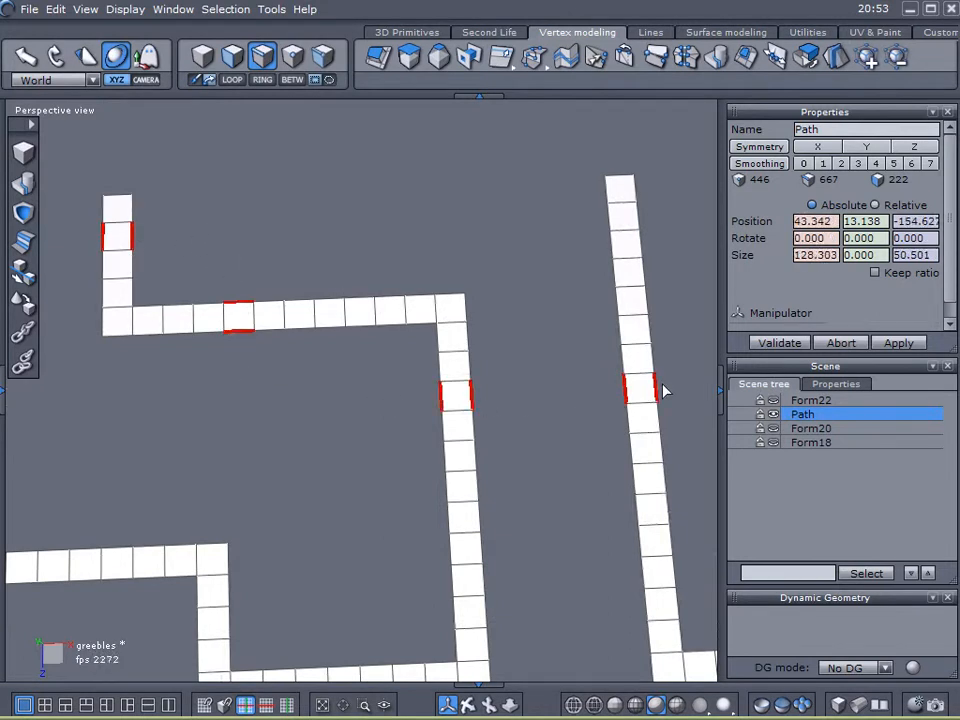
- Add more crossing edges on the Path strips around the upper and middle junctions to the edge selection
scroll(500, 425, down, 3)
right_drag(487, 443, 327, 331)
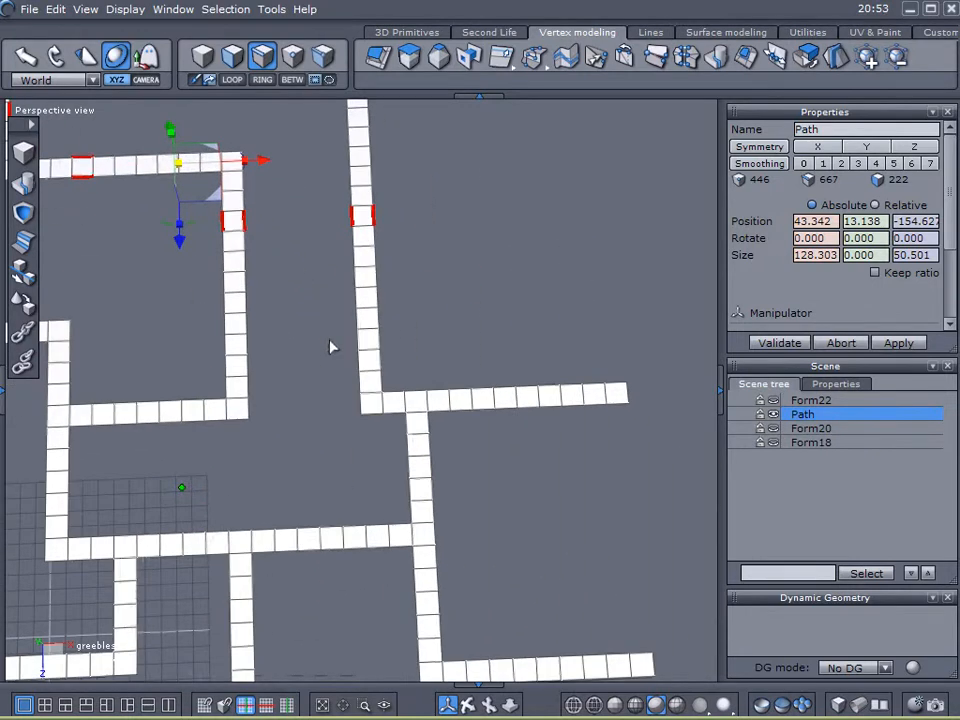
shift+click(412, 444)
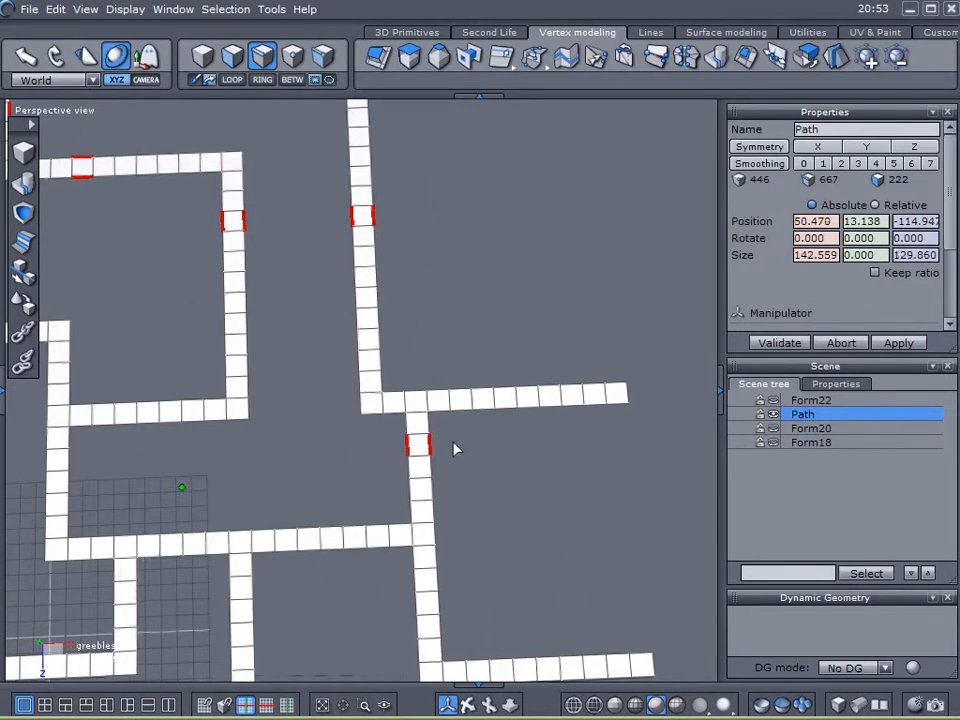
shift+click(459, 413)
shift+click(378, 546)
shift+click(420, 581)
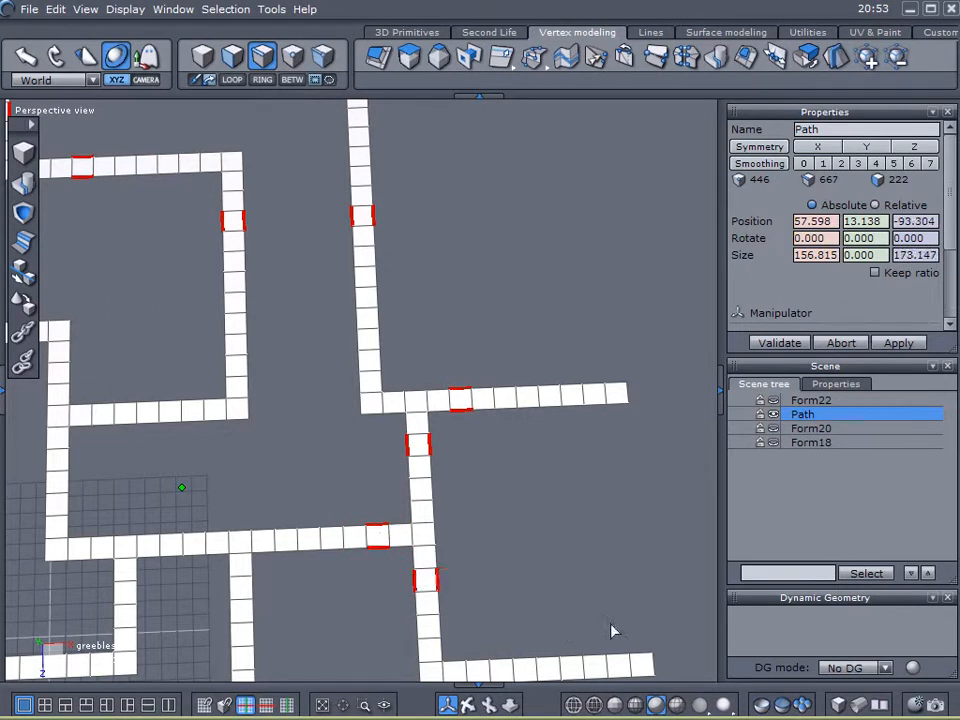
shift+click(638, 664)
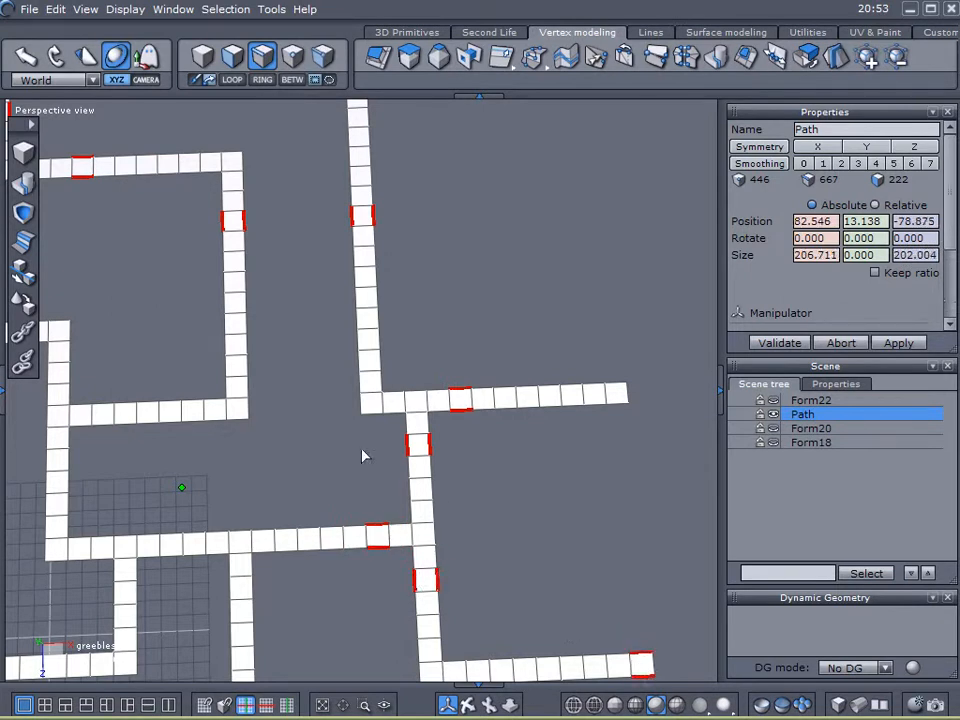
shift+click(173, 413)
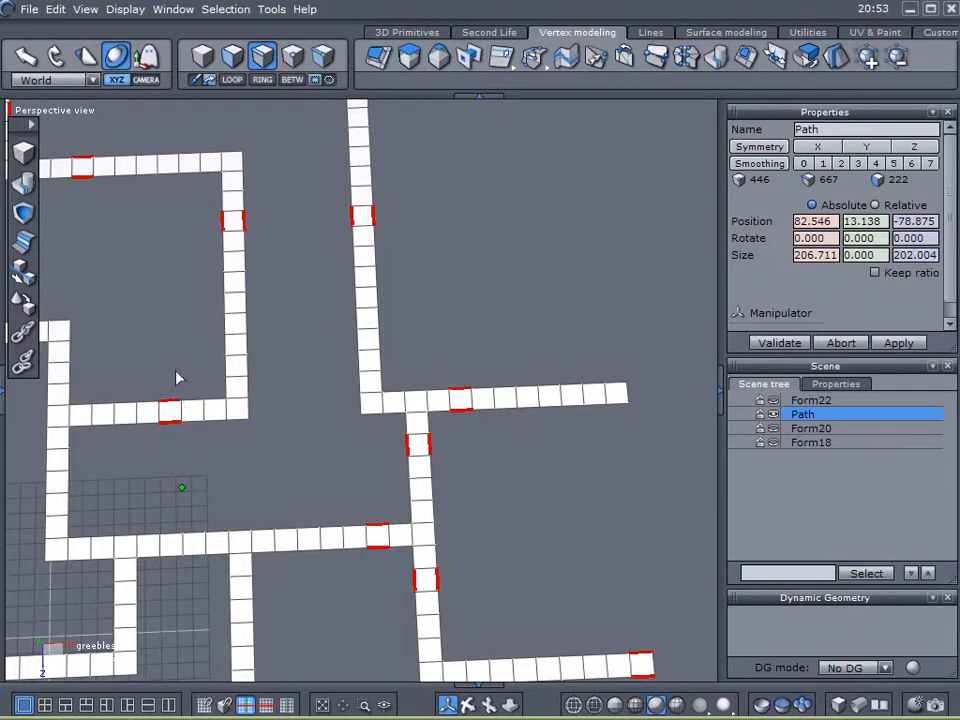
middle_drag(582, 288, 738, 303)
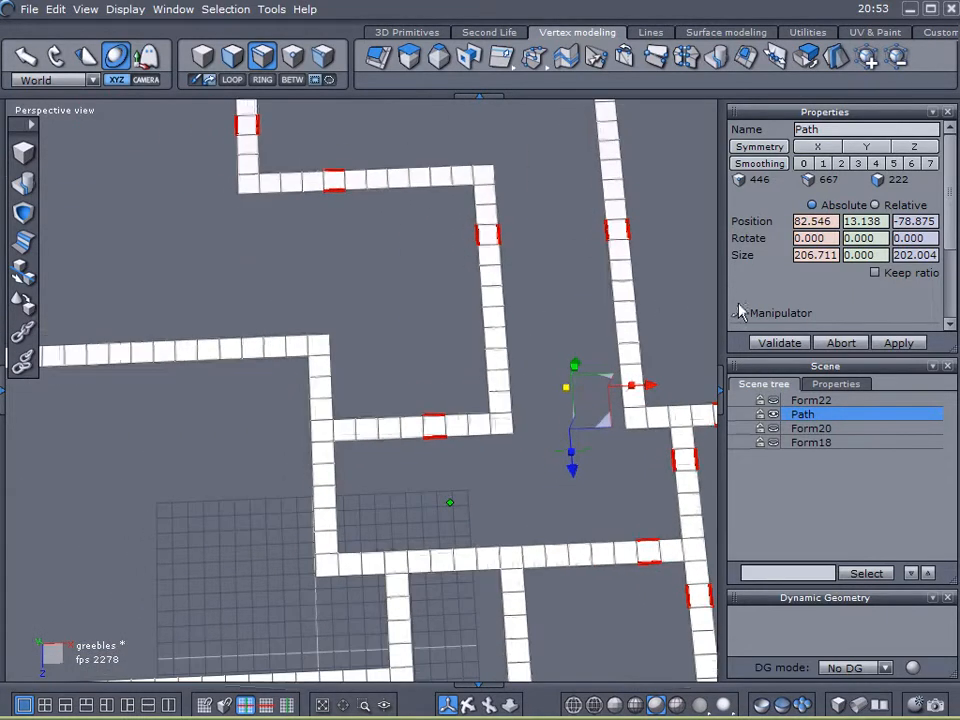
shift+click(230, 338)
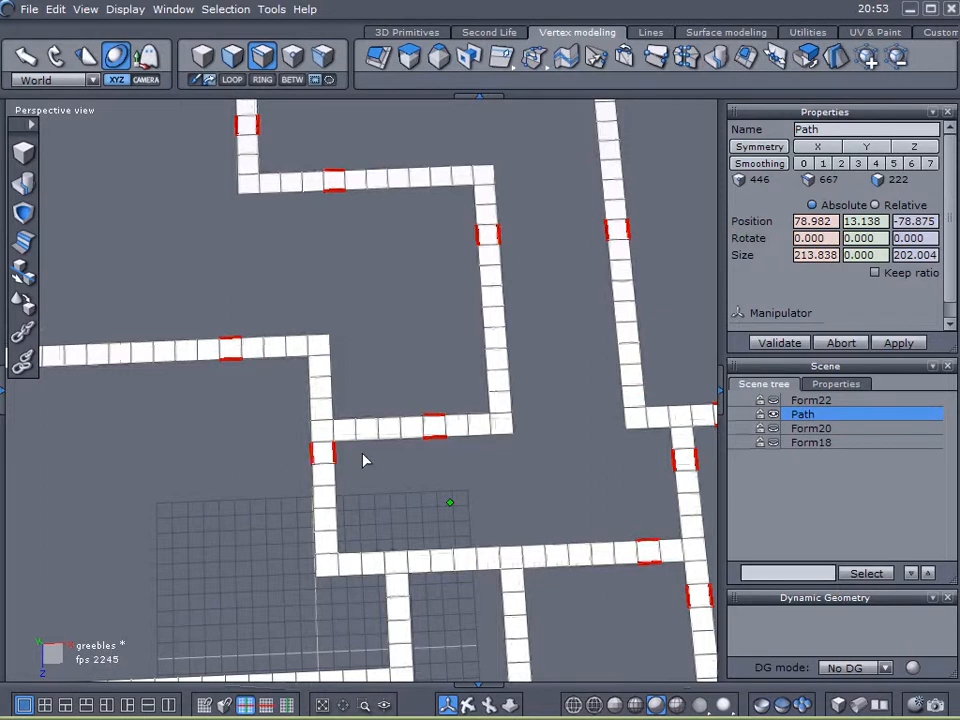
shift+click(372, 561)
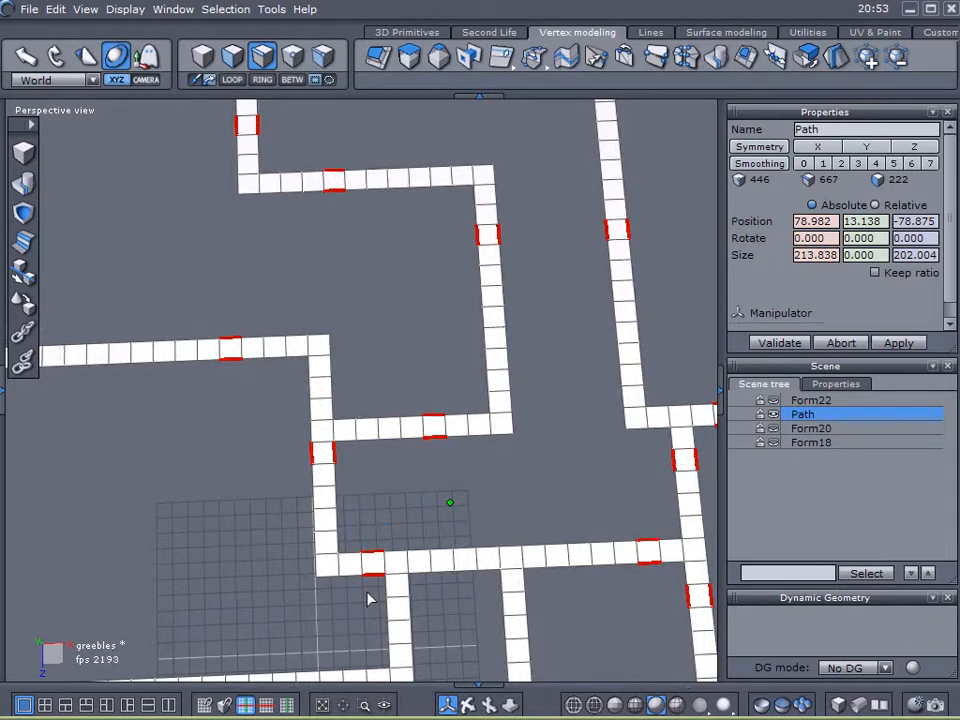
- Add crossing edges on the lower comb-shaped strips and remaining branches to the edge selection
middle_drag(390, 427, 431, 296)
shift+click(484, 370)
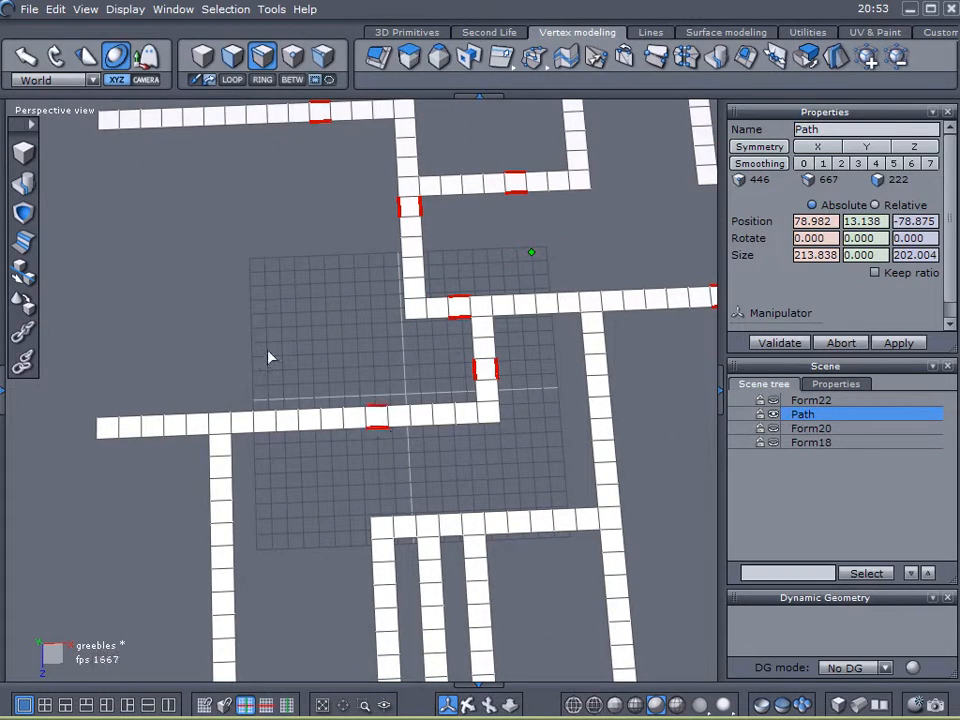
shift+click(151, 424)
shift+click(219, 489)
shift+click(541, 521)
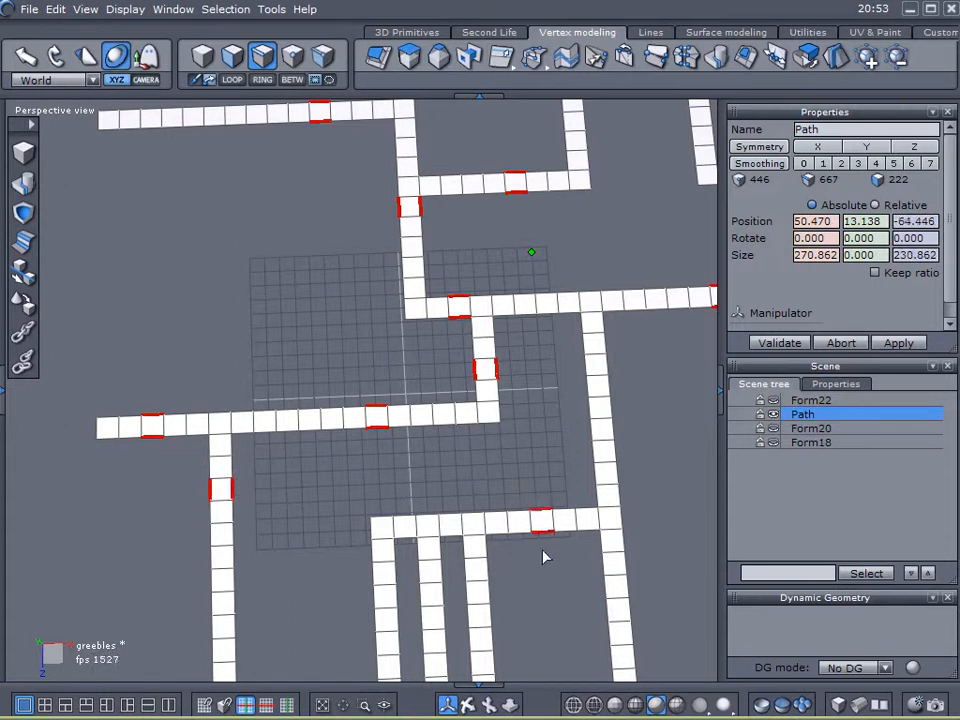
shift+click(488, 592)
shift+click(385, 597)
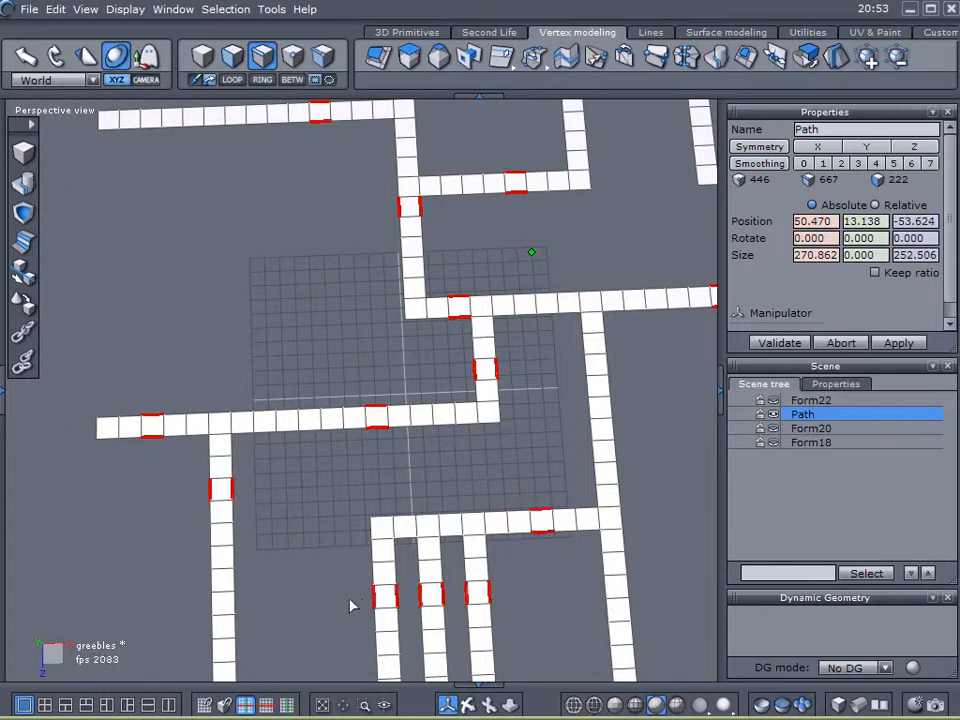
shift+click(618, 586)
middle_drag(588, 505, 390, 421)
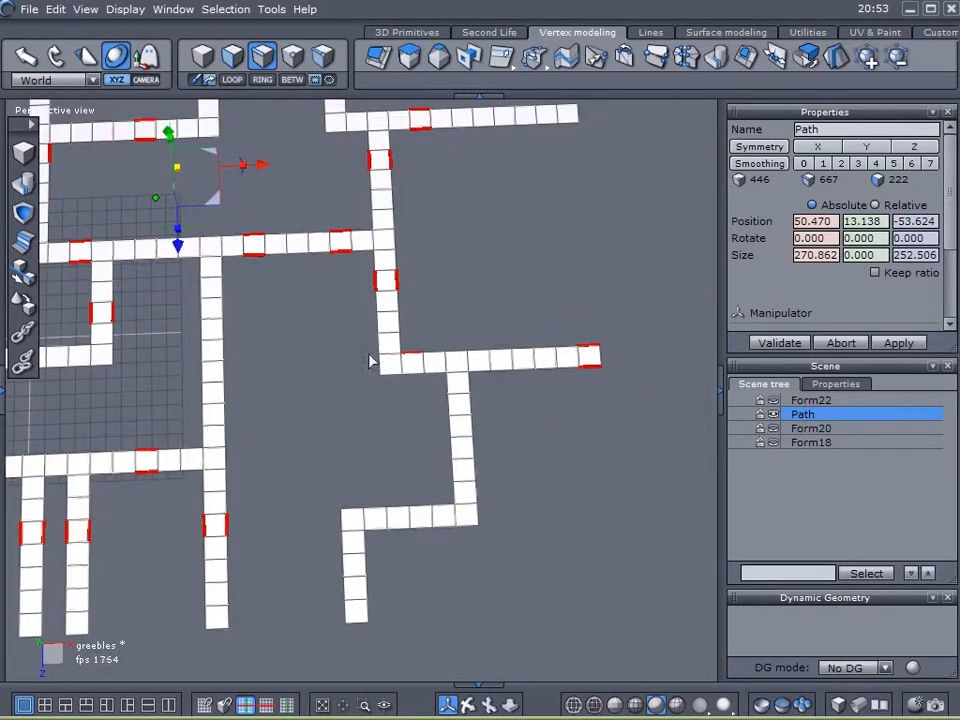
shift+click(449, 414)
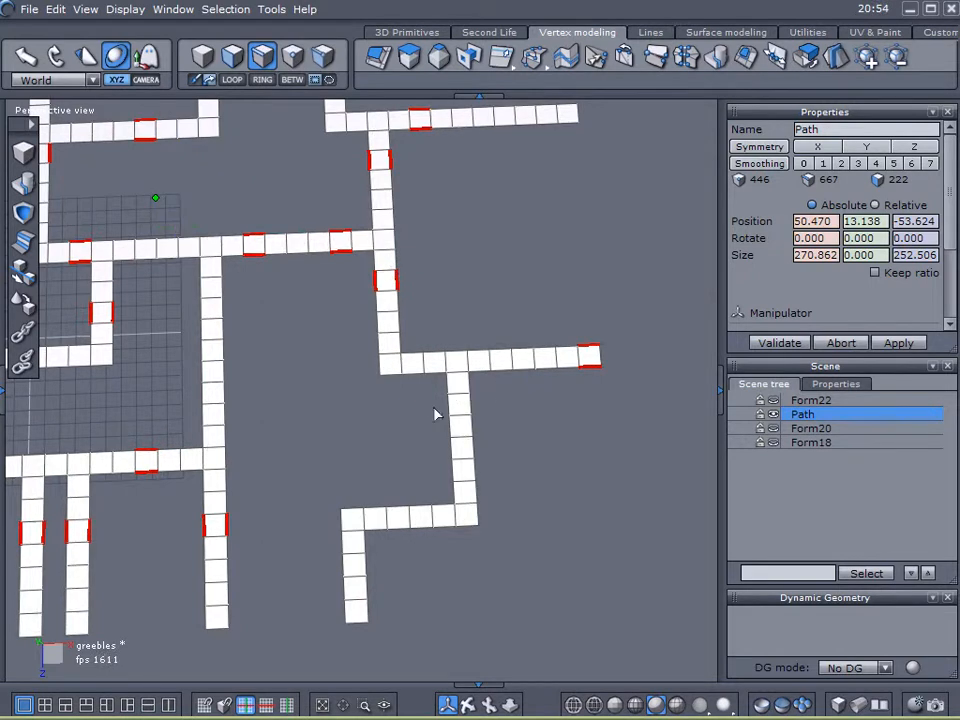
shift+click(407, 546)
shift+click(333, 610)
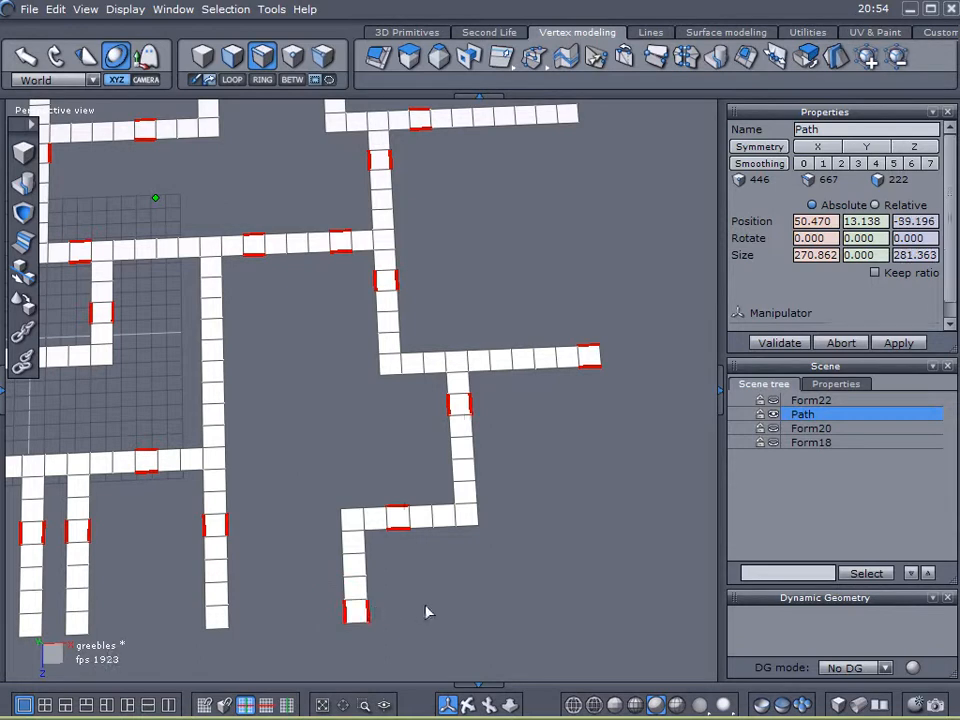
- Expand the selected crossing edges into loops running along all the Path strips
click(236, 80)
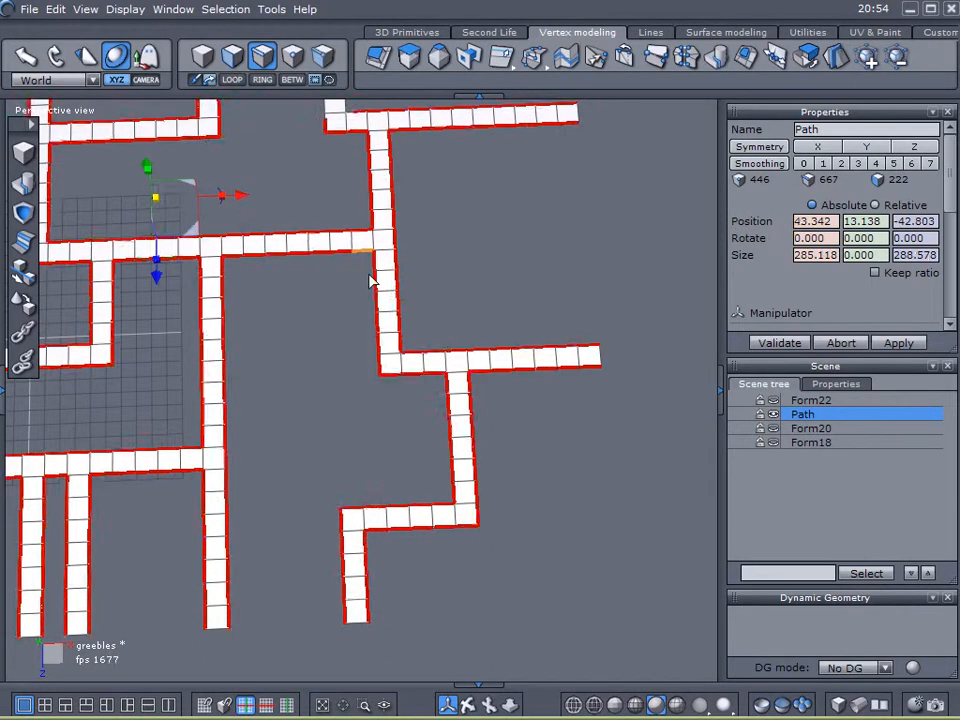
scroll(402, 355, down, 3)
alt+right_drag(489, 362, 560, 451)
alt+drag(560, 451, 368, 150)
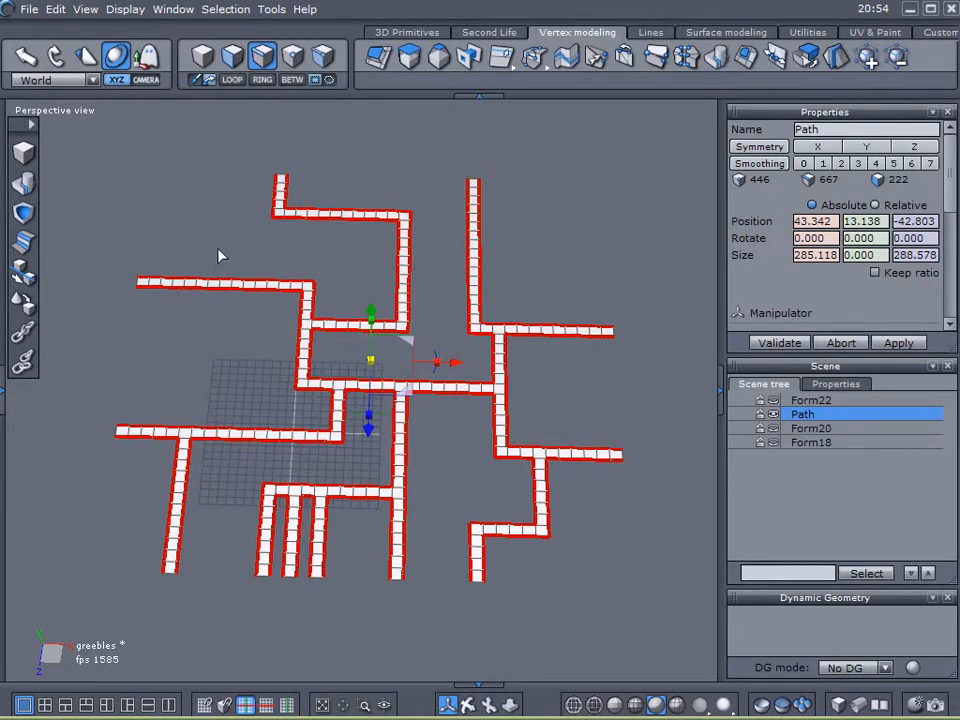
scroll(294, 237, up, 2)
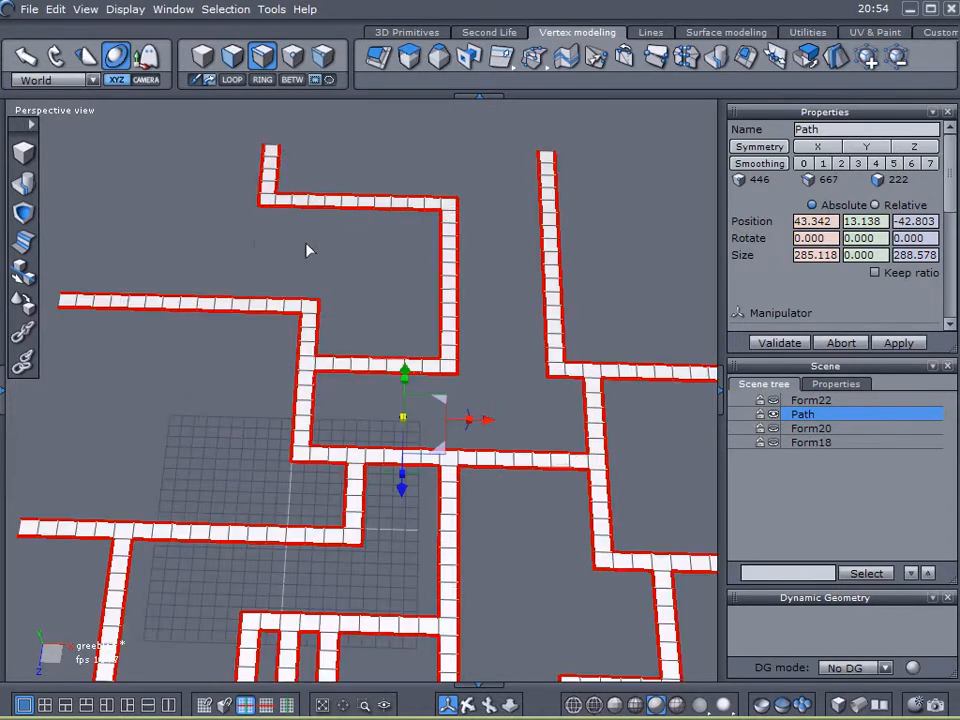
alt+right_drag(508, 489, 503, 370)
alt+drag(503, 370, 432, 402)
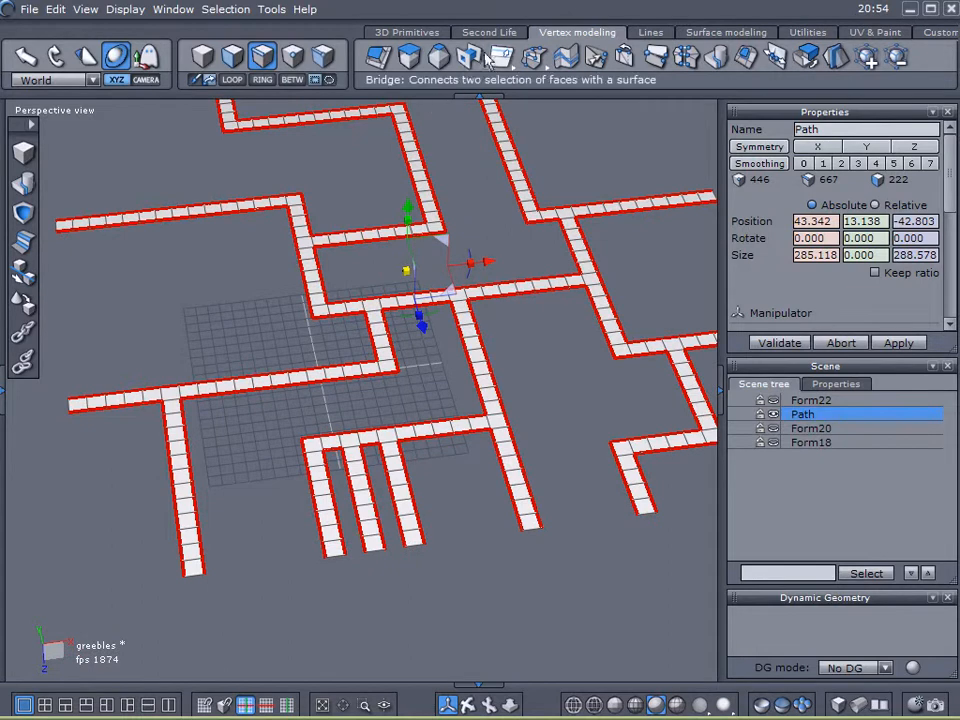
scroll(388, 489, up, 5)
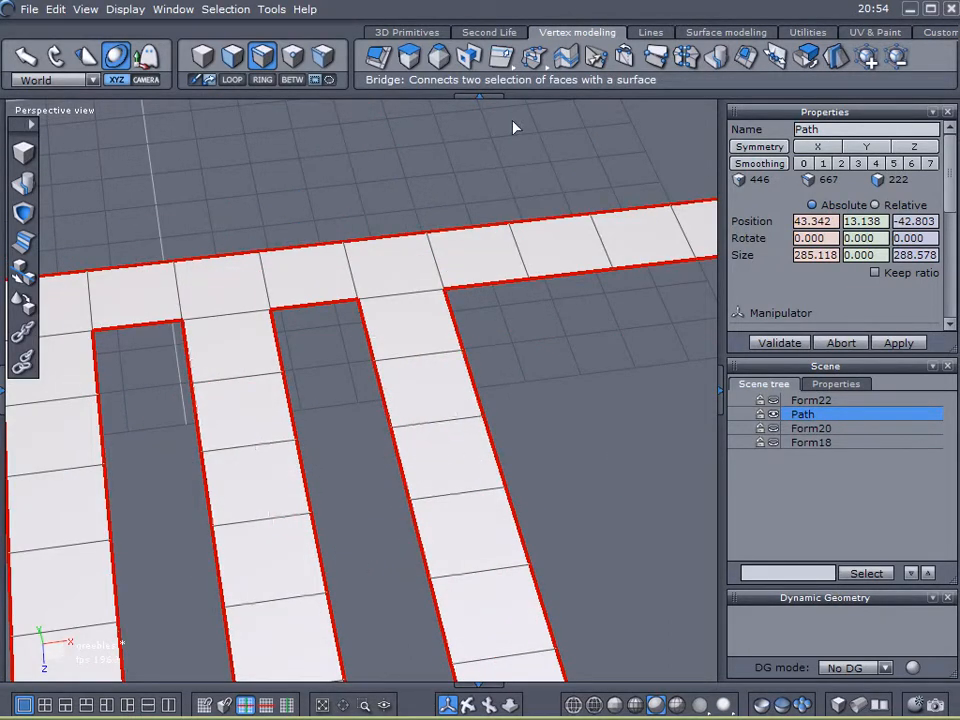
- Use the Extract edges tool with Extract Around to add two parallel edge lines along every strip
drag(505, 62, 499, 88)
scroll(489, 316, down, 4)
middle_drag(238, 444, 433, 347)
scroll(379, 377, up, 5)
scroll(379, 384, up, 3)
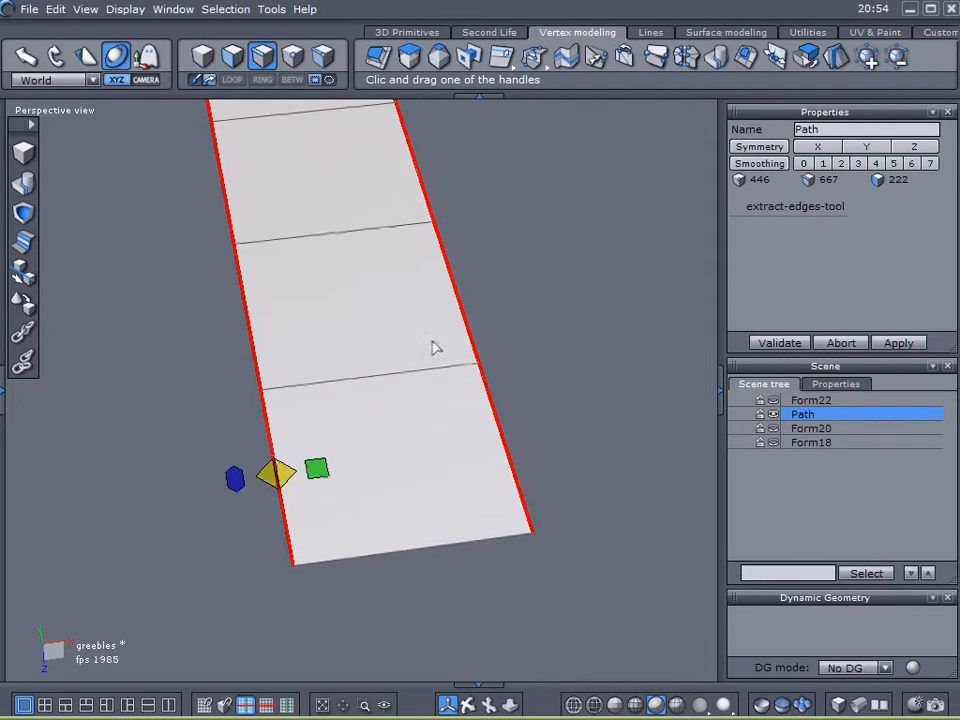
click(233, 478)
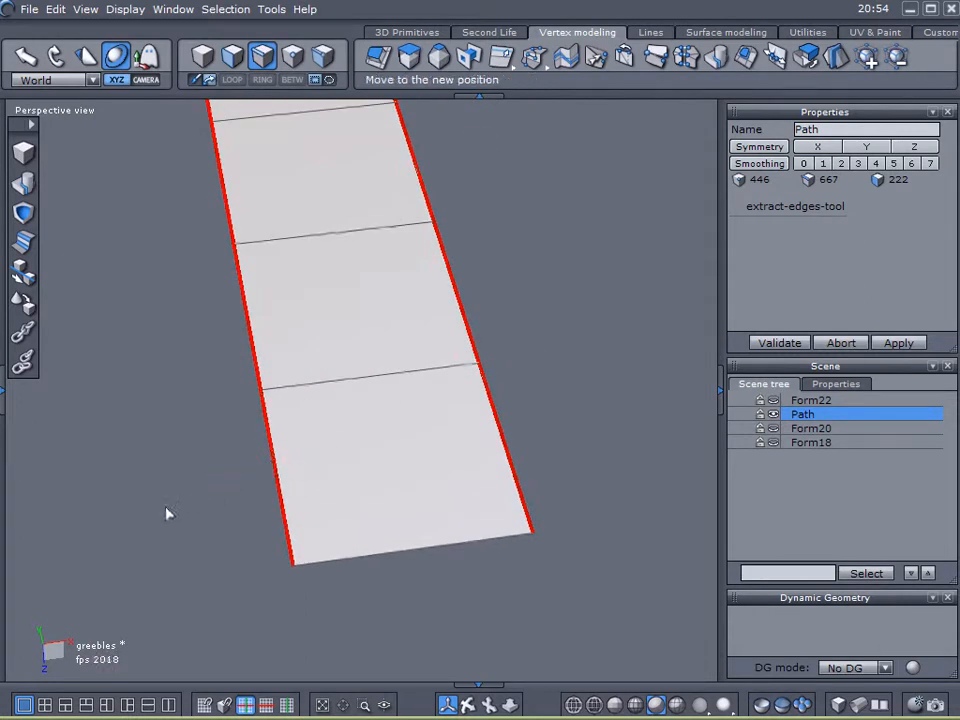
click(357, 492)
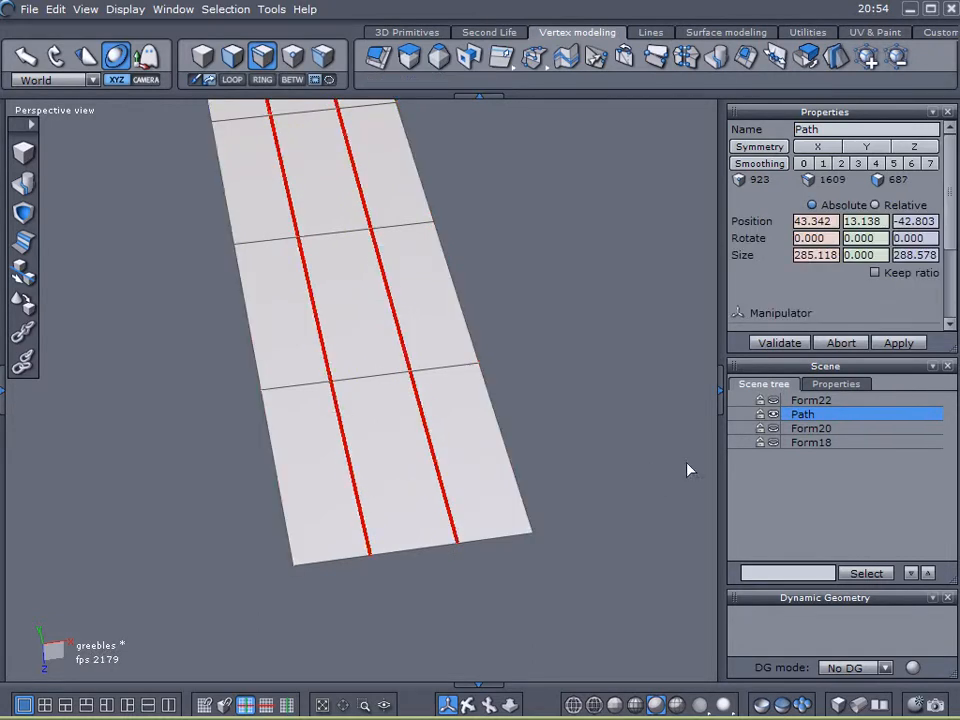
- Select crossing edges on the outer bands of the subdivided strips near the left branch and comb
scroll(531, 411, down, 6)
middle_drag(570, 351, 334, 518)
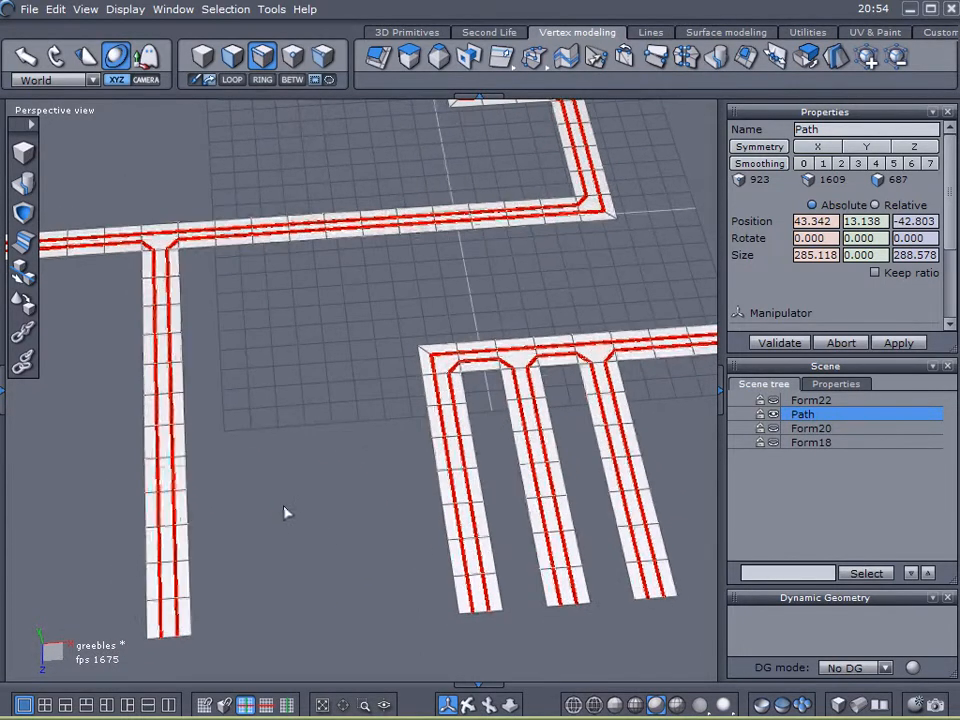
middle_drag(254, 446, 292, 482)
scroll(333, 386, up, 5)
click(127, 554)
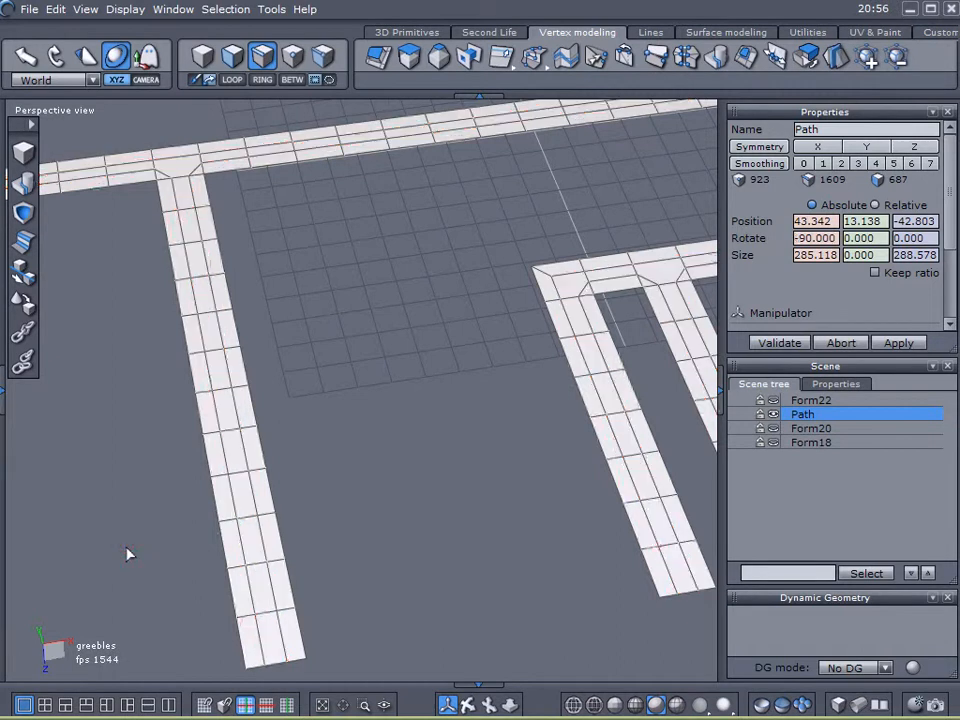
click(291, 584)
shift+click(230, 589)
shift+click(124, 156)
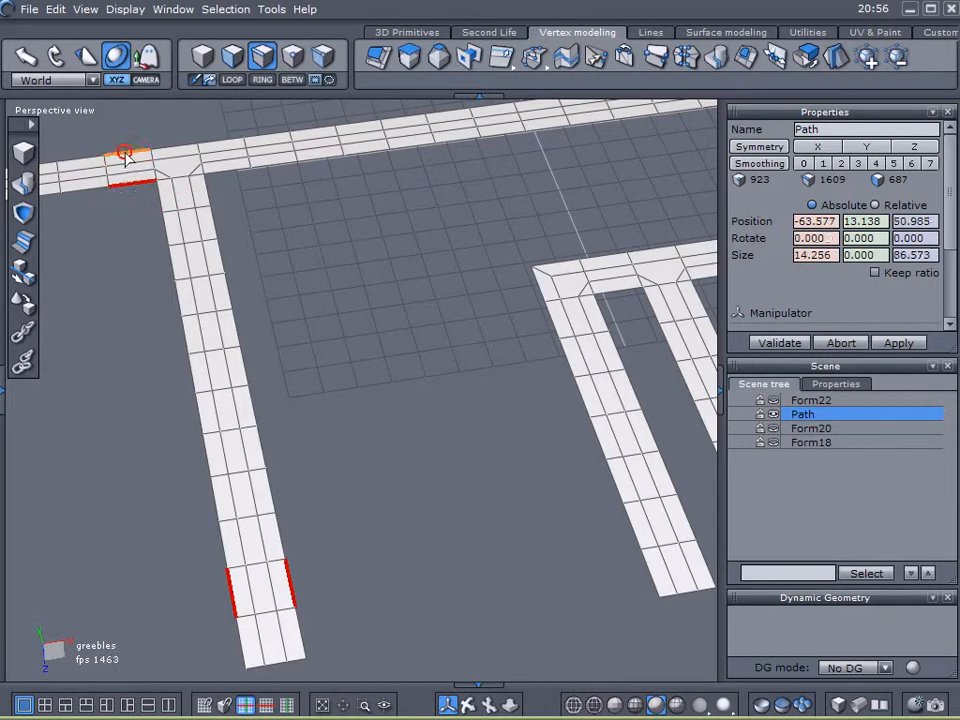
shift+click(572, 360)
shift+click(616, 354)
shift+click(604, 282)
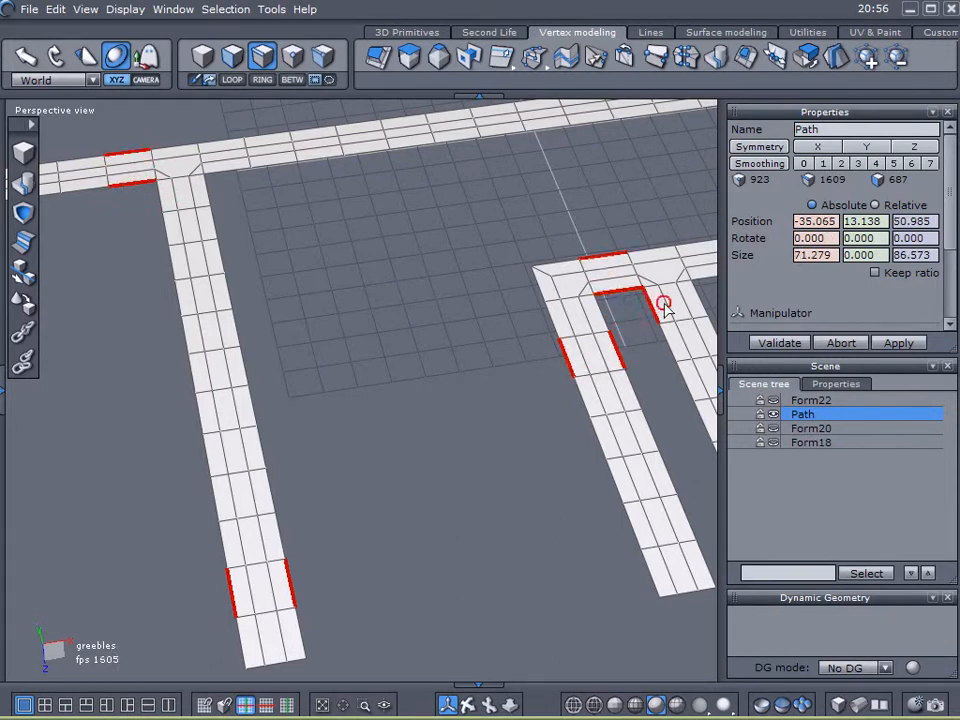
shift+click(696, 292)
shift+click(703, 270)
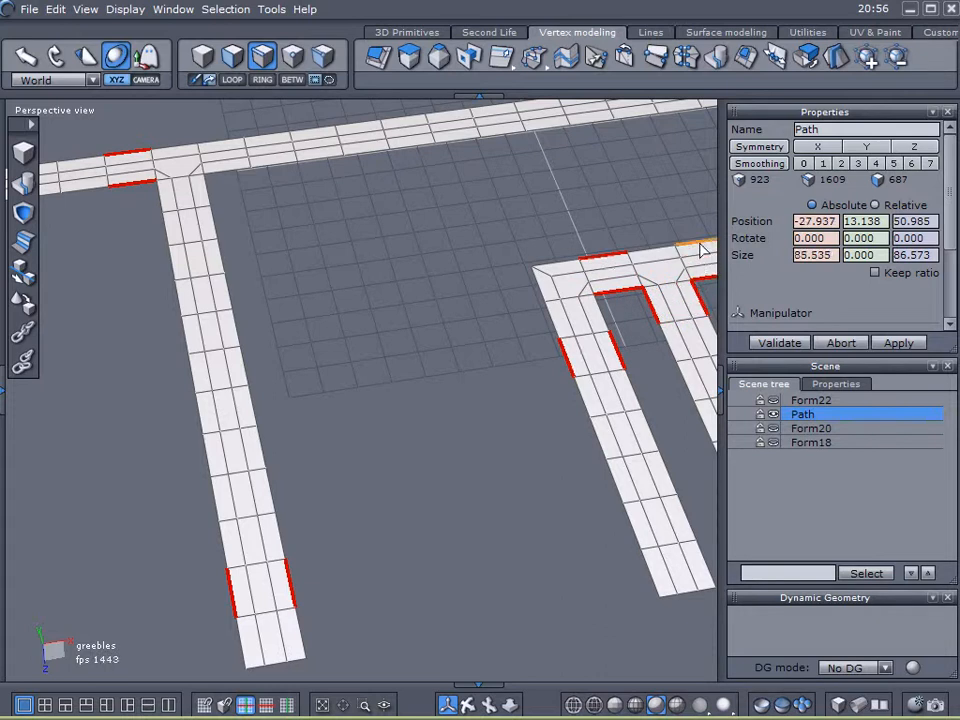
shift+click(538, 282)
- Add more crossing edges on the outer bands of the remaining strips to the selection
middle_drag(510, 350, 272, 306)
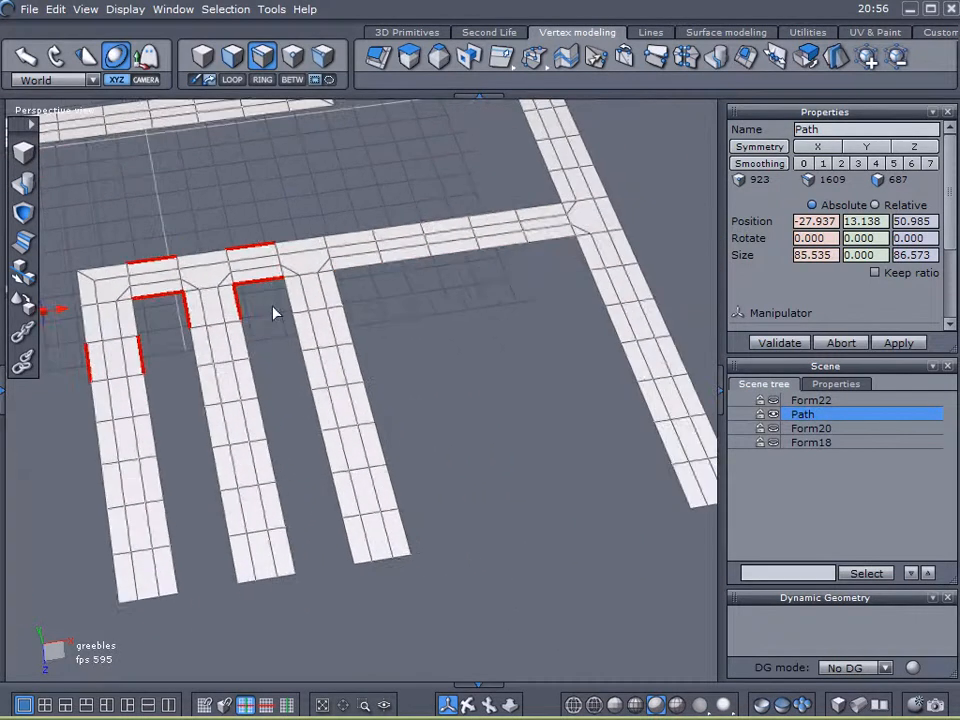
shift+click(294, 326)
mouse_move(350, 330)
mouse_down()
mouse_move(568, 279)
mouse_move(585, 252)
mouse_move(634, 255)
mouse_move(622, 200)
mouse_up()
shift+click(544, 161)
right_drag(407, 364, 437, 339)
middle_drag(437, 339, 289, 507)
scroll(340, 552, down, 3)
scroll(309, 413, down, 3)
middle_drag(365, 407, 606, 295)
middle_drag(322, 317, 216, 416)
right_drag(216, 416, 228, 379)
scroll(240, 365, up, 3)
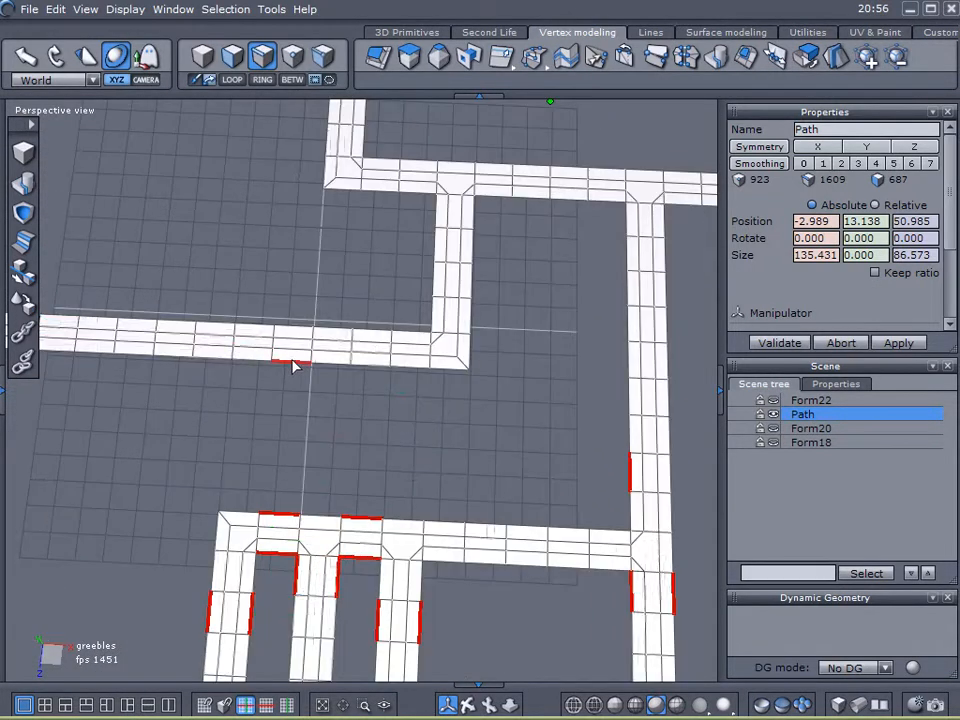
shift+click(454, 315)
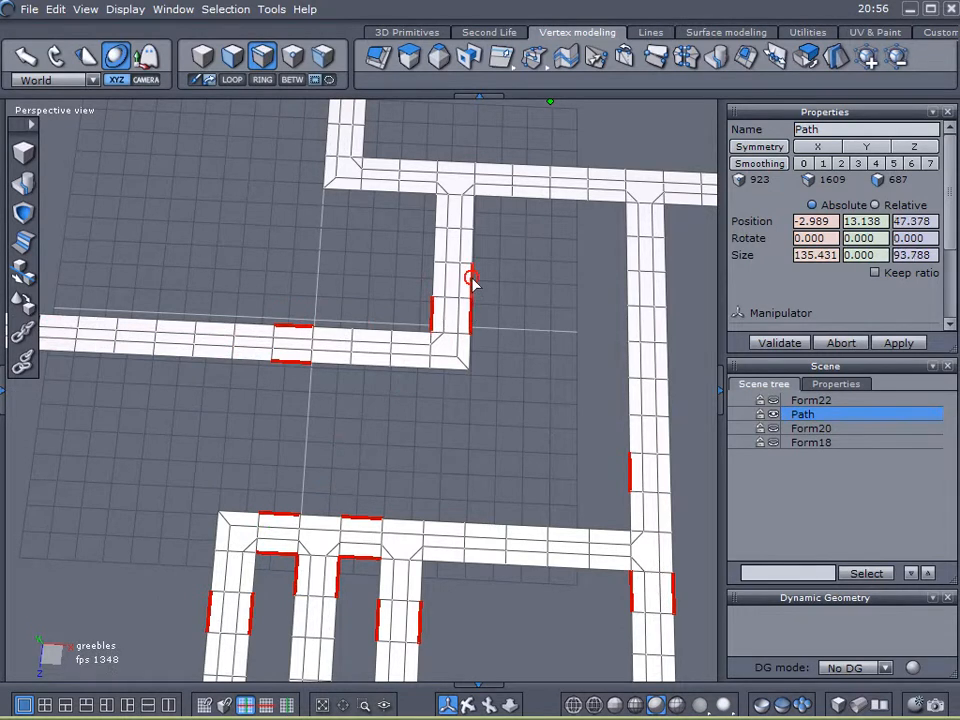
shift+click(410, 167)
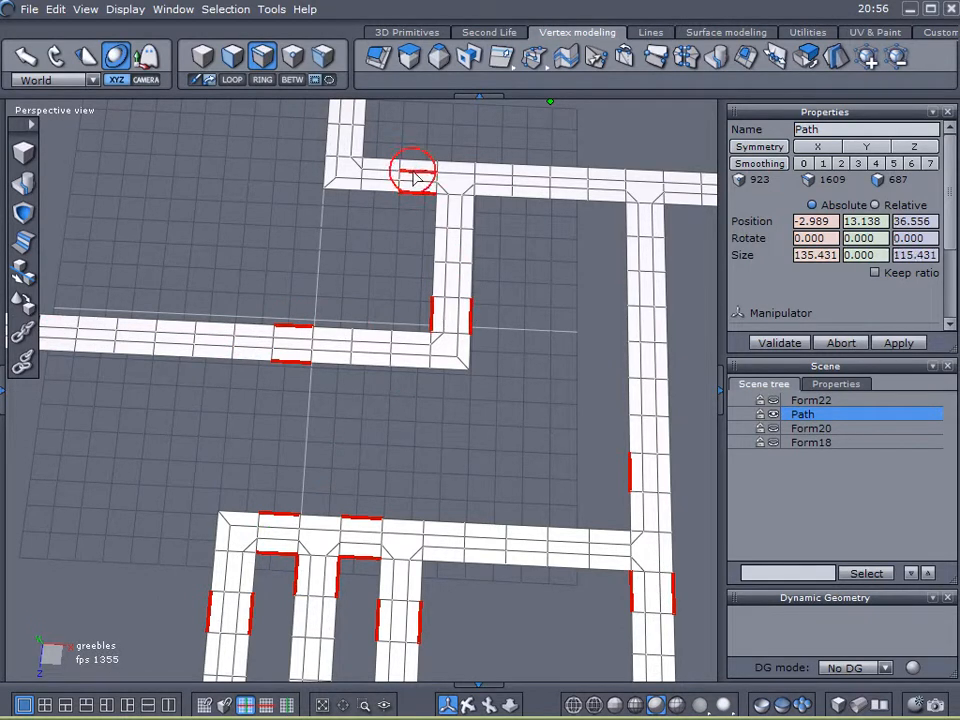
shift+click(330, 113)
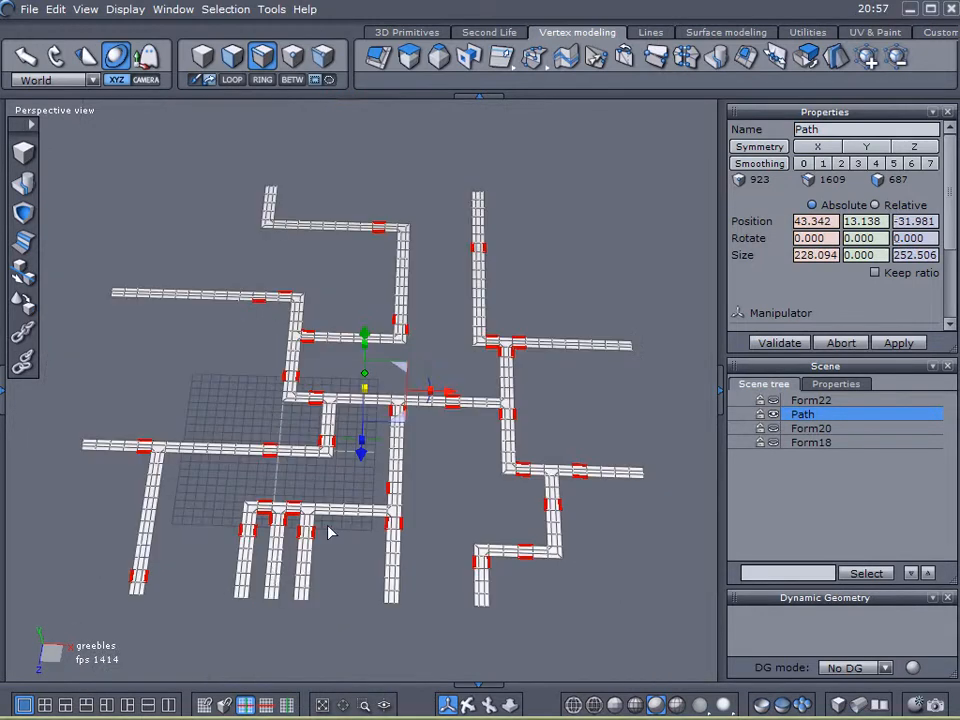
- Expand the selected edges into loops and convert the selection to faces
click(232, 80)
scroll(414, 360, up, 4)
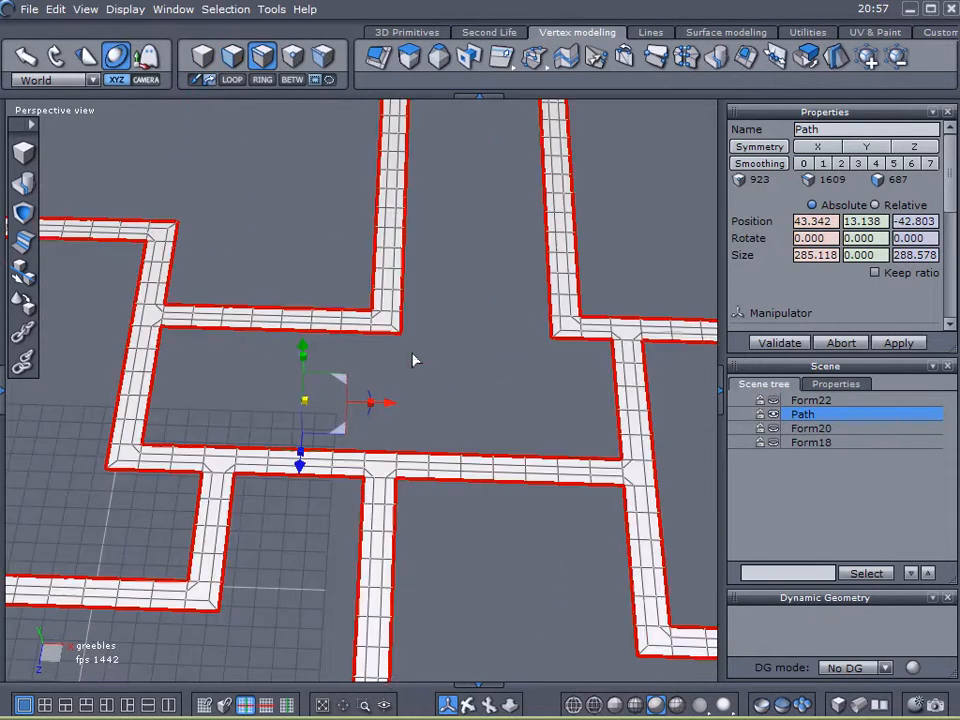
scroll(414, 360, up, 2)
right_drag(388, 396, 400, 369)
click(226, 9)
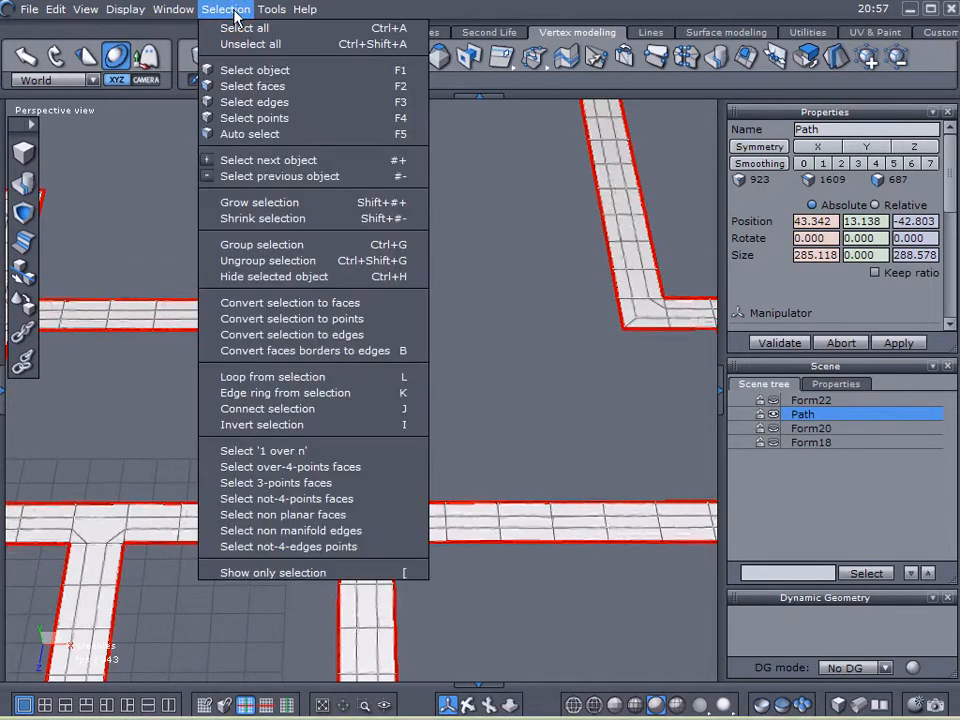
click(317, 303)
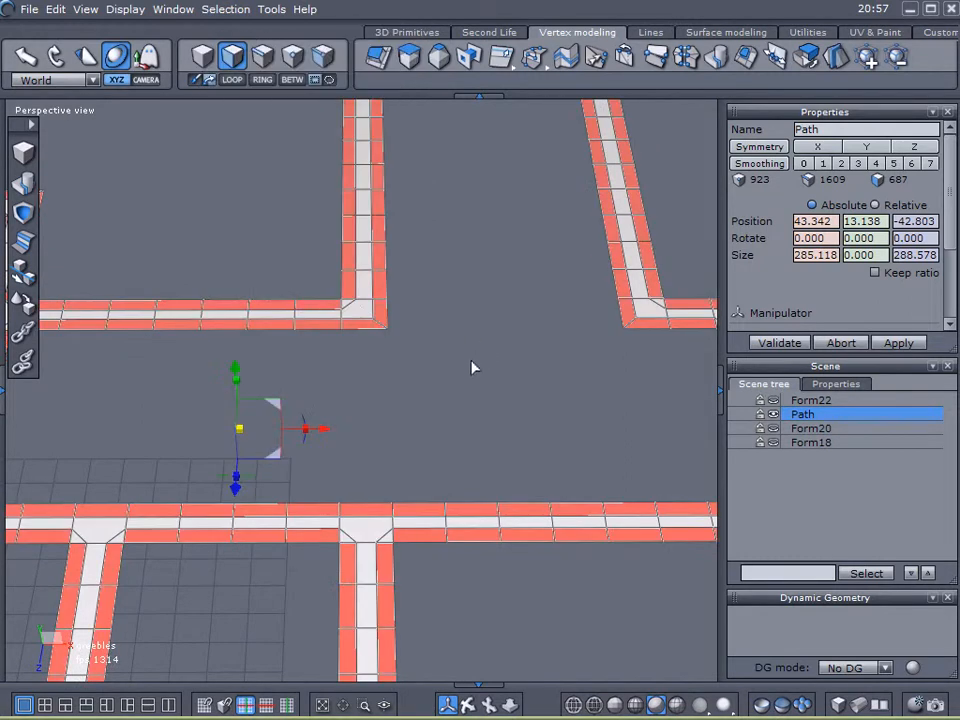
- Invert the face selection so the centre bands of all path strips are selected instead of the outer bands
scroll(476, 360, down, 3)
middle_drag(514, 386, 608, 221)
scroll(219, 366, up, 3)
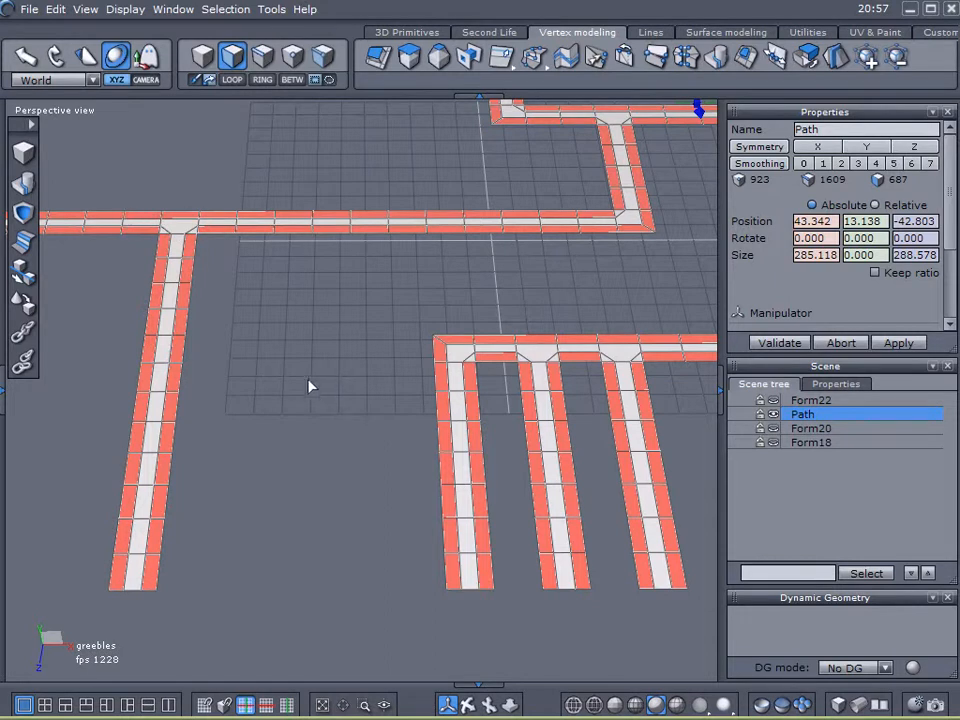
middle_drag(300, 384, 230, 410)
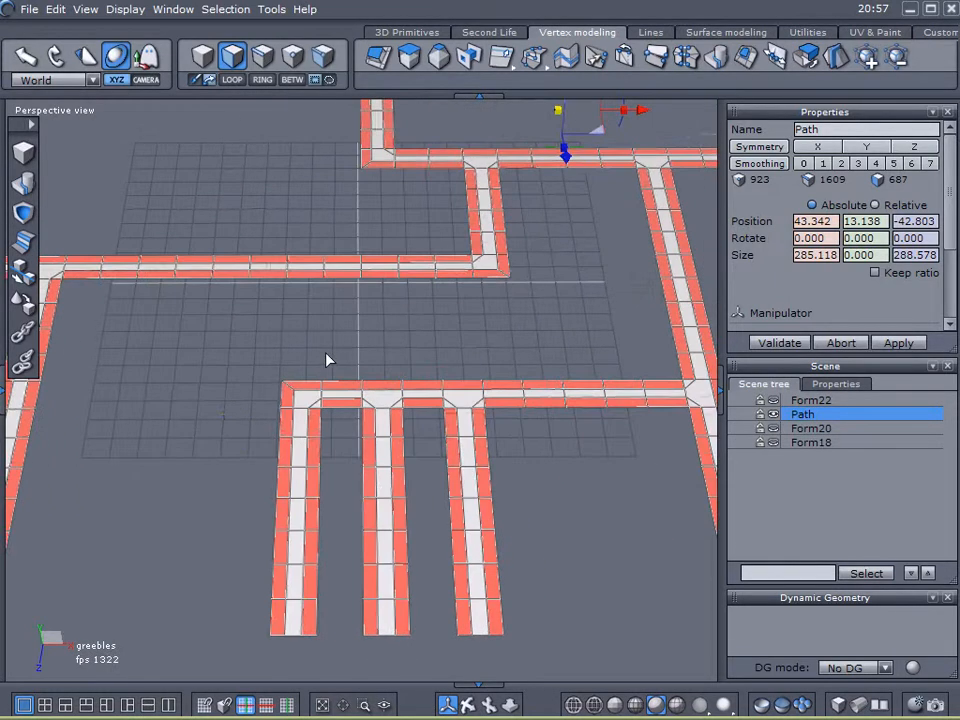
scroll(379, 332, up, 3)
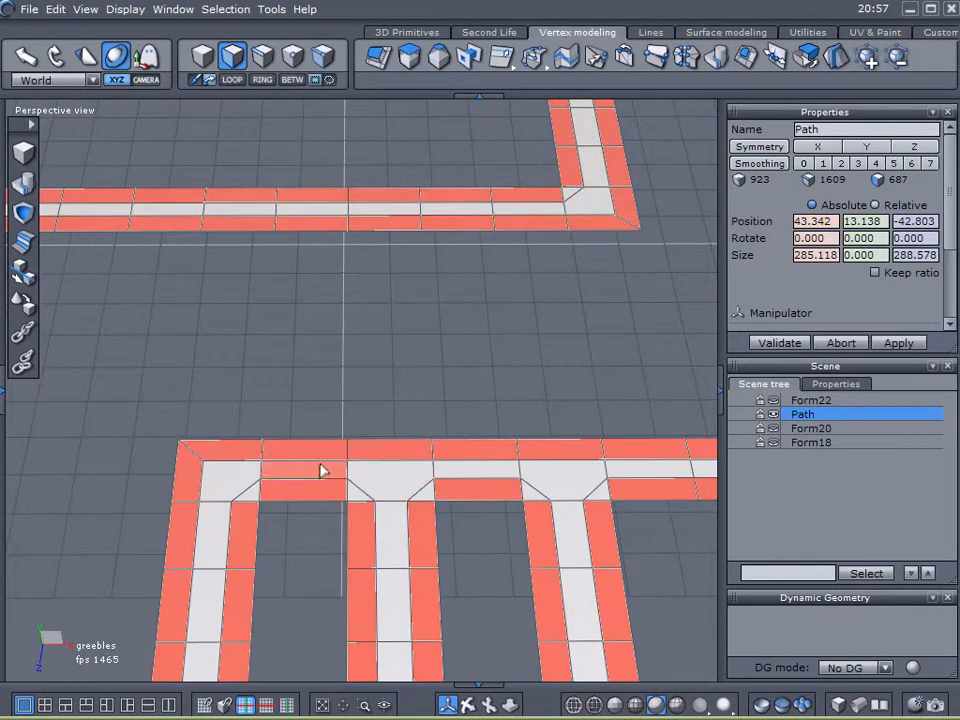
click(230, 10)
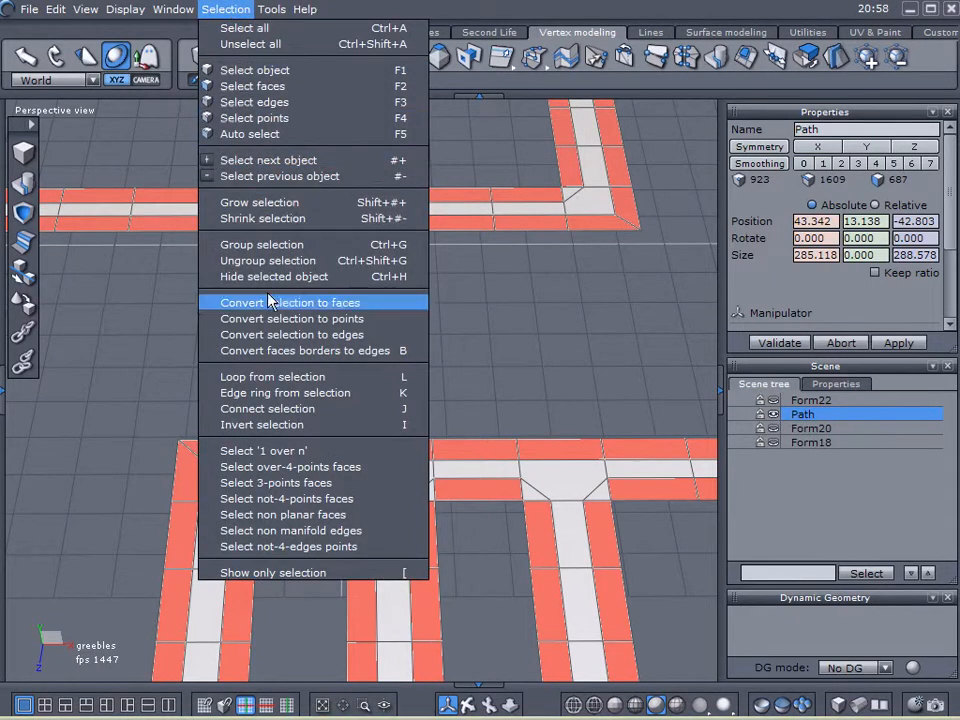
click(262, 425)
scroll(525, 328, down, 5)
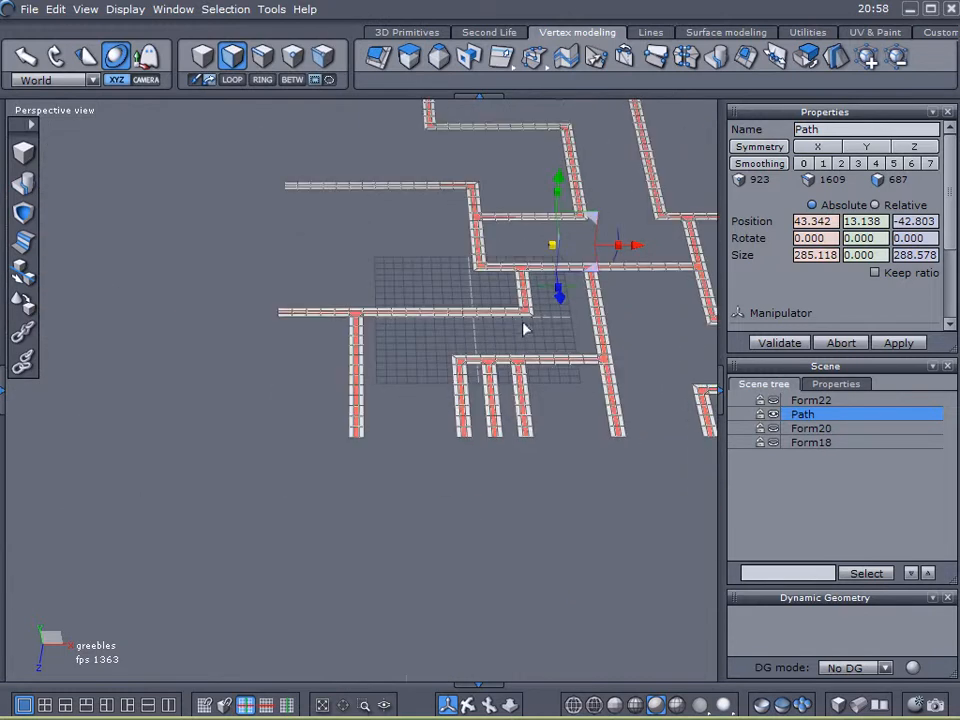
scroll(420, 450, up, 8)
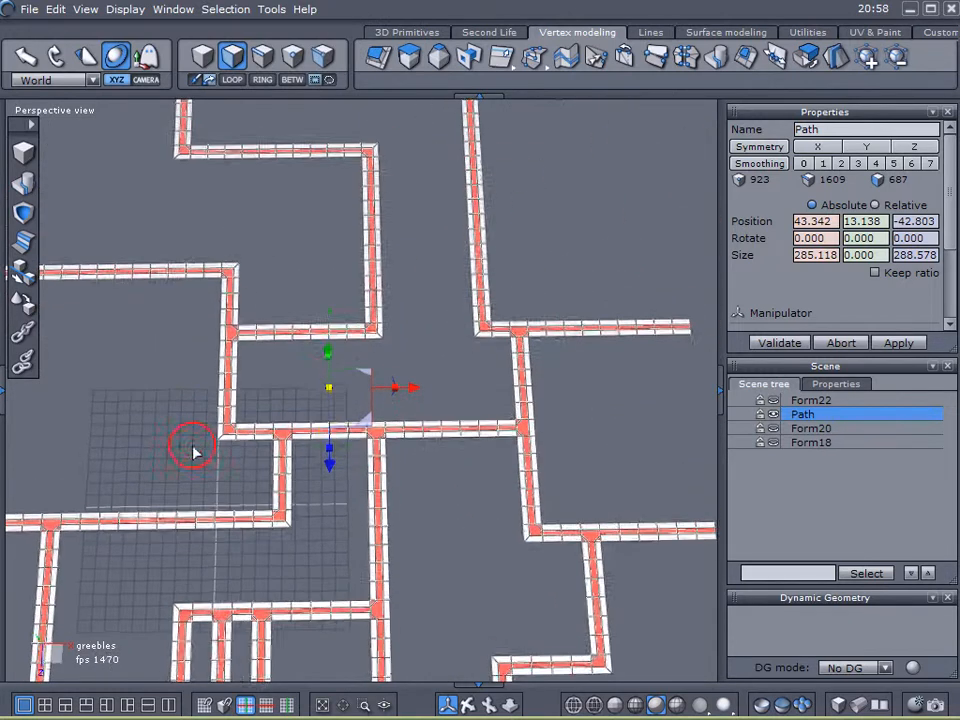
middle_drag(182, 450, 216, 346)
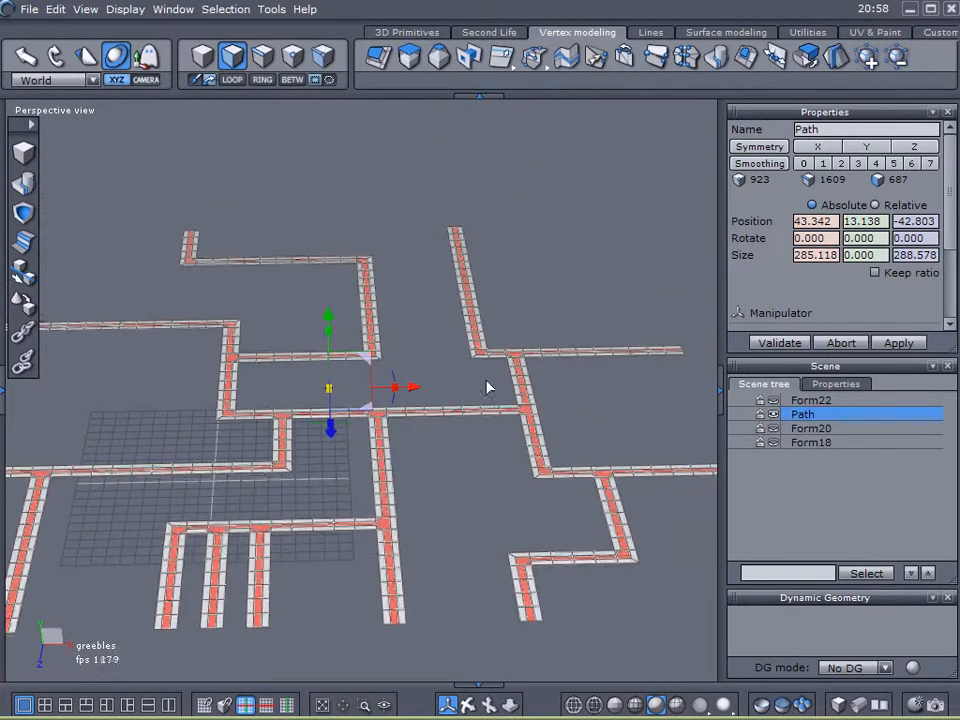
scroll(528, 384, up, 10)
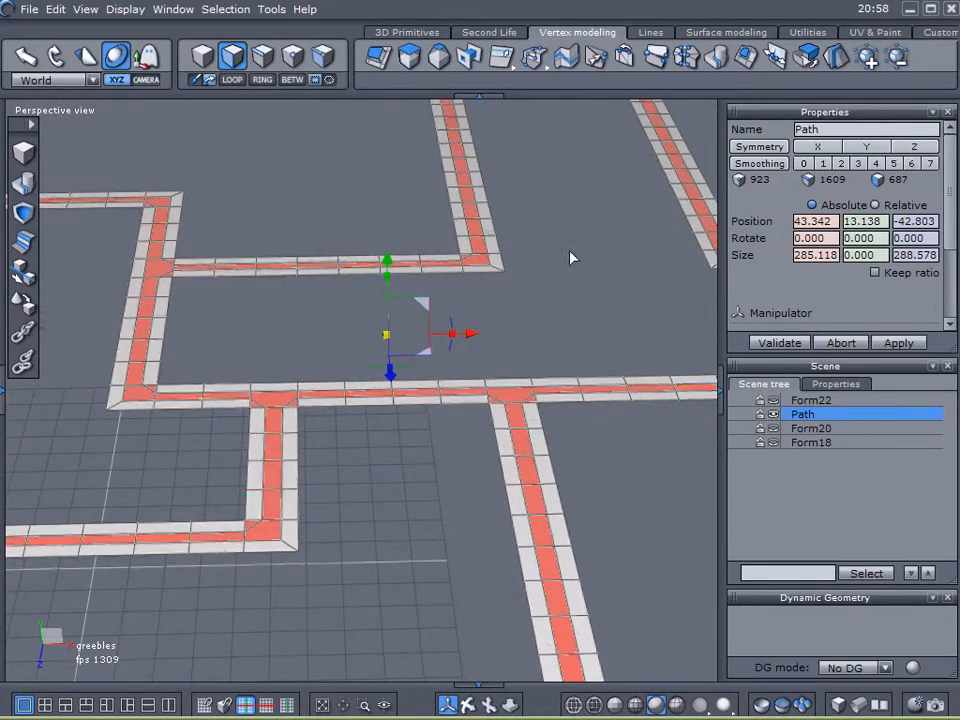
click(773, 401)
click(774, 429)
click(774, 443)
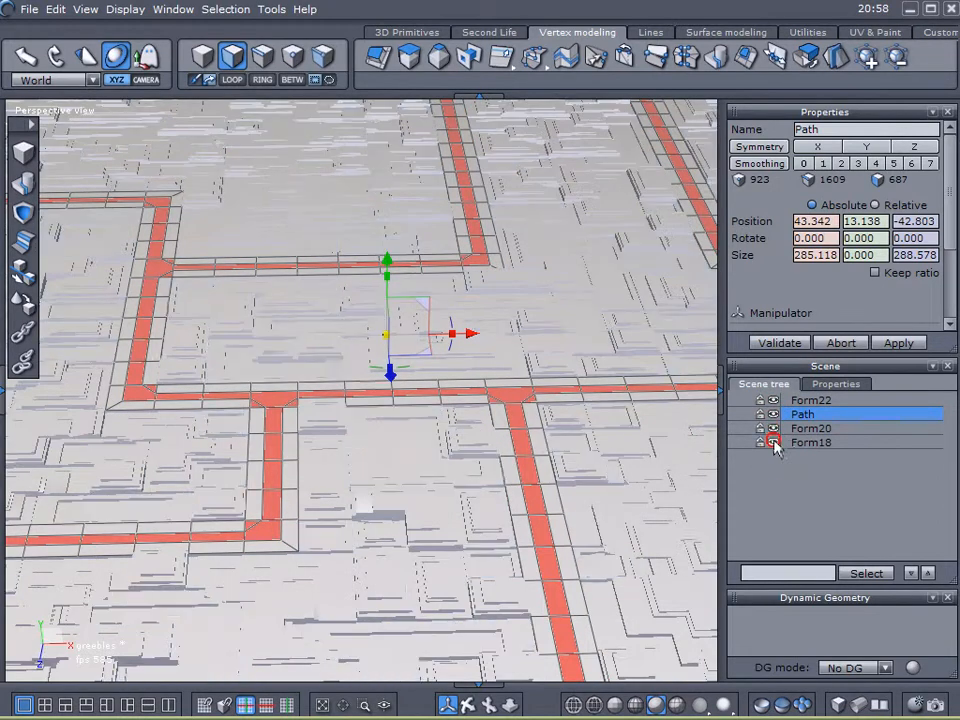
click(409, 57)
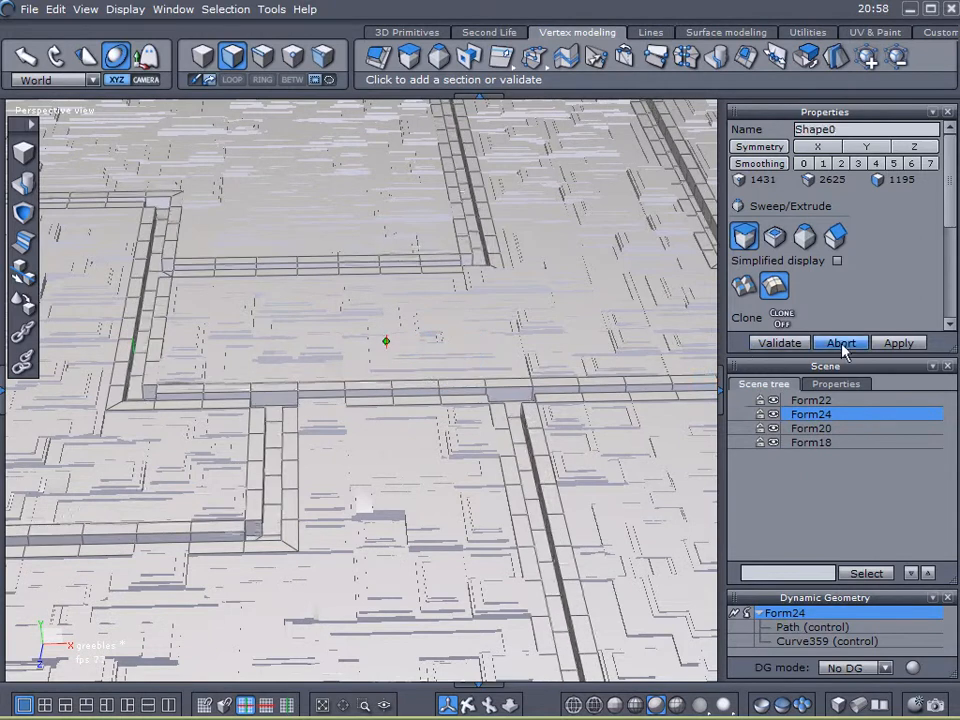
click(843, 344)
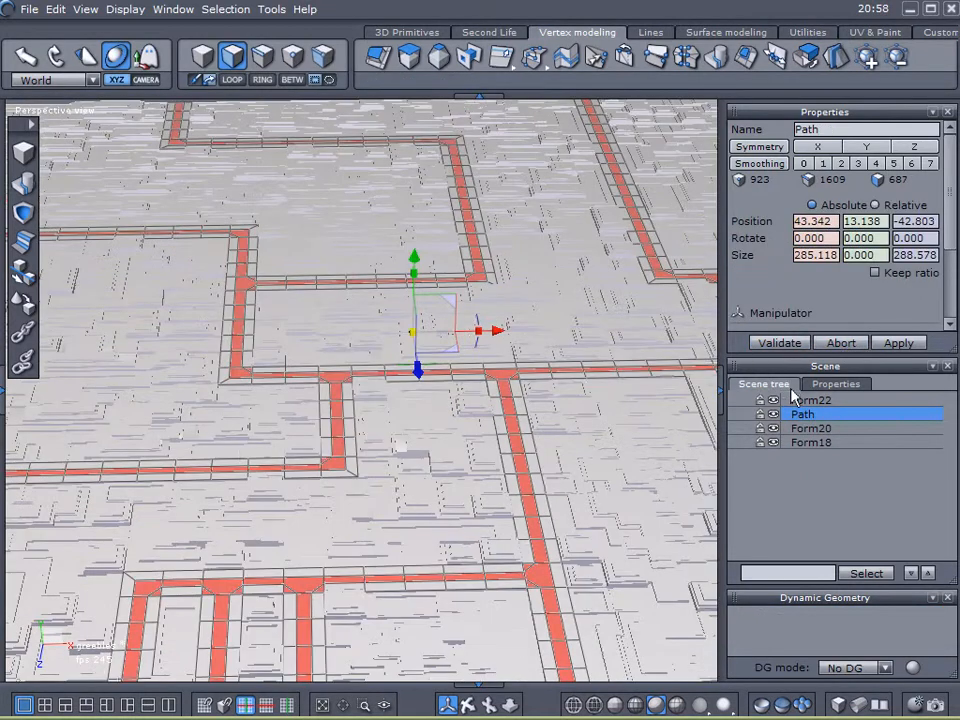
click(773, 400)
click(773, 428)
click(773, 442)
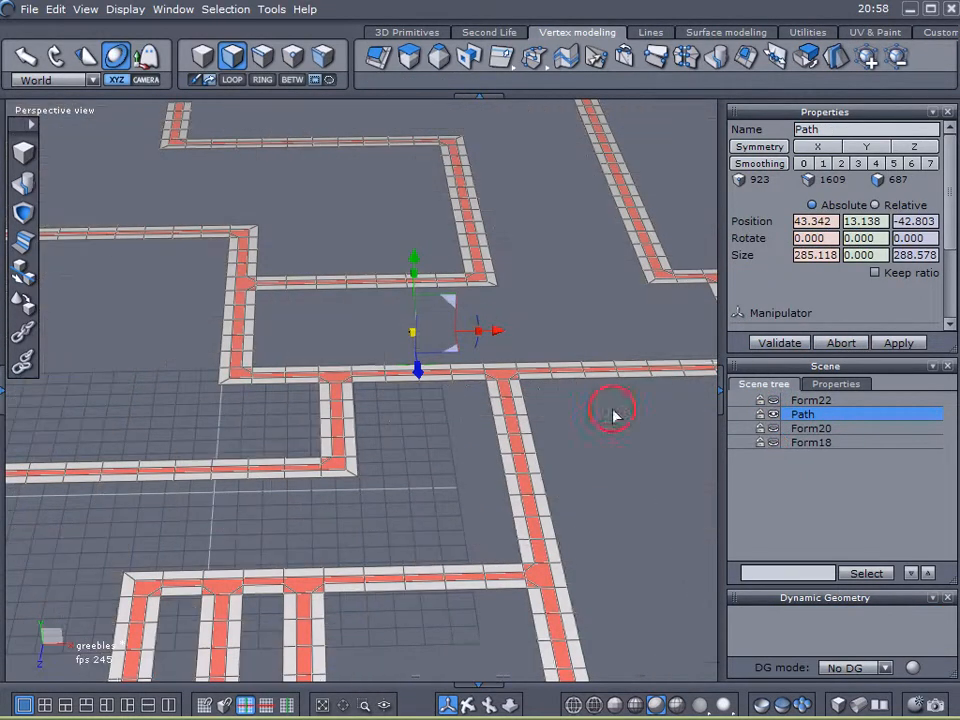
- Unhide the Form22, Form20 and Form18 objects so the greebled panels show alongside the path
right_drag(520, 507, 511, 526)
middle_drag(334, 312, 376, 351)
scroll(298, 290, up, 3)
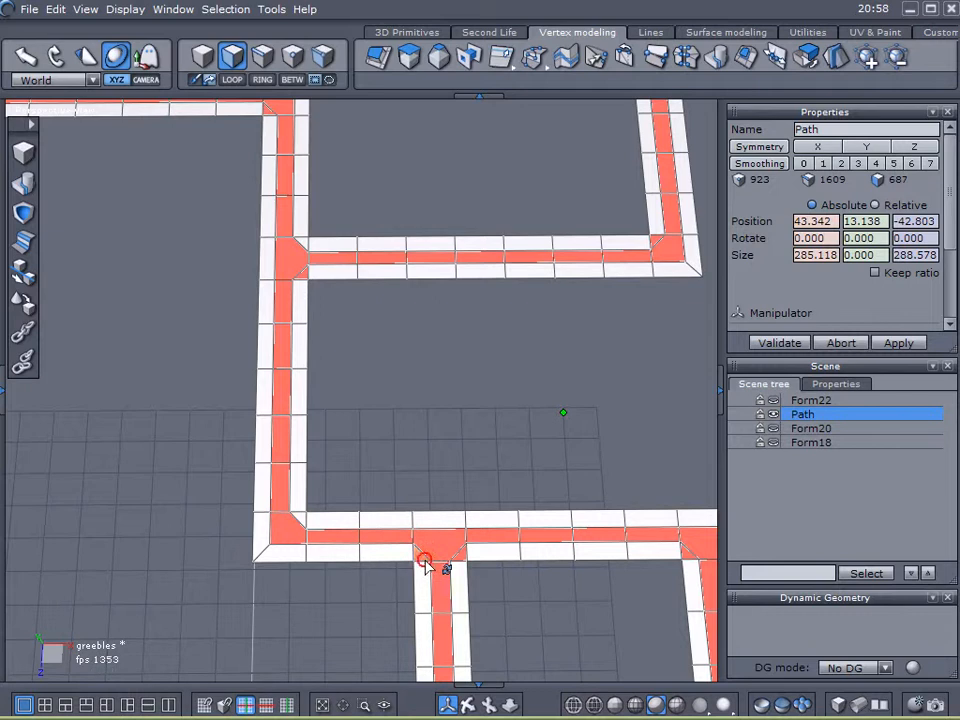
scroll(576, 429, down, 2)
middle_drag(576, 429, 450, 304)
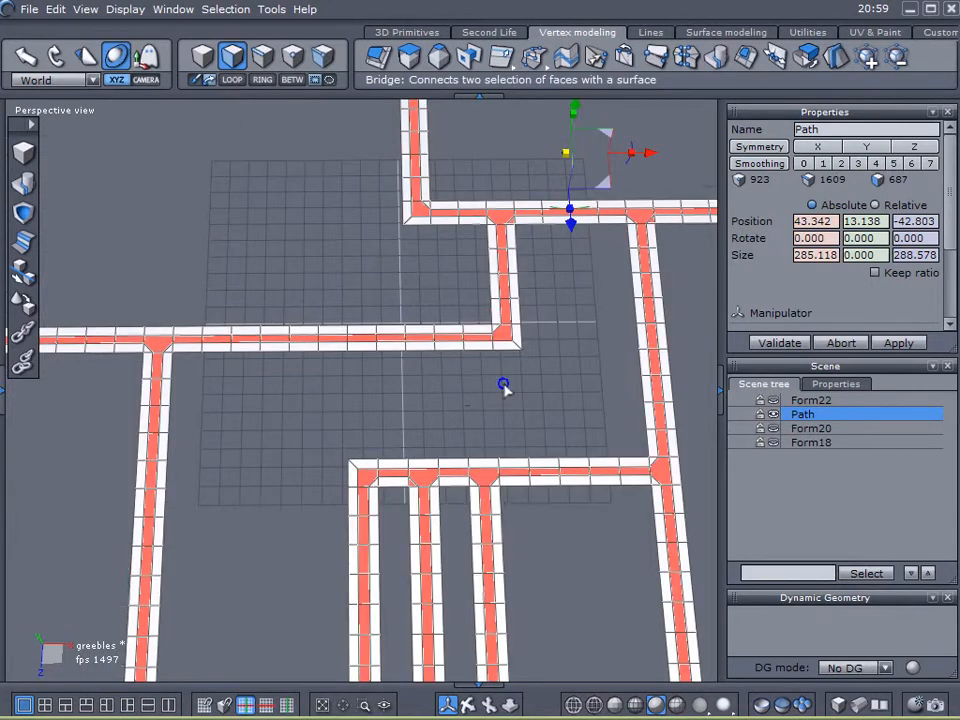
middle_drag(503, 386, 398, 319)
right_drag(394, 438, 632, 417)
click(774, 445)
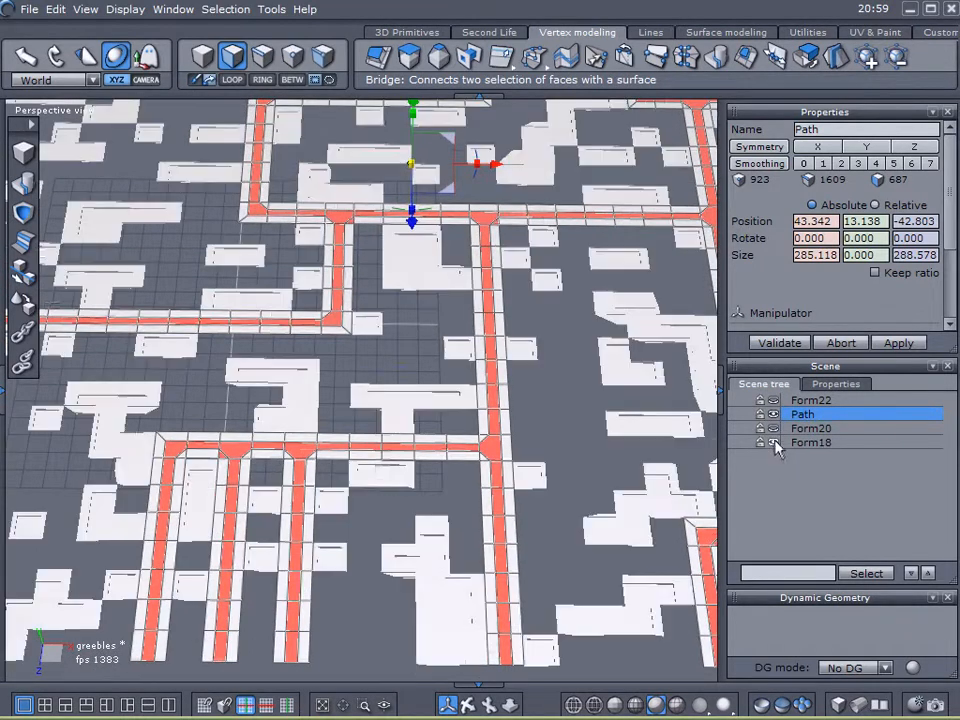
click(773, 430)
click(773, 400)
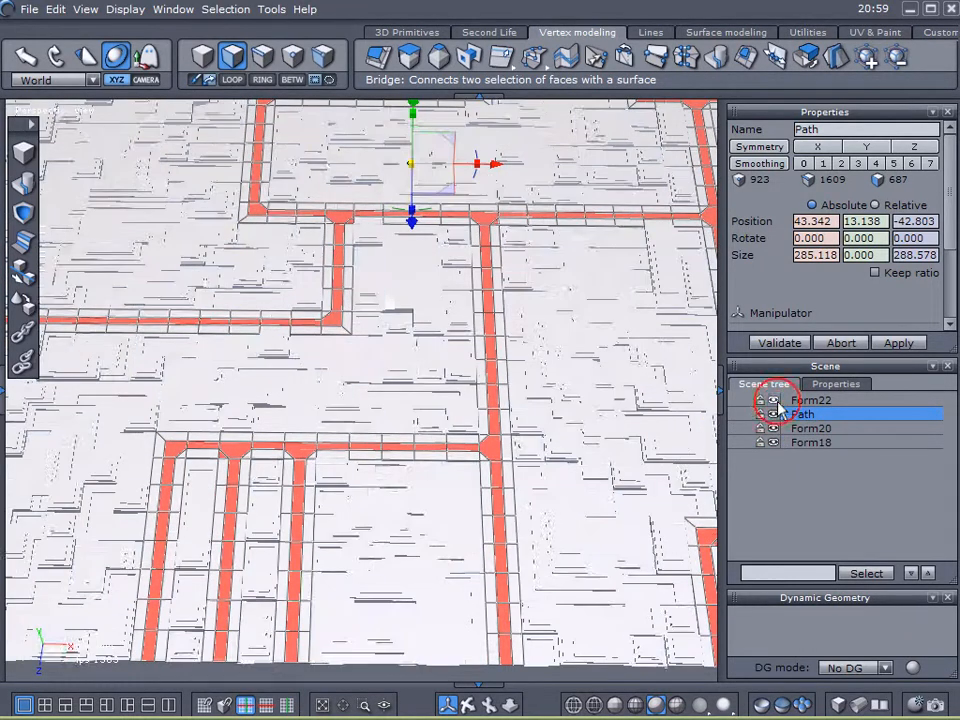
- Sweep the selected centre strip faces a short distance into channels and validate the sweep
scroll(436, 275, up, 3)
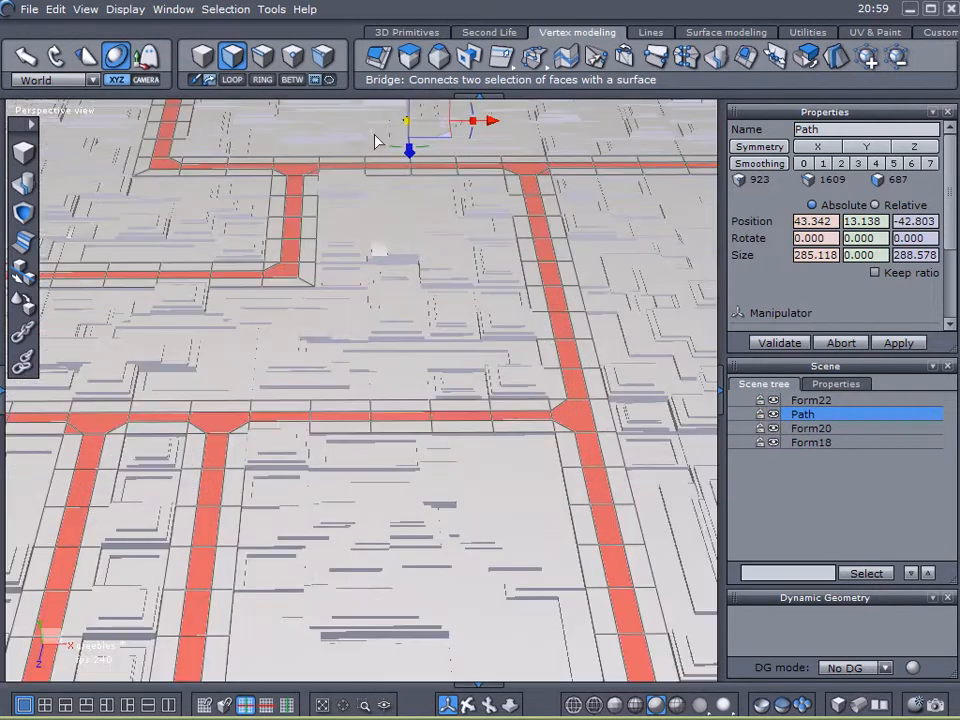
click(408, 59)
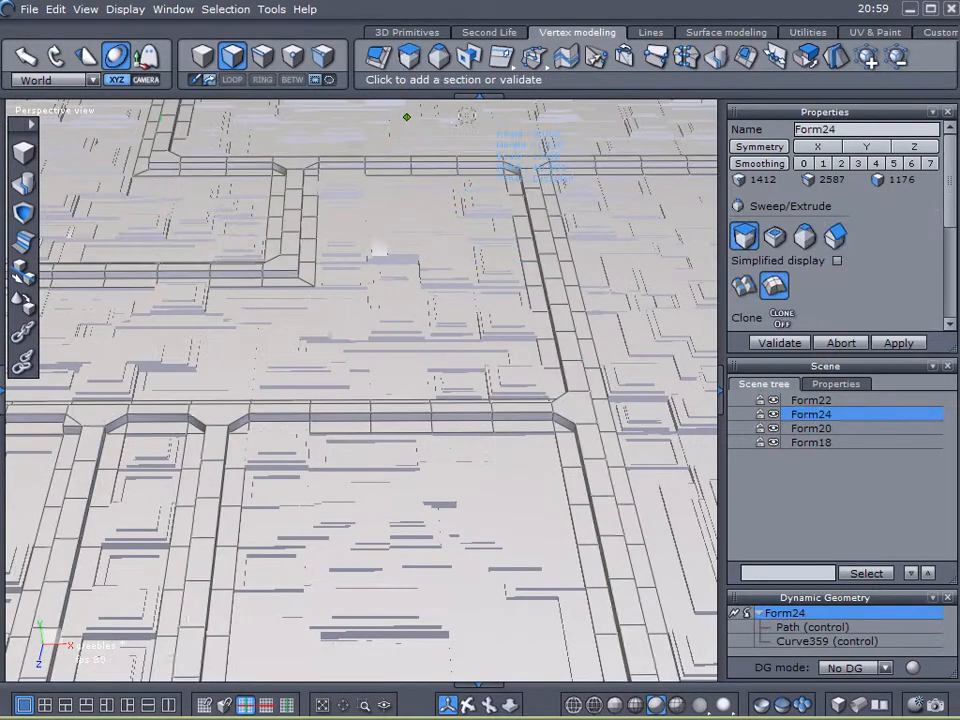
middle_drag(506, 184, 530, 238)
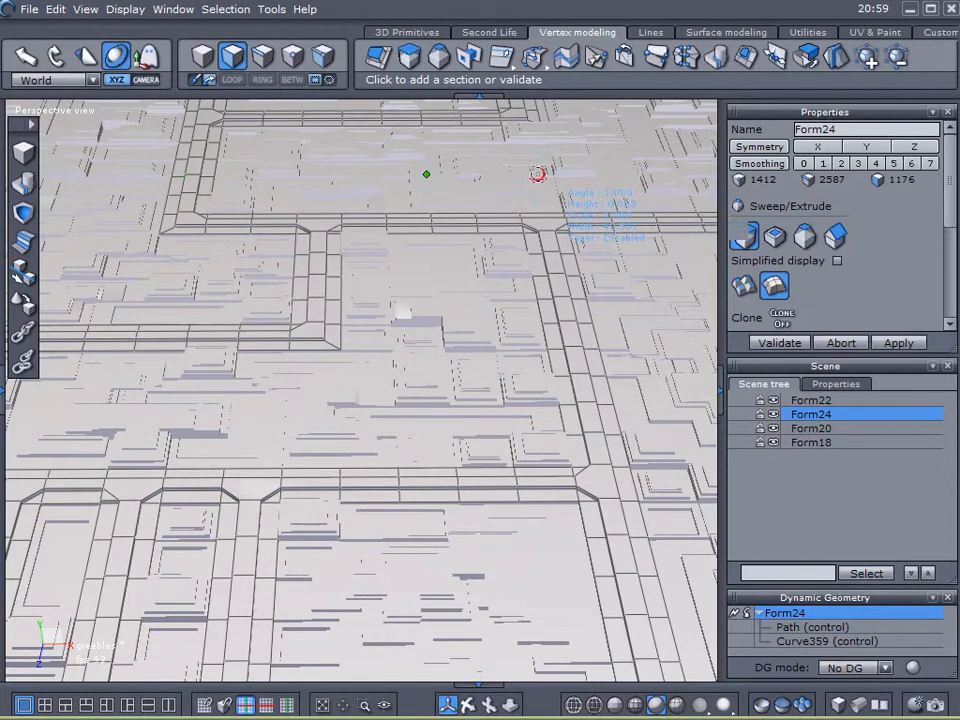
click(806, 343)
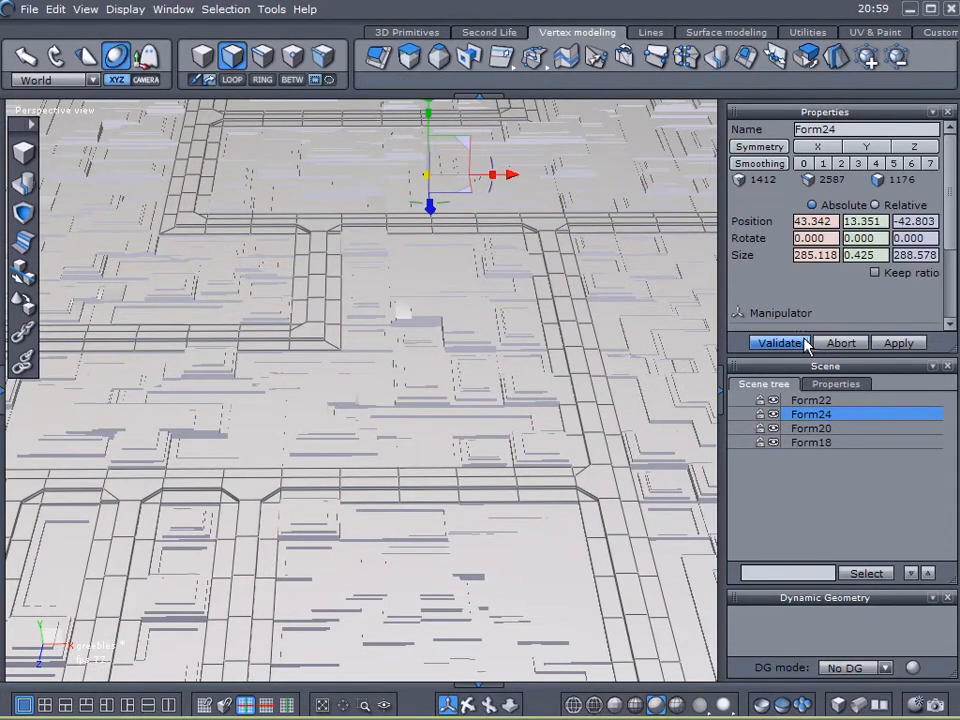
- Deselect everything and orbit around the finished greebled surface to inspect the result
scroll(578, 392, down, 6)
click(794, 493)
right_drag(588, 362, 628, 443)
scroll(574, 326, up, 6)
right_drag(513, 402, 591, 377)
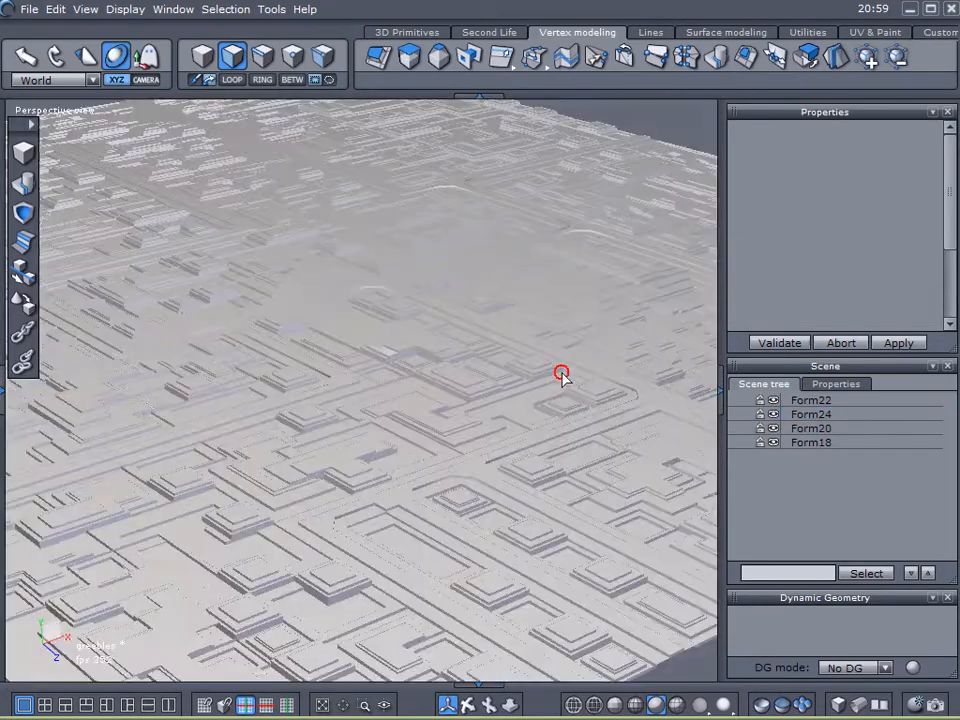
scroll(588, 386, up, 2)
middle_drag(587, 388, 571, 316)
right_drag(571, 316, 551, 327)
middle_drag(551, 327, 598, 316)
right_drag(598, 320, 496, 339)
middle_drag(478, 300, 480, 408)
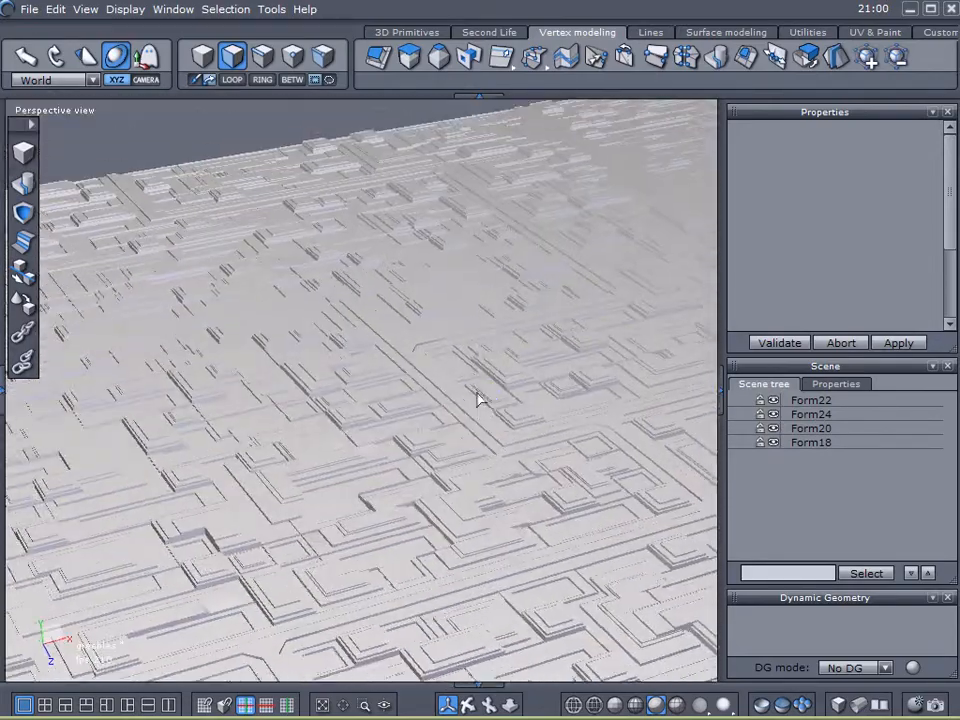
scroll(474, 377, up, 4)
scroll(484, 373, down, 6)
middle_drag(490, 355, 381, 316)
right_drag(429, 381, 344, 422)
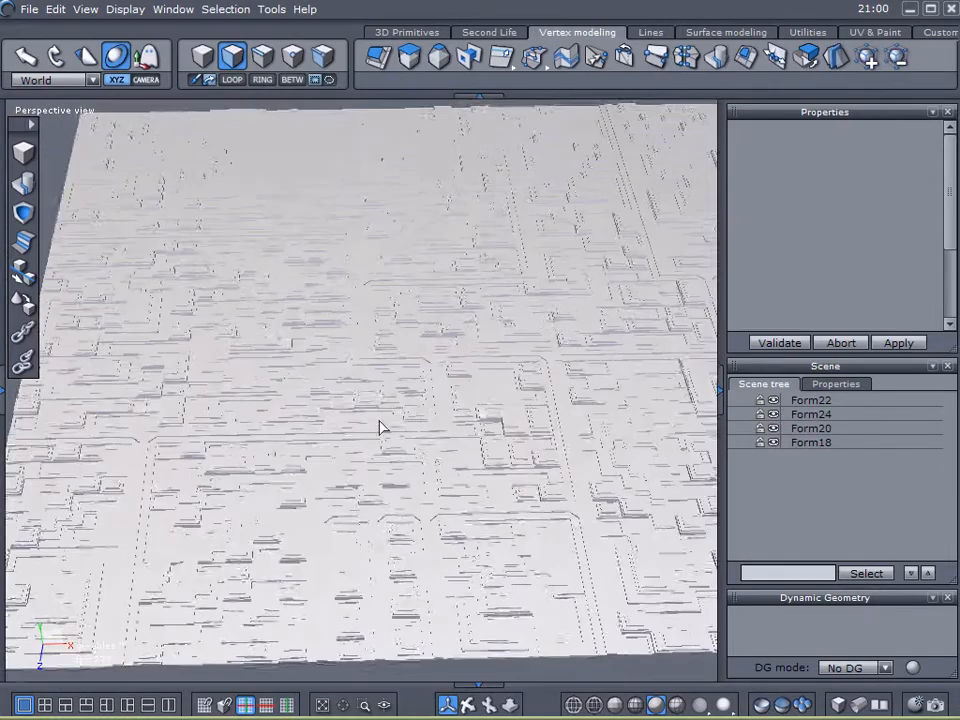
middle_drag(480, 423, 433, 400)
scroll(450, 402, up, 5)
- Switch to Vue and render the Main camera view of the imported Greebles group
scroll(440, 401, down, 4)
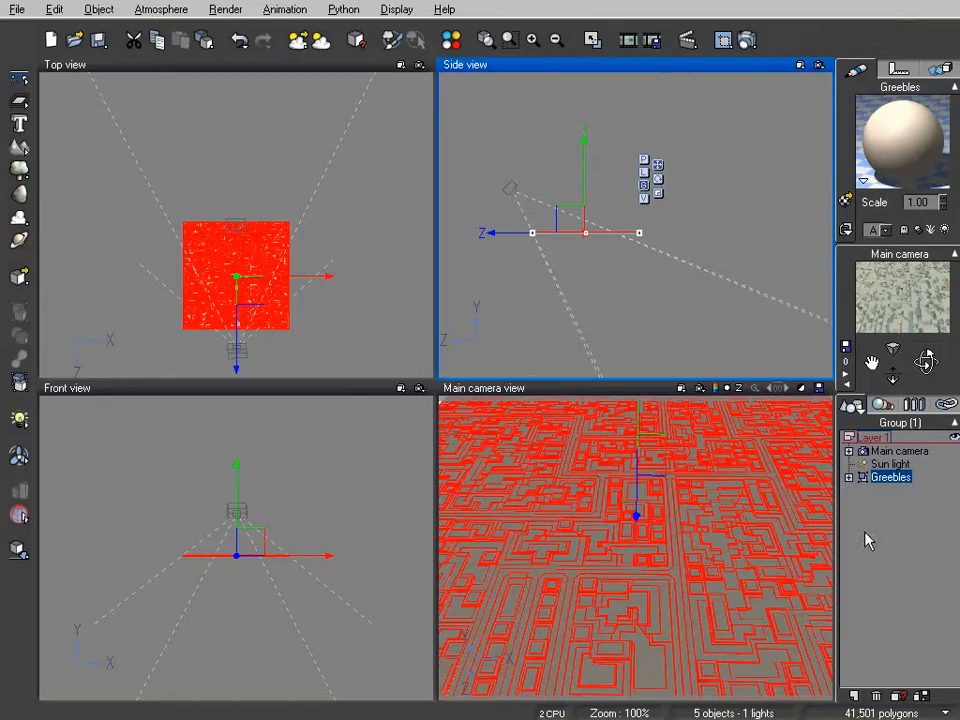
click(849, 478)
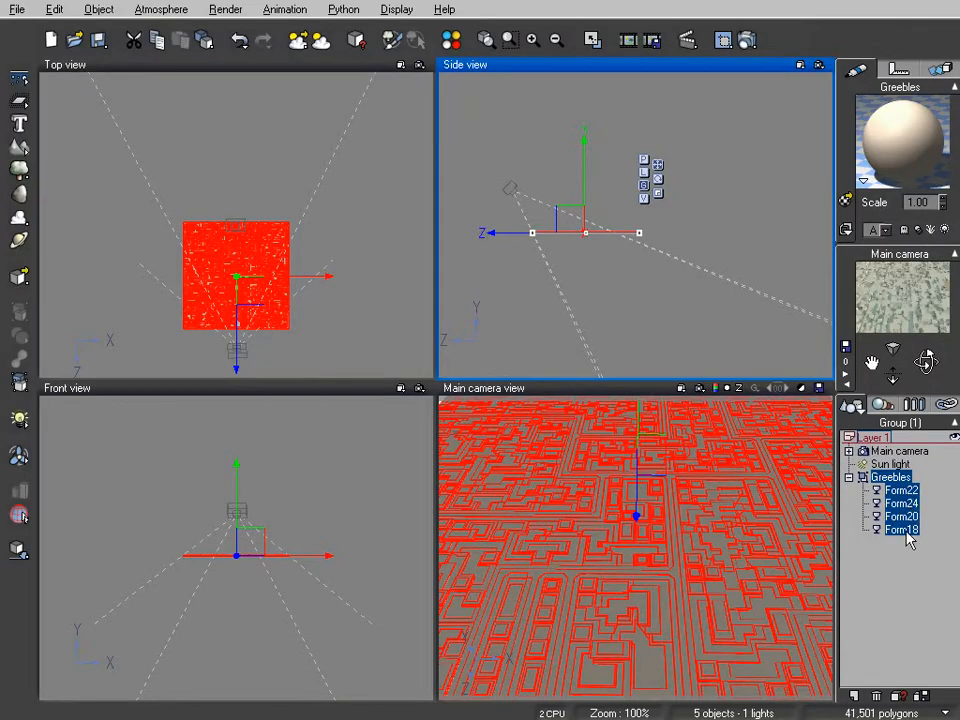
click(849, 478)
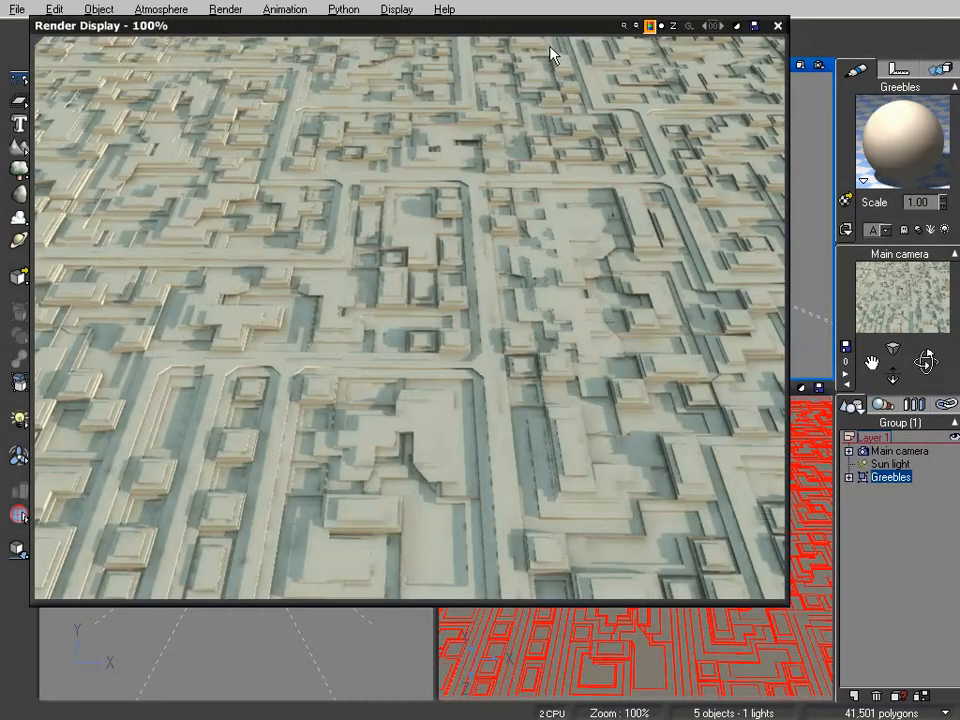
drag(552, 30, 592, 112)
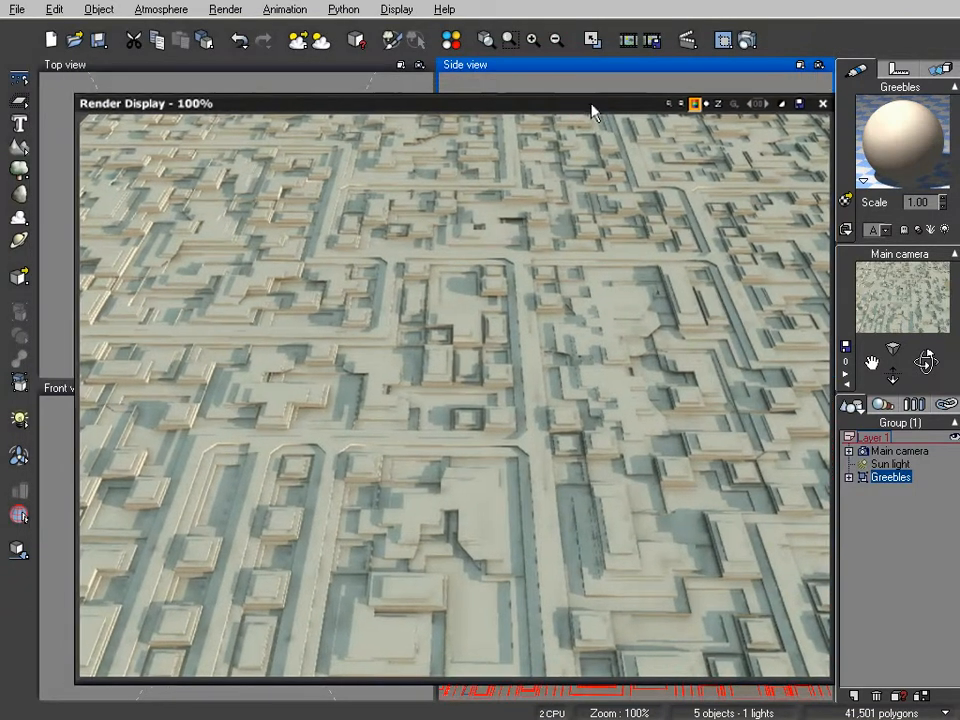
mouse_move(528, 104)
mouse_down()
mouse_move(546, 103)
mouse_move(521, 103)
mouse_up()
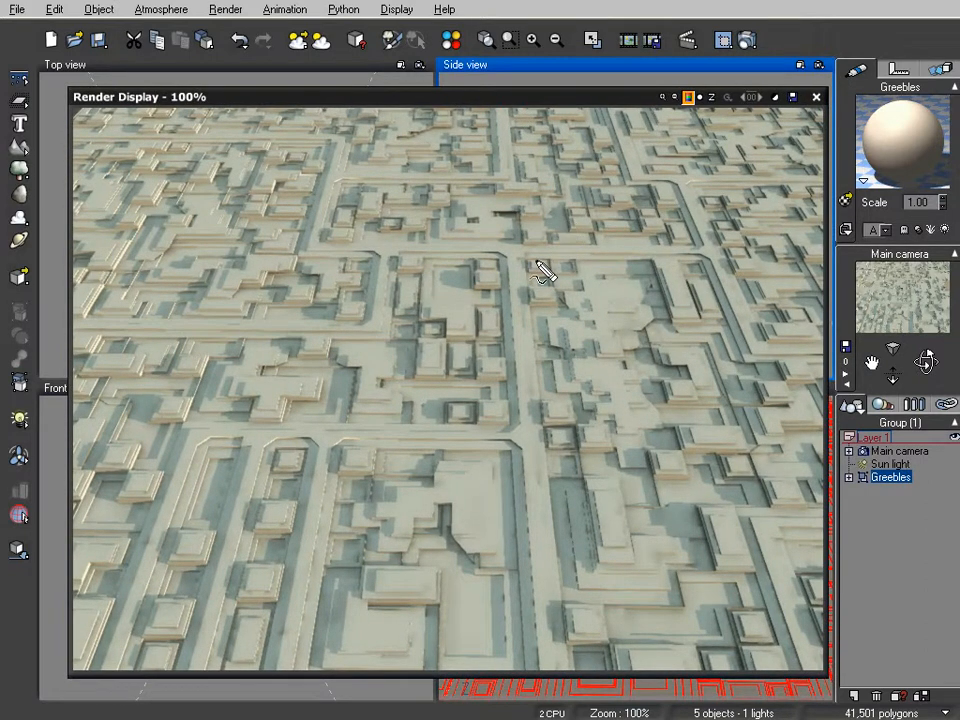
mouse_move(152, 545)
mouse_down()
mouse_move(195, 437)
mouse_move(263, 428)
mouse_move(266, 465)
mouse_move(220, 600)
mouse_up()
mouse_move(263, 430)
mouse_down()
mouse_move(325, 436)
mouse_move(313, 552)
mouse_up()
mouse_move(327, 438)
mouse_down()
mouse_move(522, 442)
mouse_move(512, 258)
mouse_move(691, 252)
mouse_move(816, 350)
mouse_up()
mouse_move(527, 429)
mouse_down()
mouse_move(540, 446)
mouse_move(548, 558)
mouse_move(540, 630)
mouse_up()
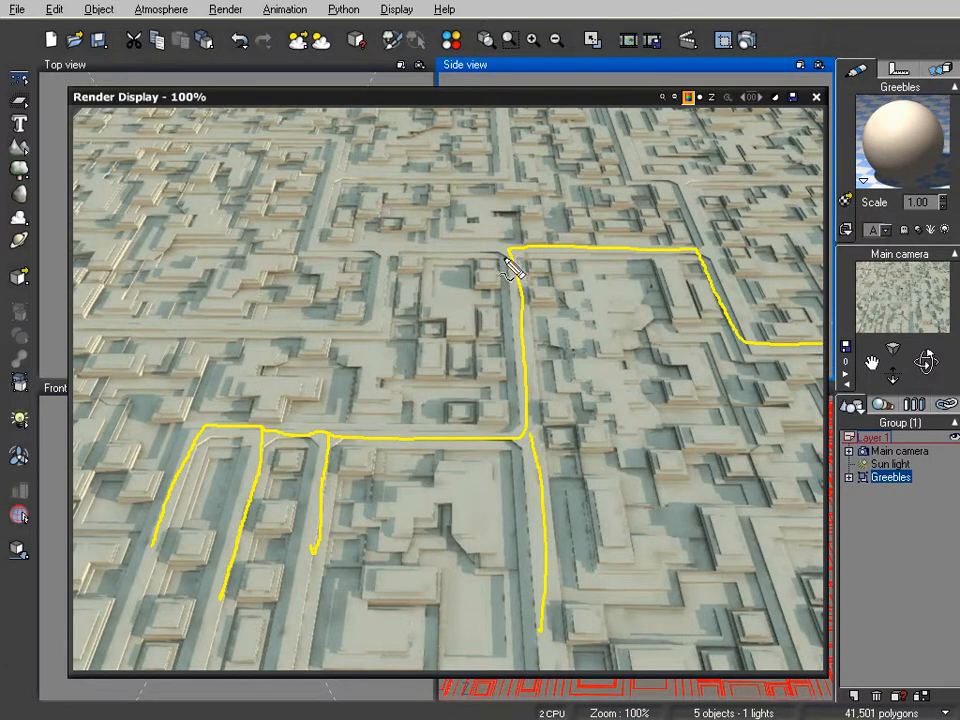
mouse_move(508, 256)
mouse_down()
mouse_move(313, 257)
mouse_move(343, 145)
mouse_move(244, 135)
mouse_up()
mouse_move(340, 180)
mouse_down()
mouse_move(450, 182)
mouse_move(506, 155)
mouse_move(500, 124)
mouse_up()
mouse_move(388, 256)
mouse_down()
mouse_move(371, 325)
mouse_move(74, 330)
mouse_up()
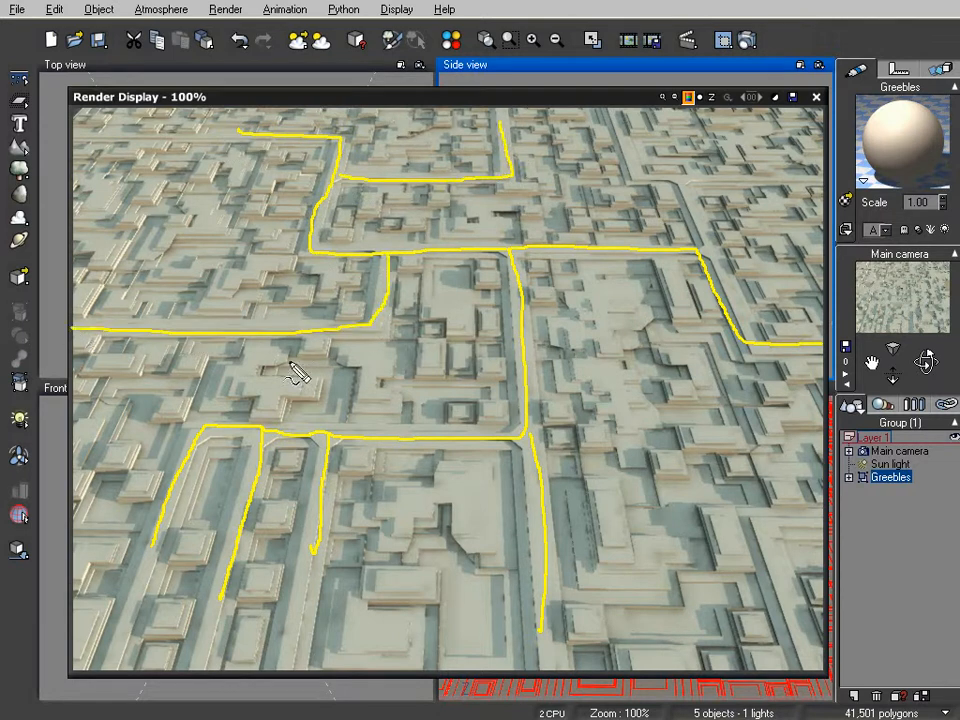
drag(155, 550, 142, 638)
drag(220, 598, 209, 655)
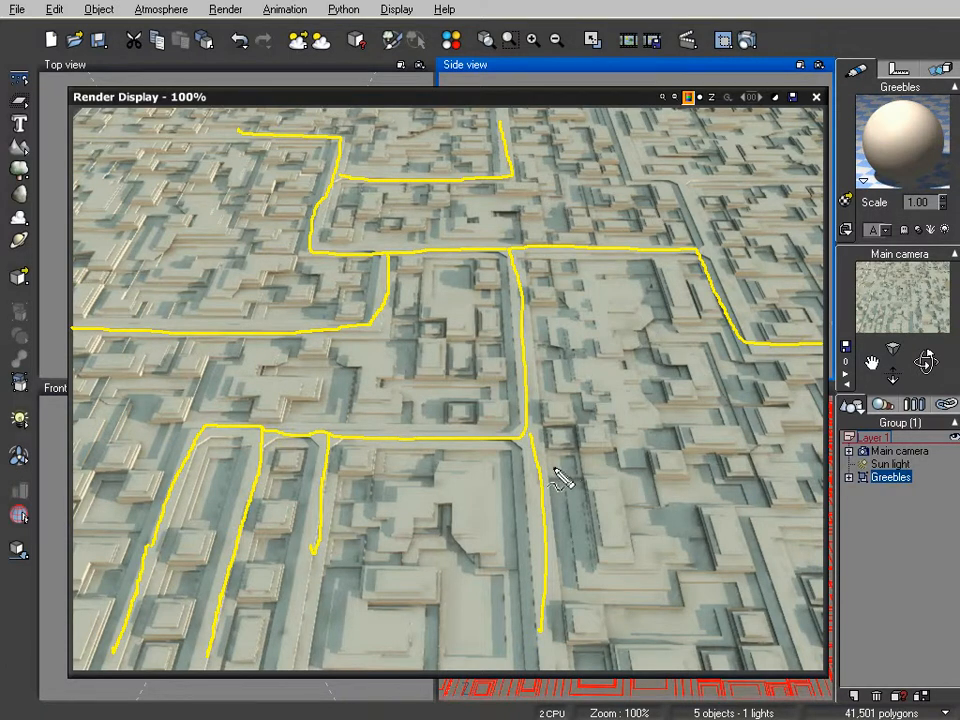
key(Escape)
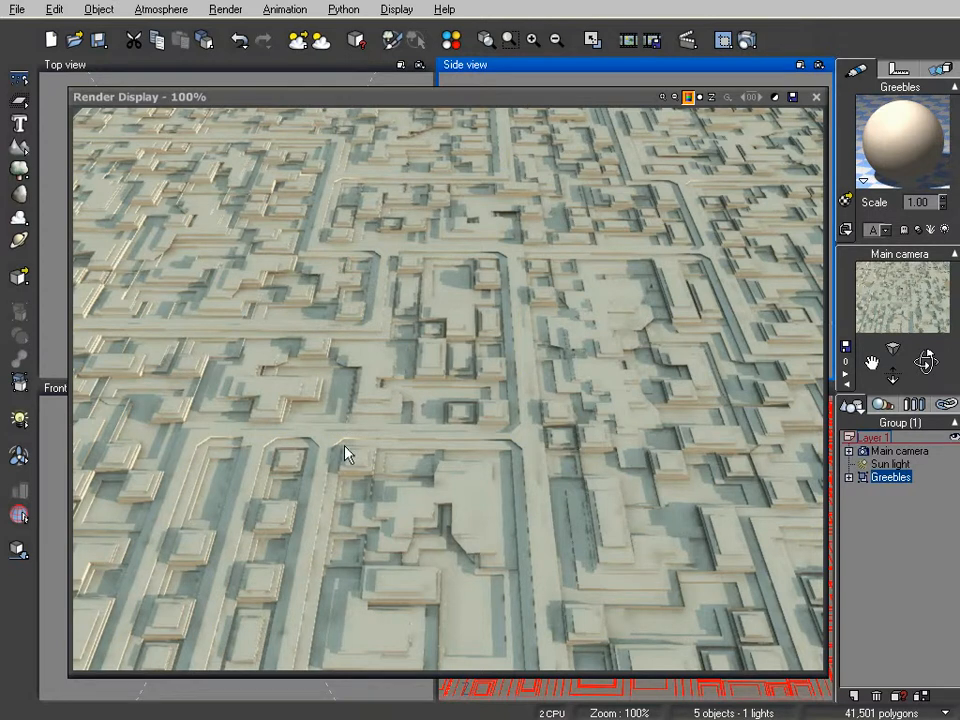
click(597, 440)
click(289, 458)
mouse_move(275, 504)
mouse_down()
mouse_move(268, 514)
mouse_move(288, 510)
mouse_move(262, 506)
mouse_up()
drag(266, 568, 262, 592)
mouse_move(284, 518)
mouse_down()
mouse_move(285, 476)
mouse_move(228, 344)
mouse_move(292, 322)
mouse_up()
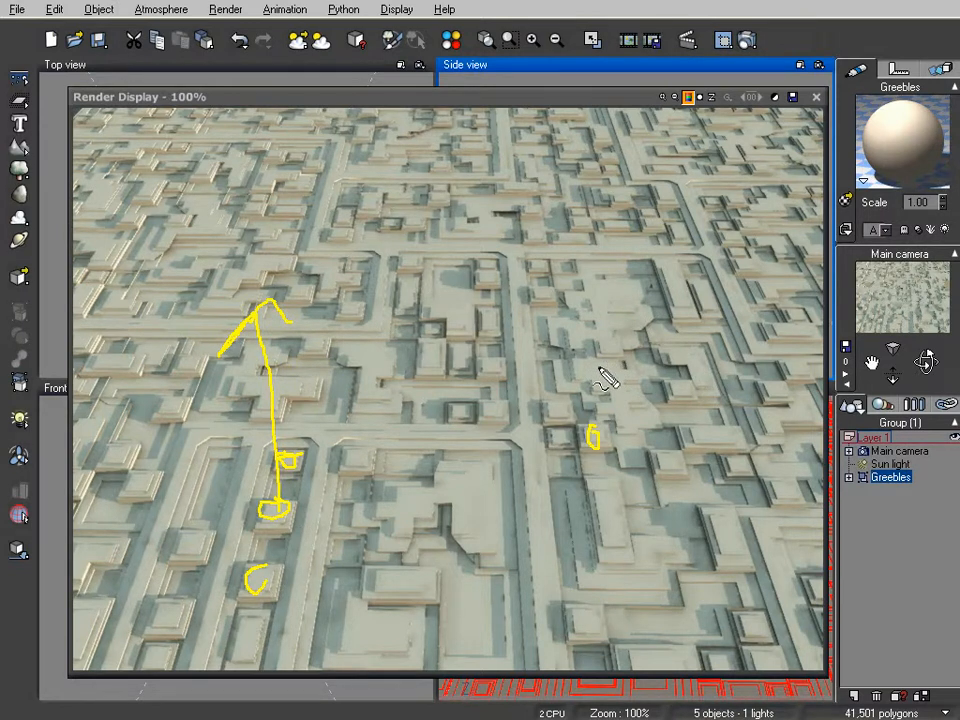
key(Escape)
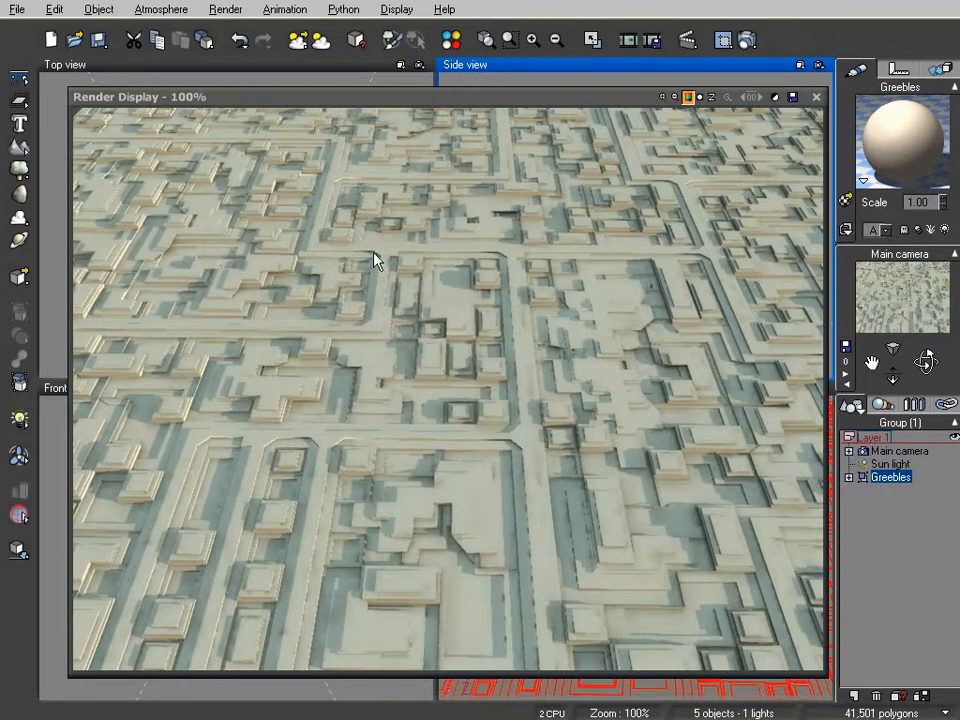
mouse_move(596, 101)
mouse_down()
mouse_move(579, 94)
mouse_move(589, 81)
mouse_move(600, 102)
mouse_move(582, 102)
mouse_move(586, 110)
mouse_up()
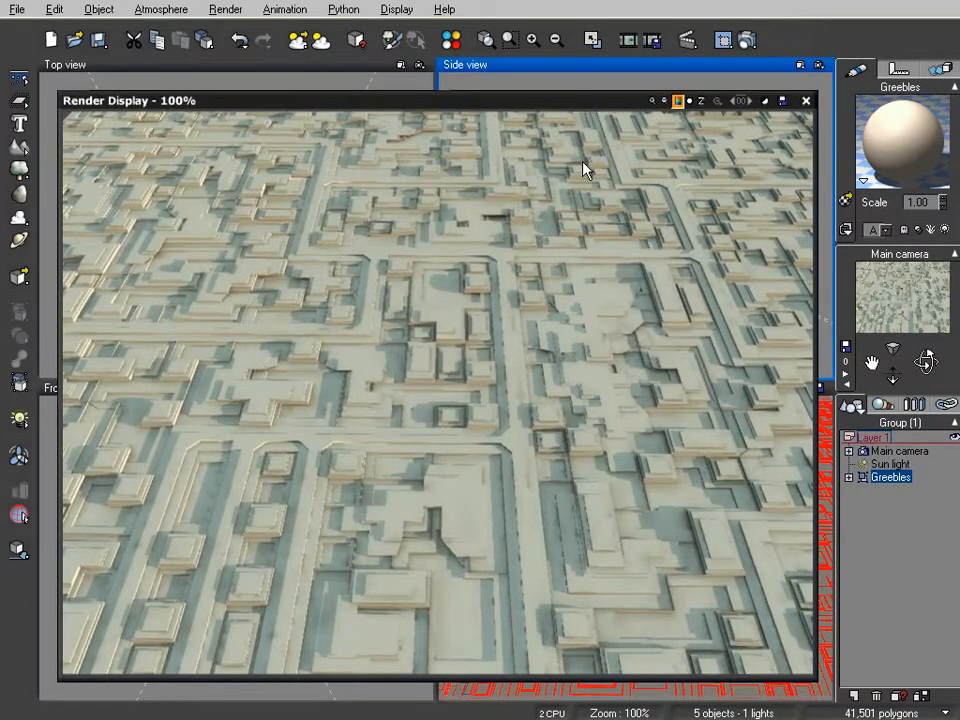